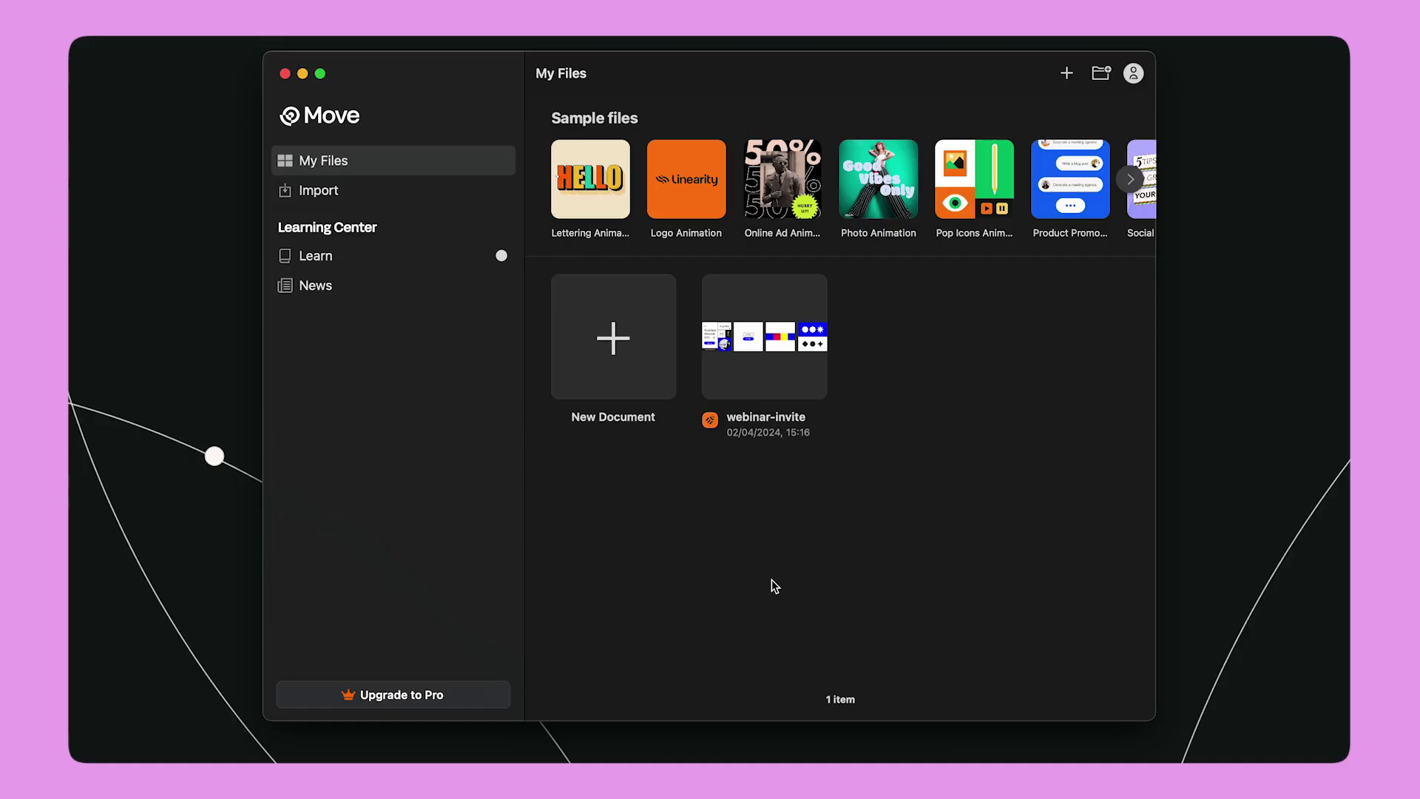
Start a new 1080p document and import the webinar-invite file from Linearity Curve
left_click(633, 333)
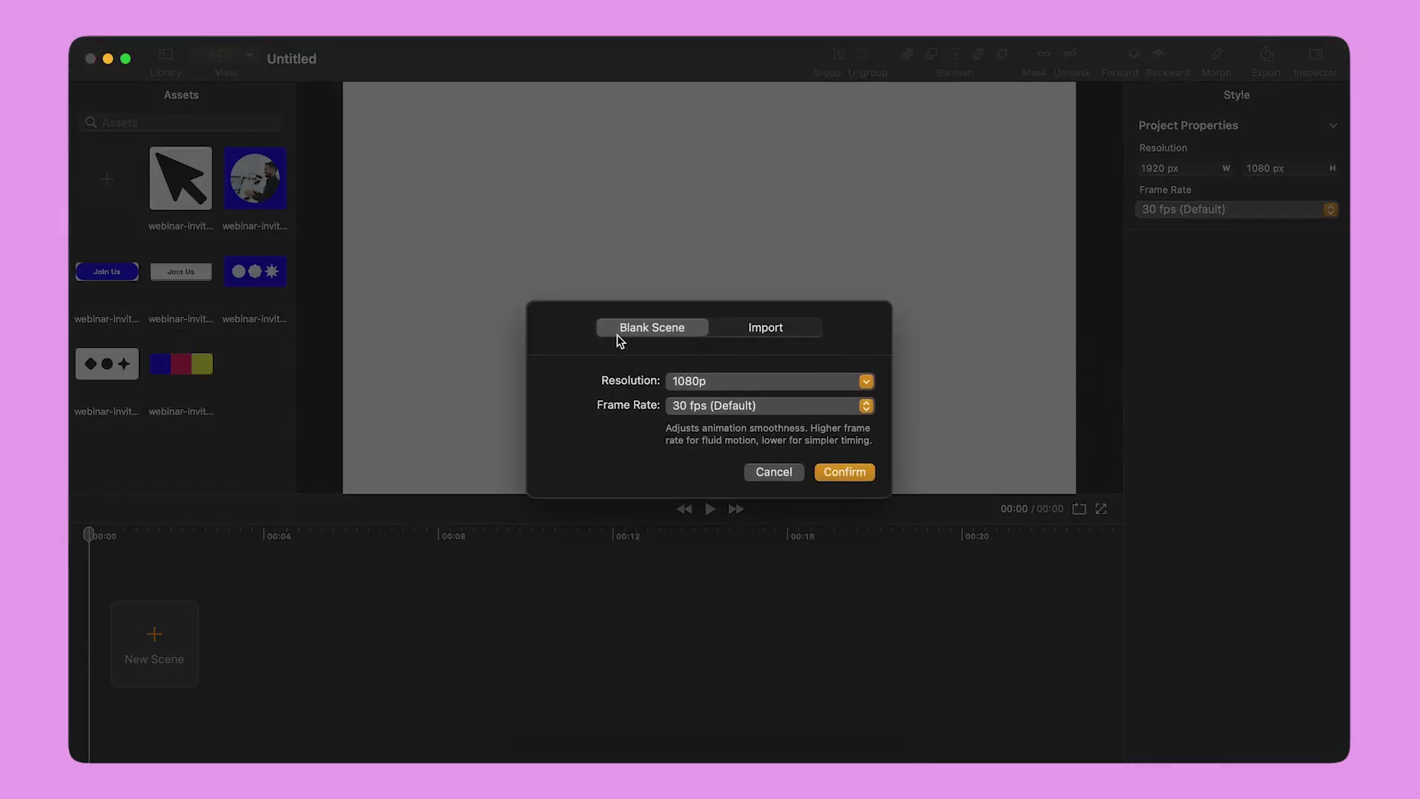
left_click(741, 380)
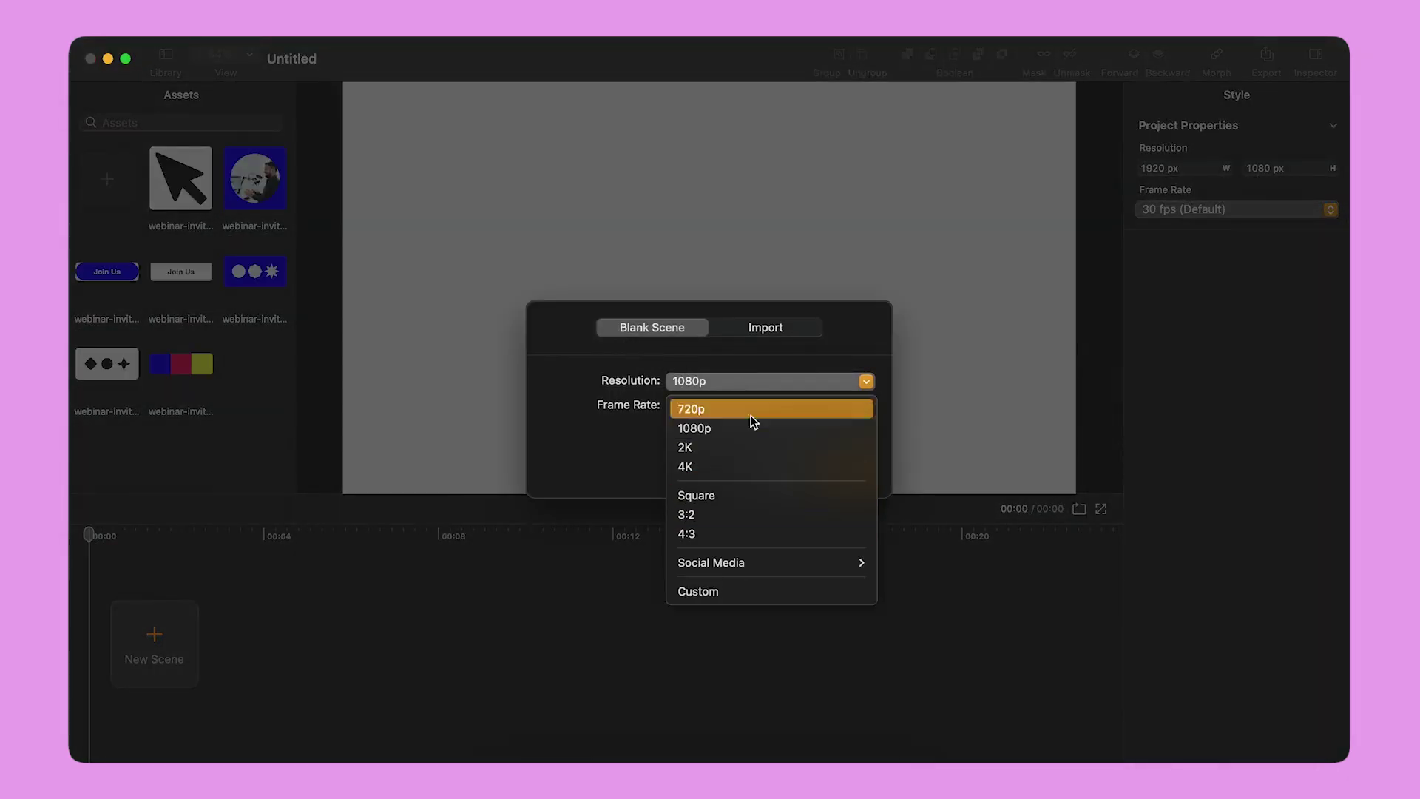
left_click(754, 387)
left_click(762, 330)
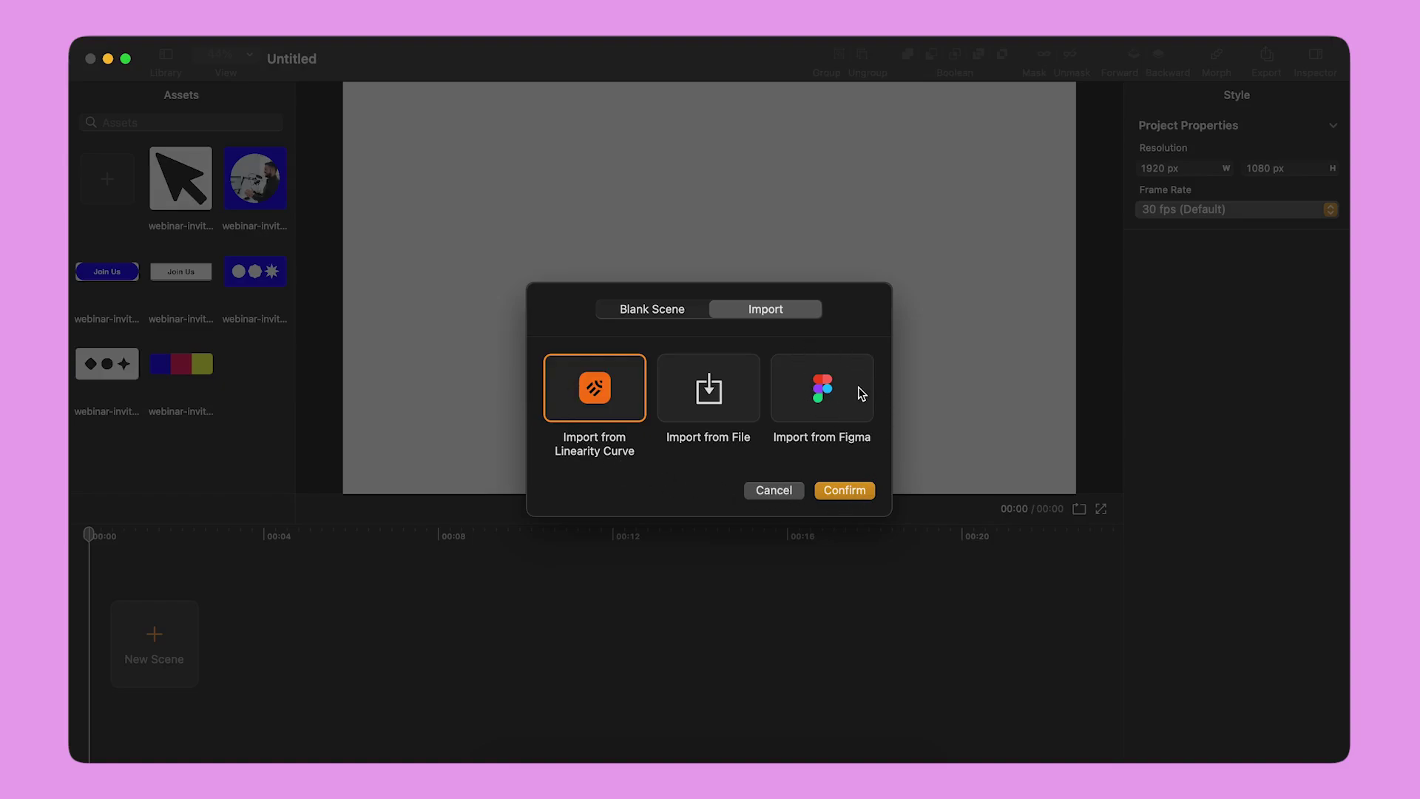
left_click(838, 492)
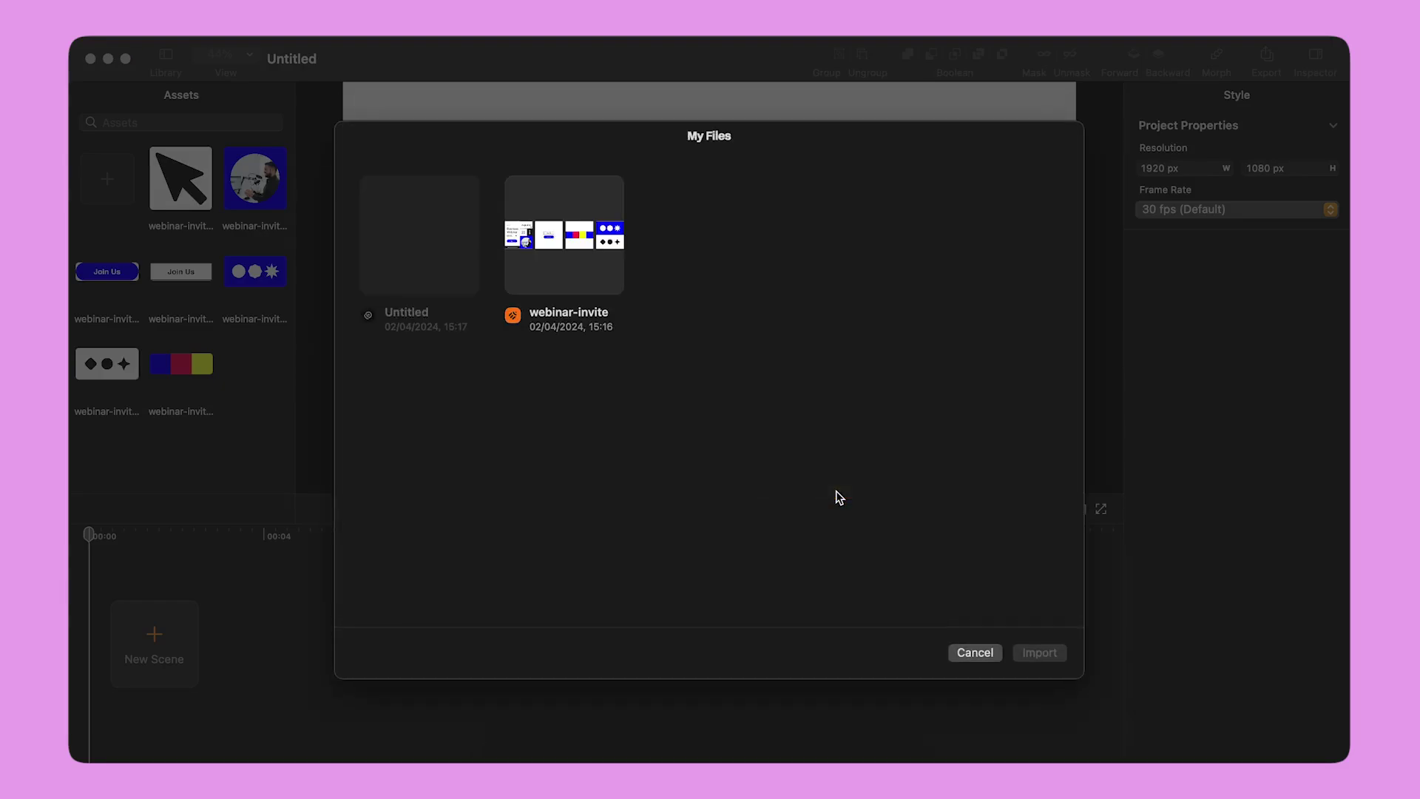
left_click(596, 246)
left_click(1031, 654)
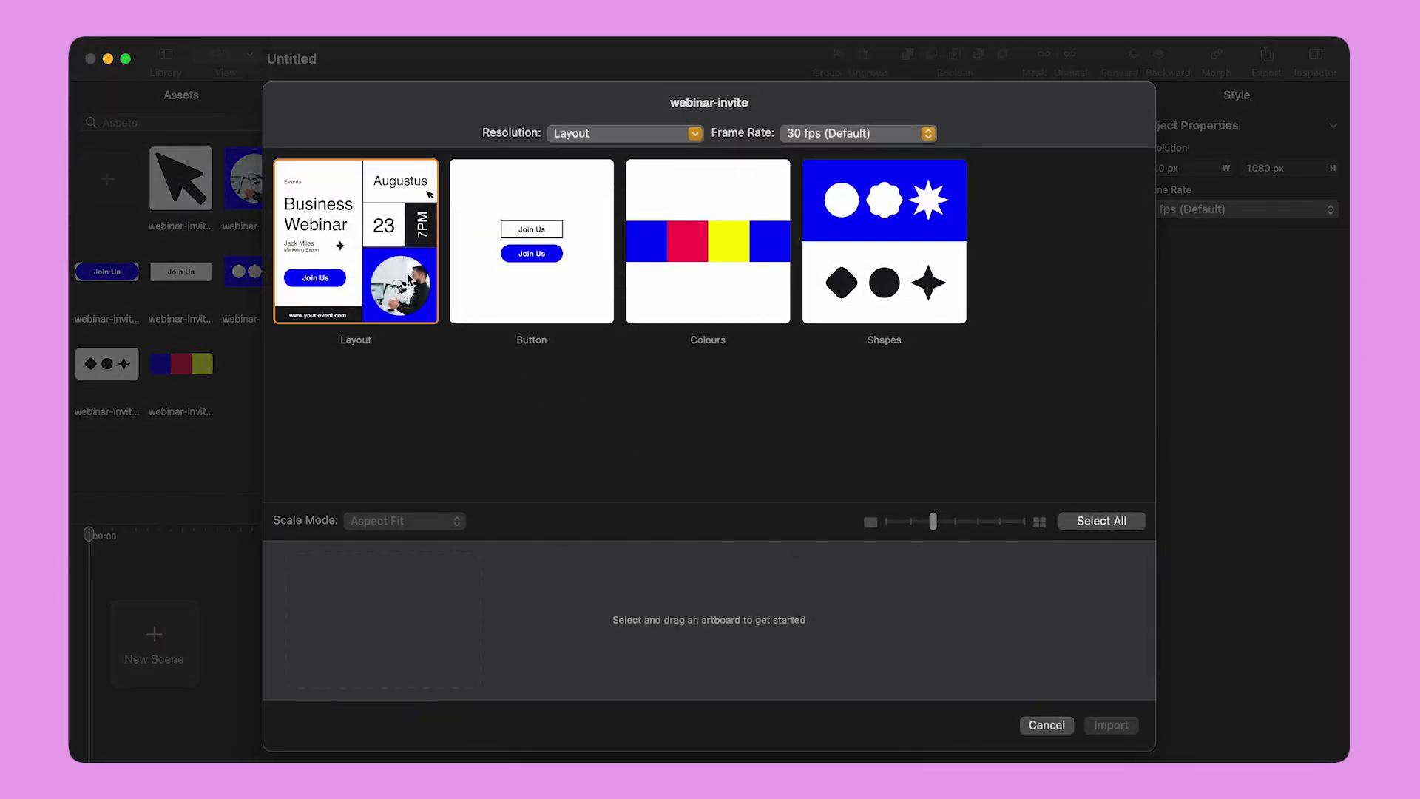
Add the Layout, Button, Colours and Shapes artboards as Scenes 1–4, each lasting 6 seconds
left_click_drag(409, 283, 390, 647)
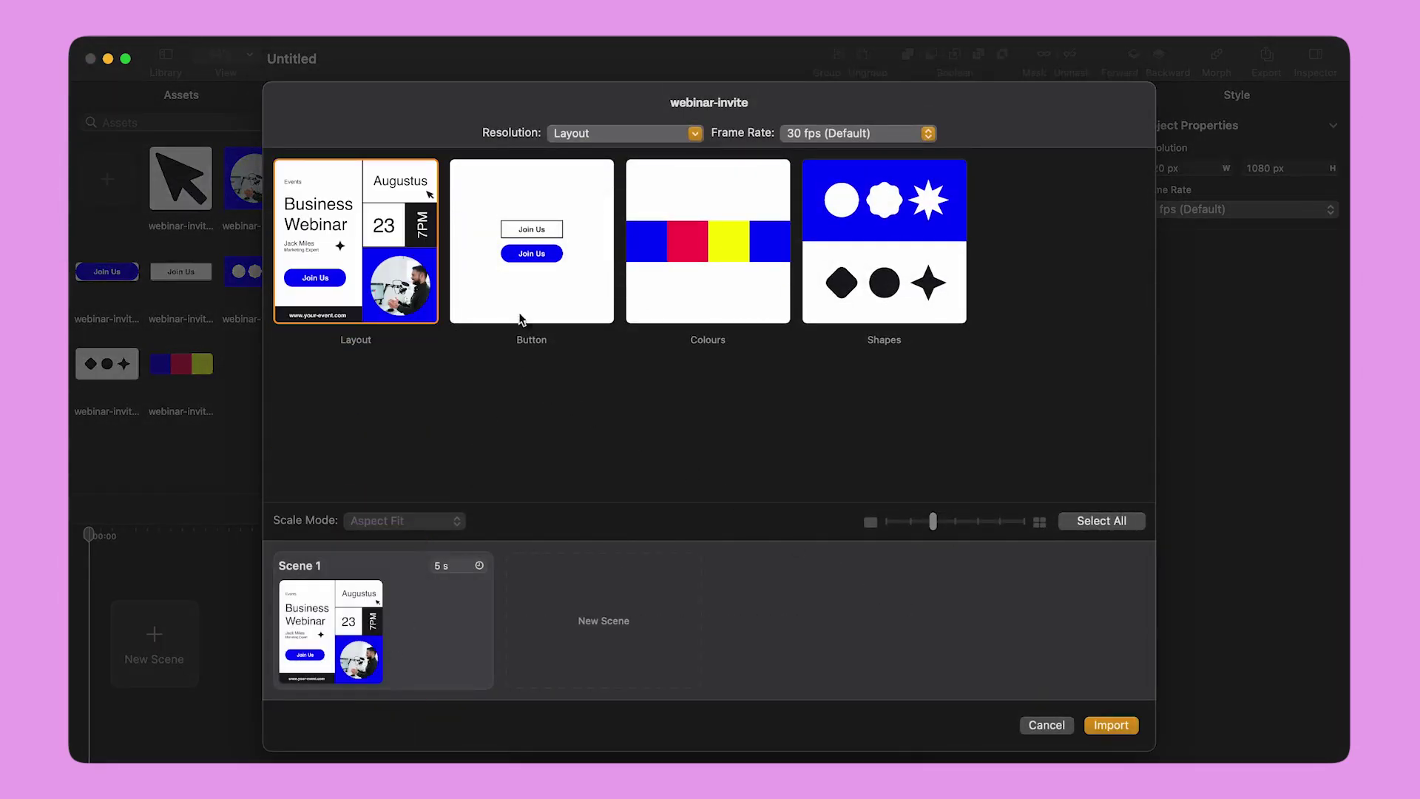
left_click_drag(531, 280, 573, 632)
left_click_drag(673, 276, 786, 611)
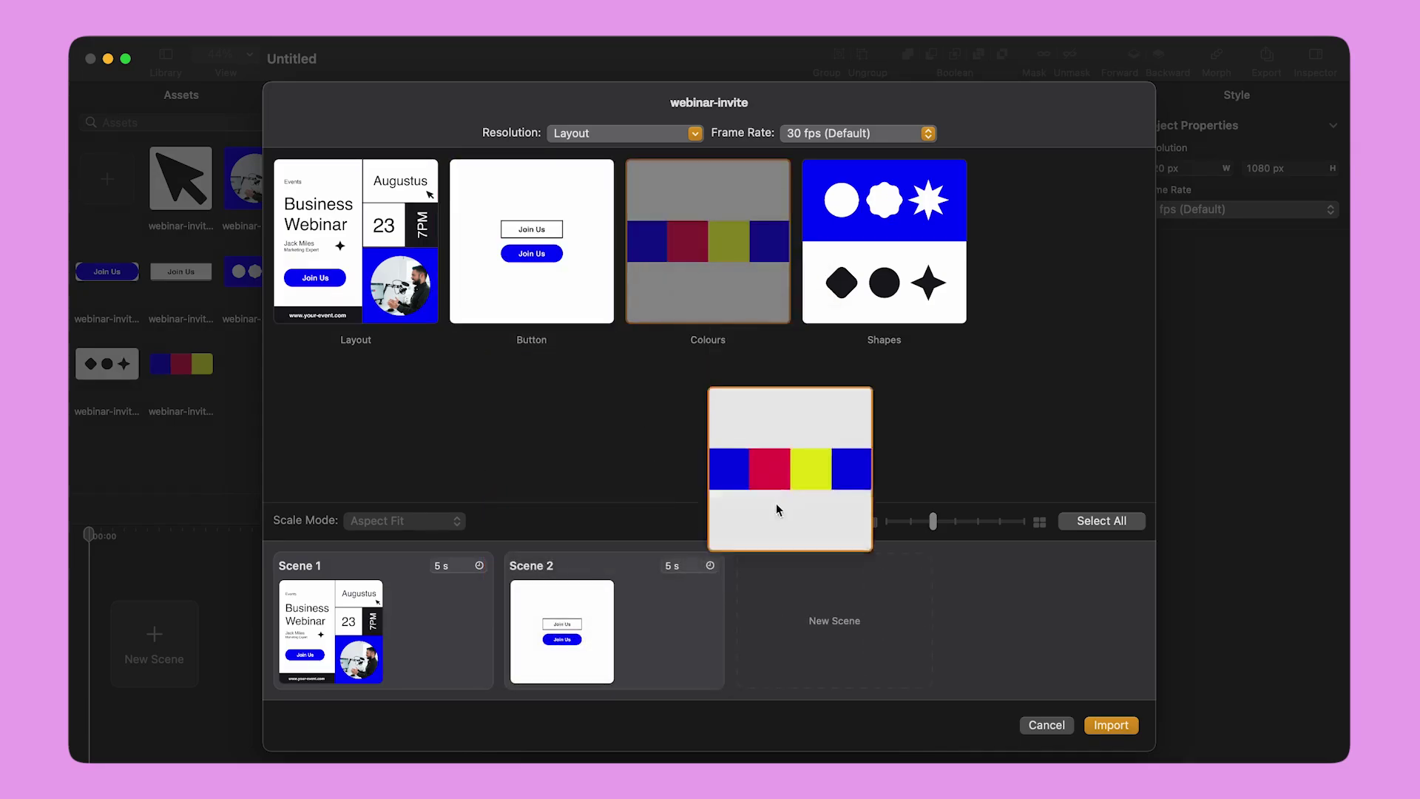
left_click_drag(866, 275, 1022, 637)
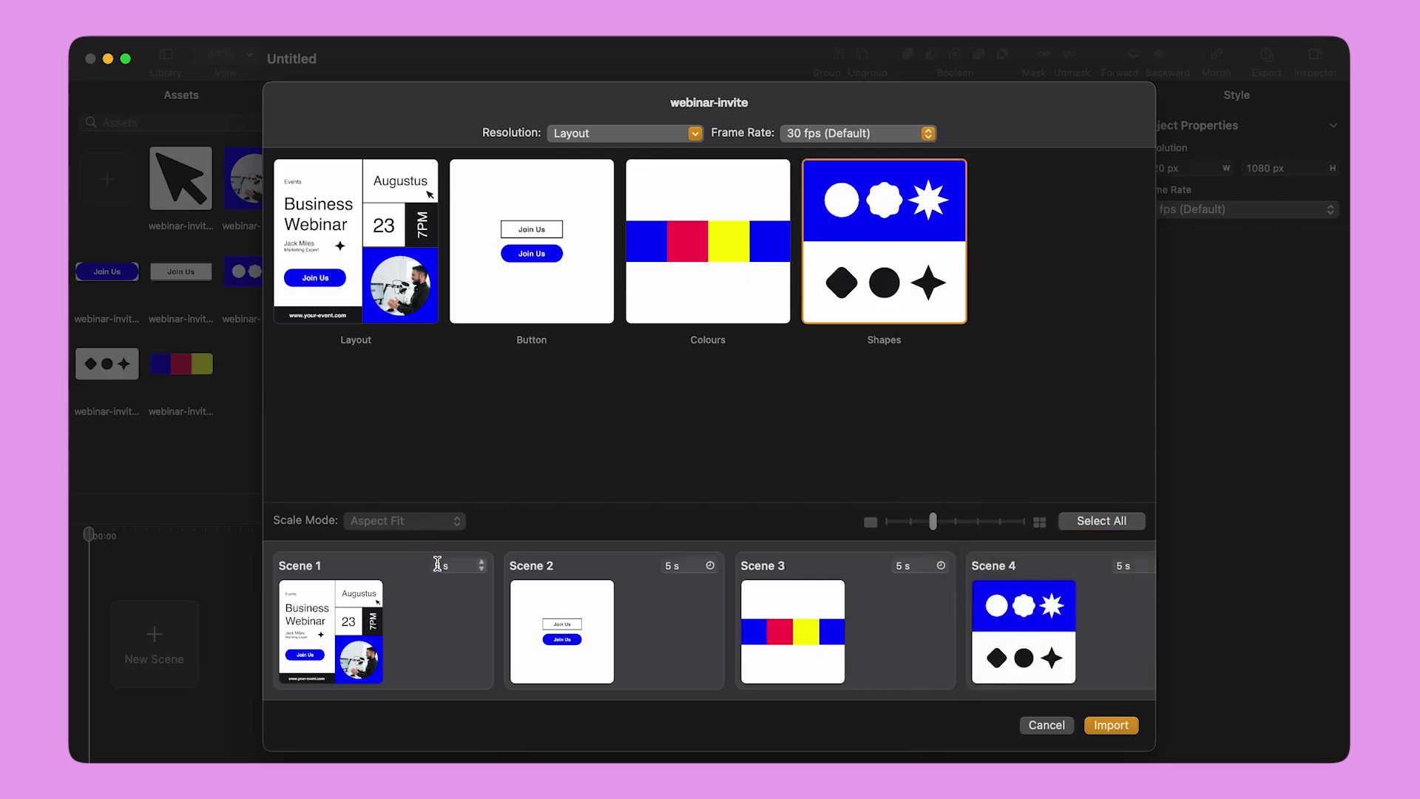
type("6")
key("Tab")
type("6")
key("Tab")
type("6")
key("Tab")
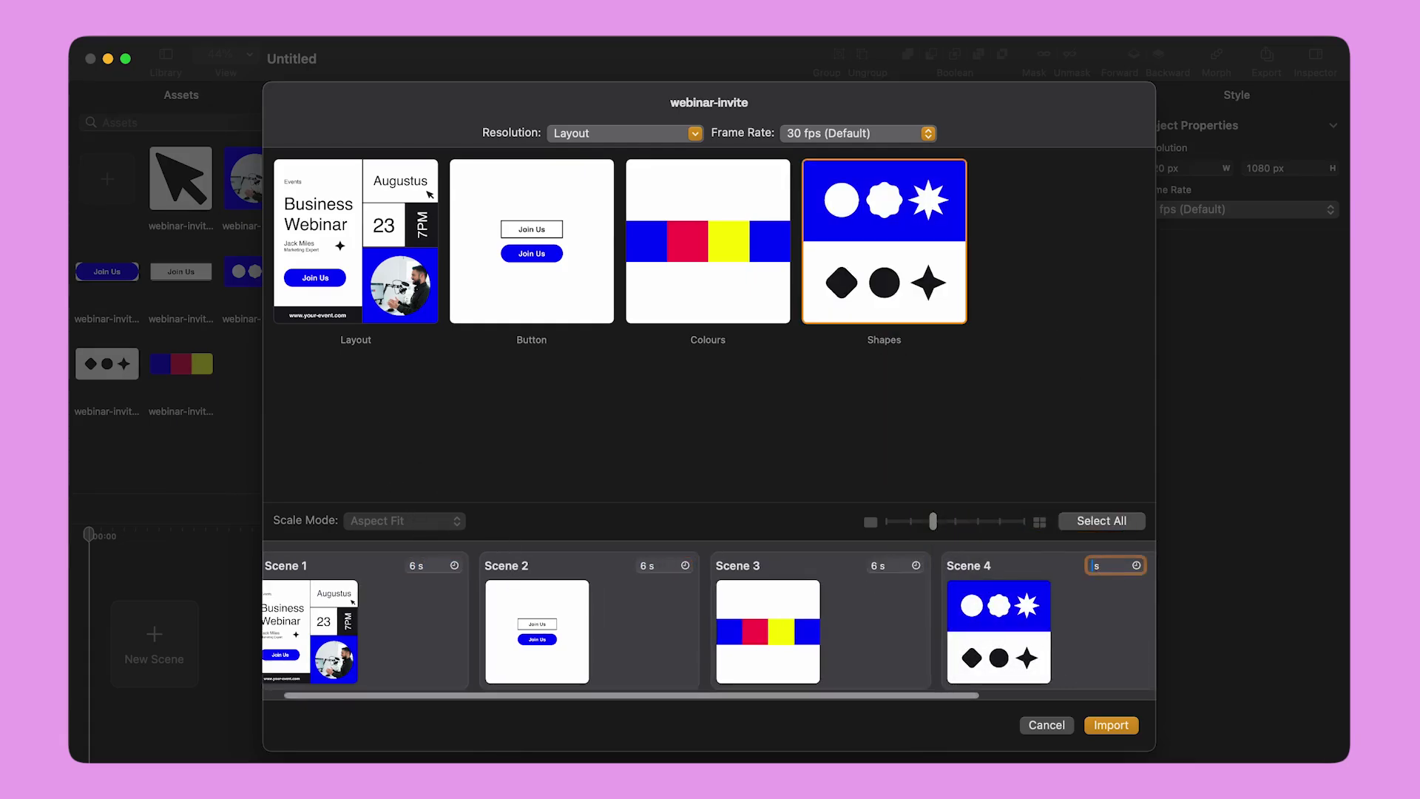
type("6")
Bring the four scenes into the project and open Scene 4 for editing
left_click(1106, 726)
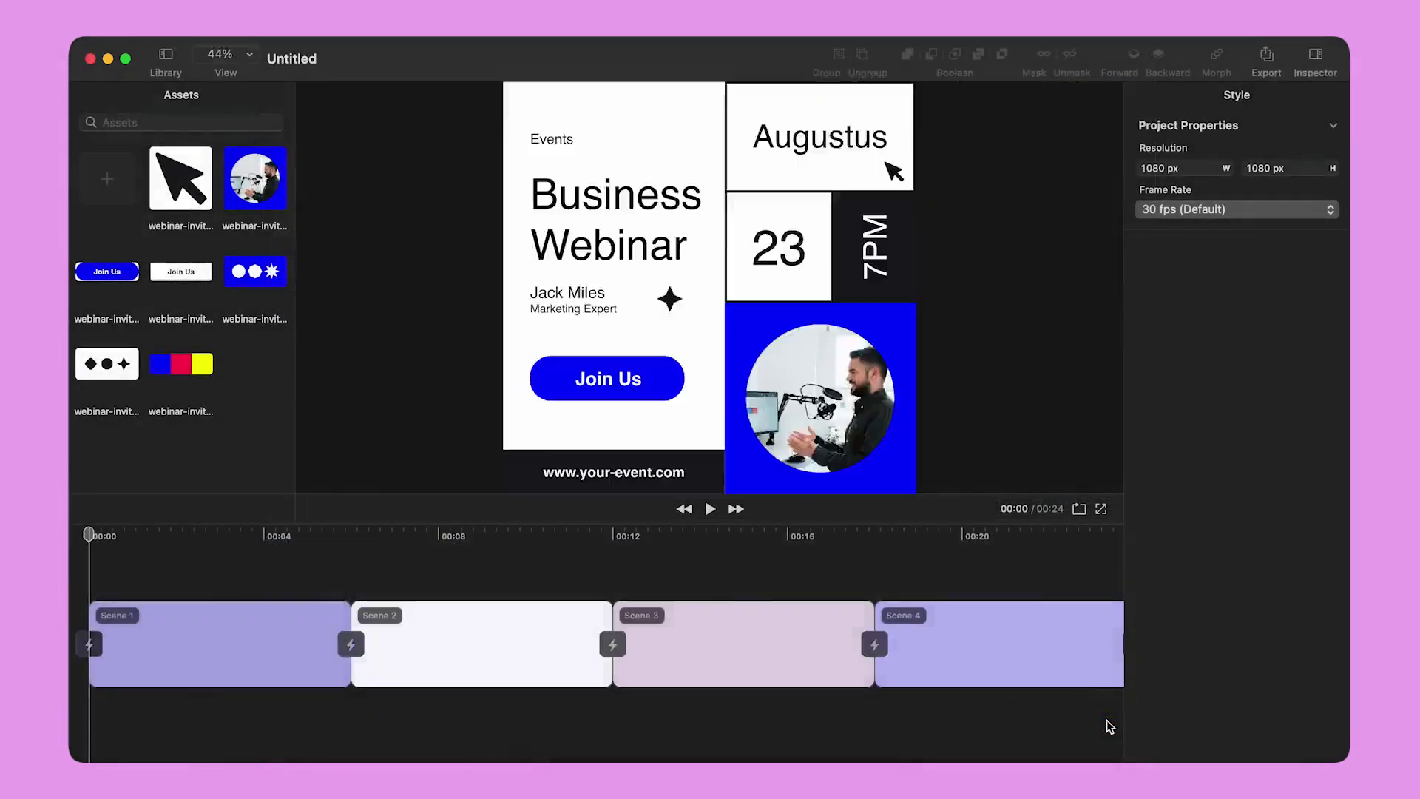
left_click(306, 640)
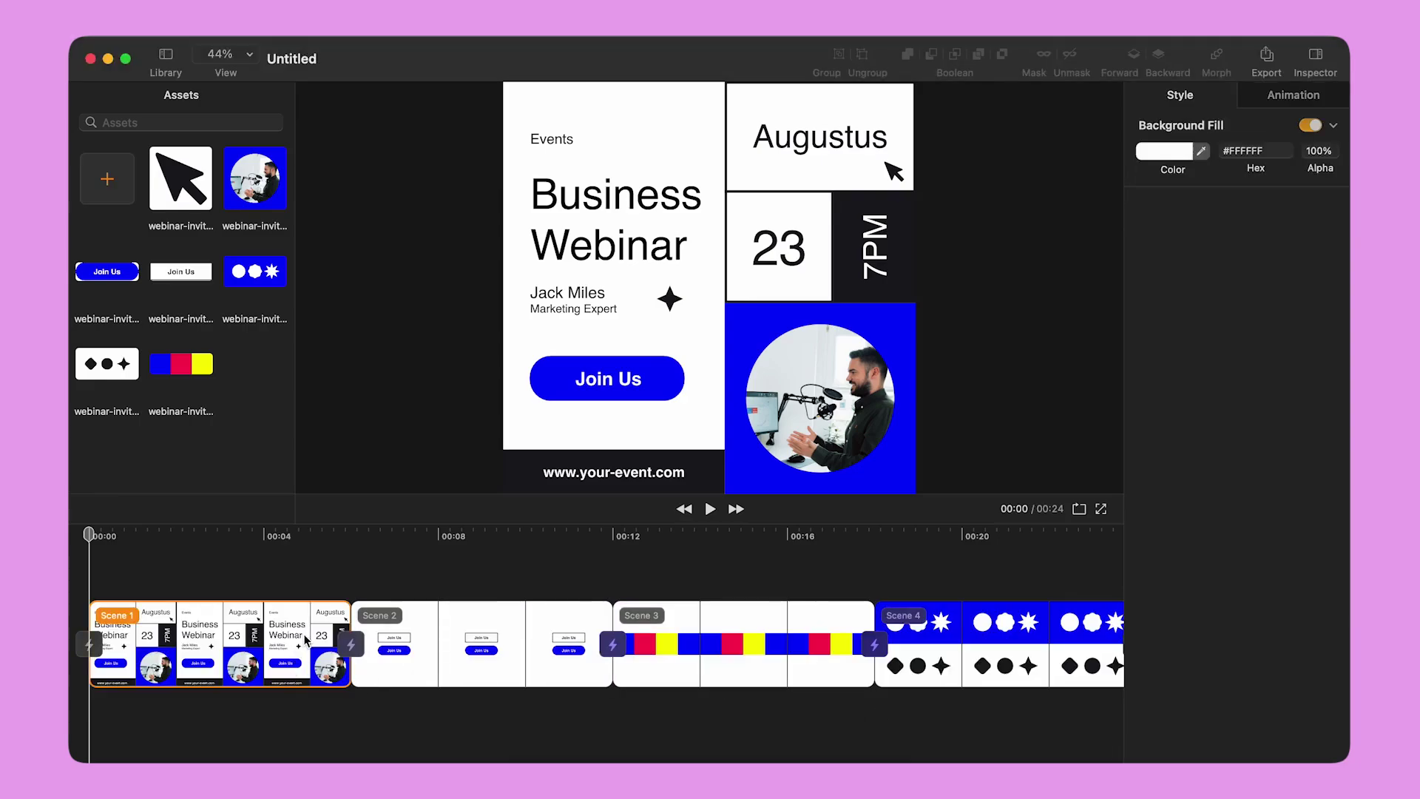
left_click(501, 643)
left_click(736, 657)
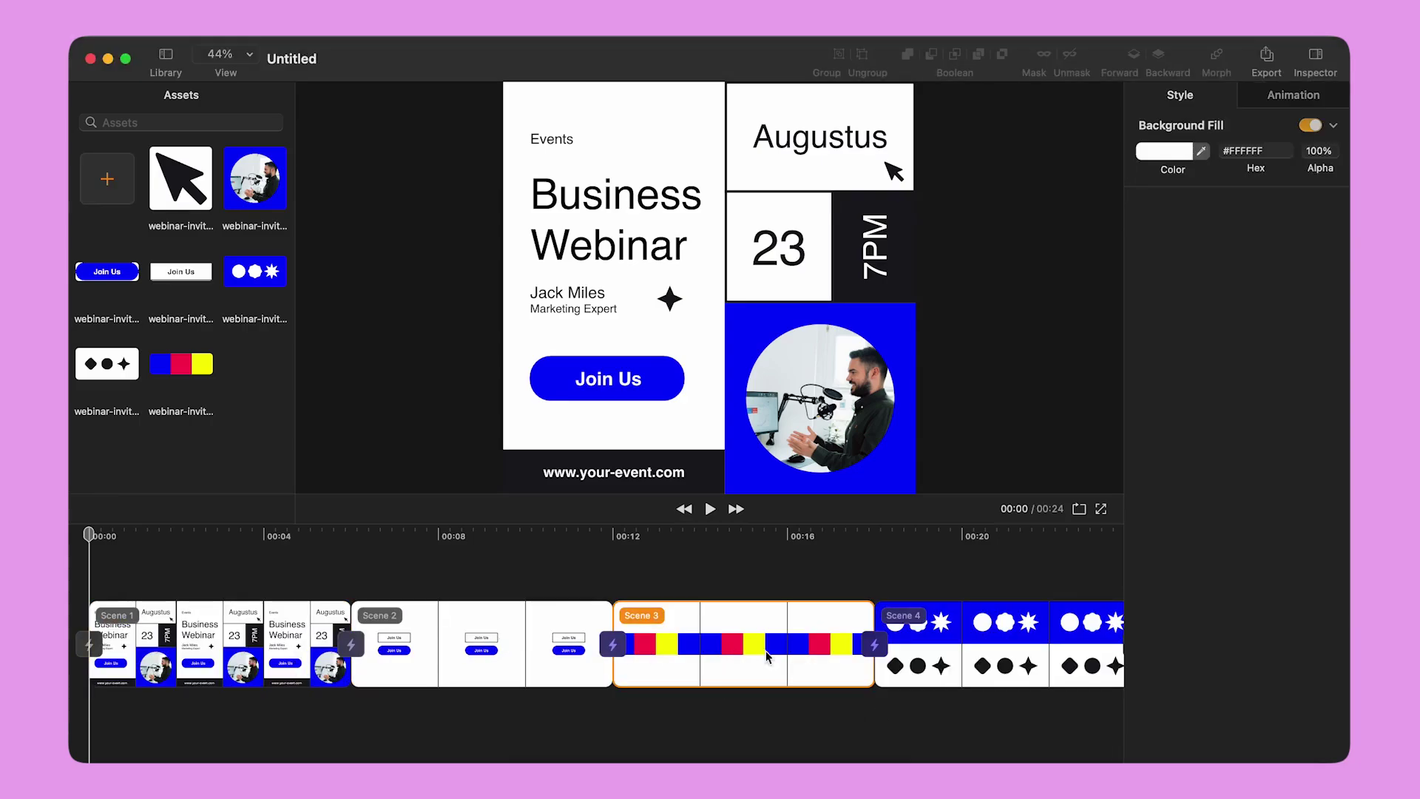
left_click(960, 654)
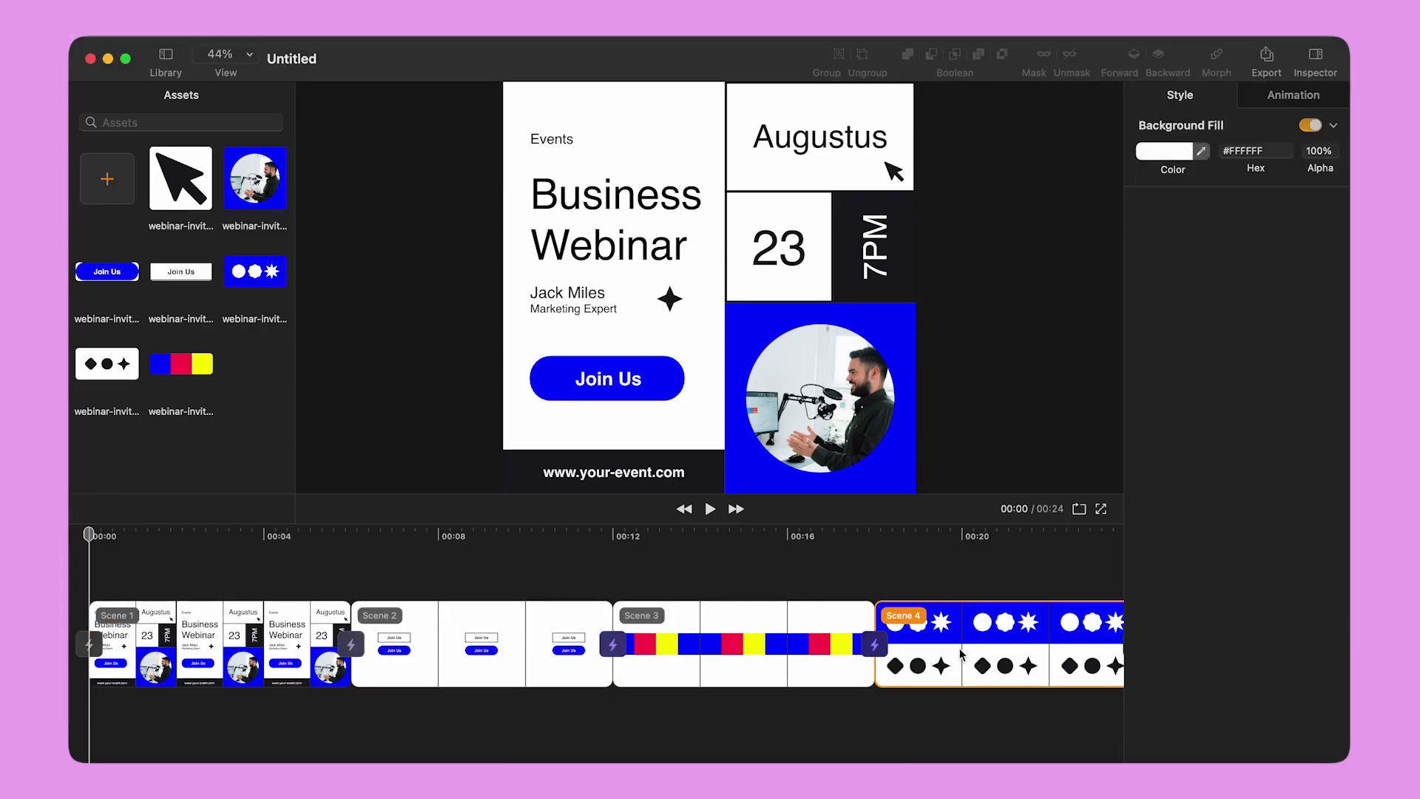
double_click(961, 655)
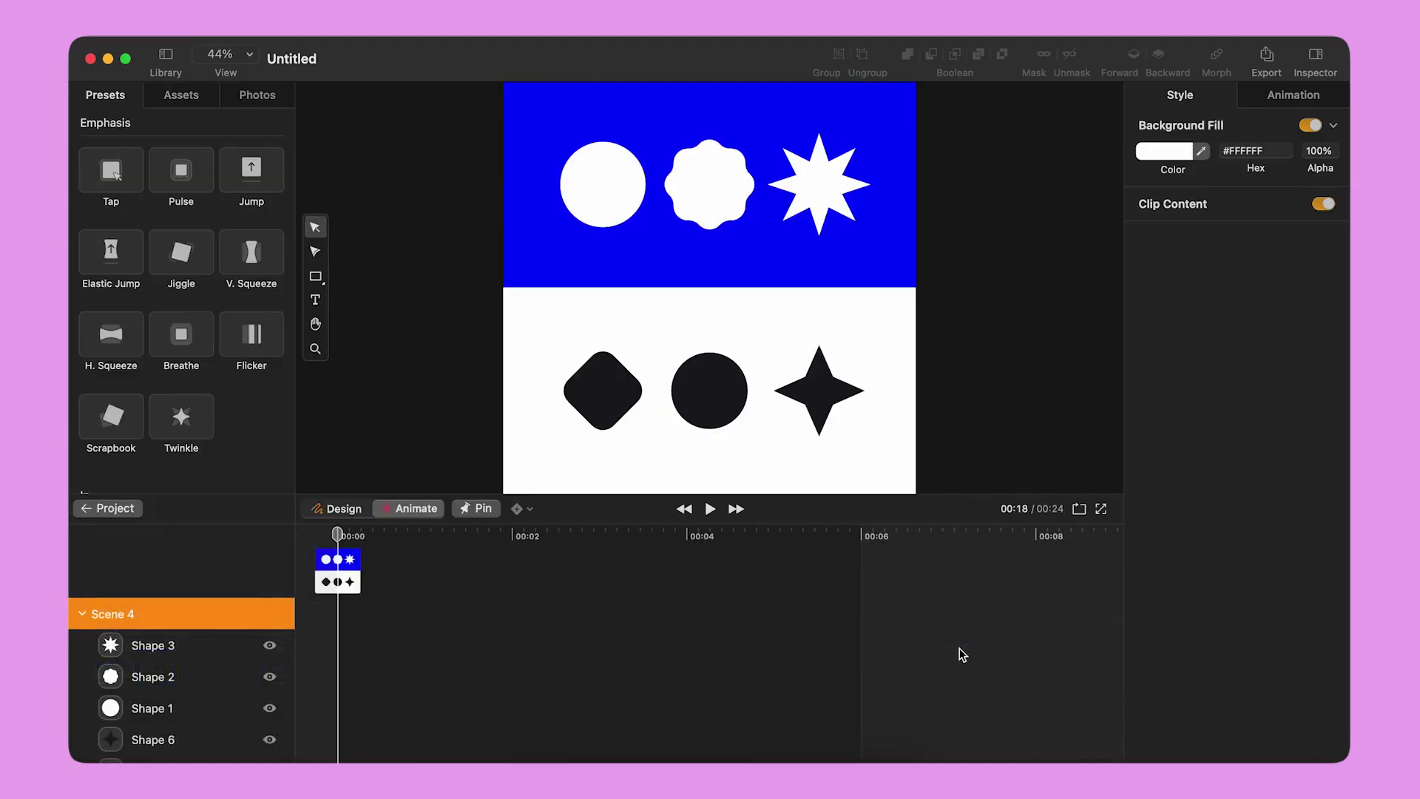
Inspect the white circle, wavy shape and star, then the dark square, circle and four-point star
left_click(622, 218)
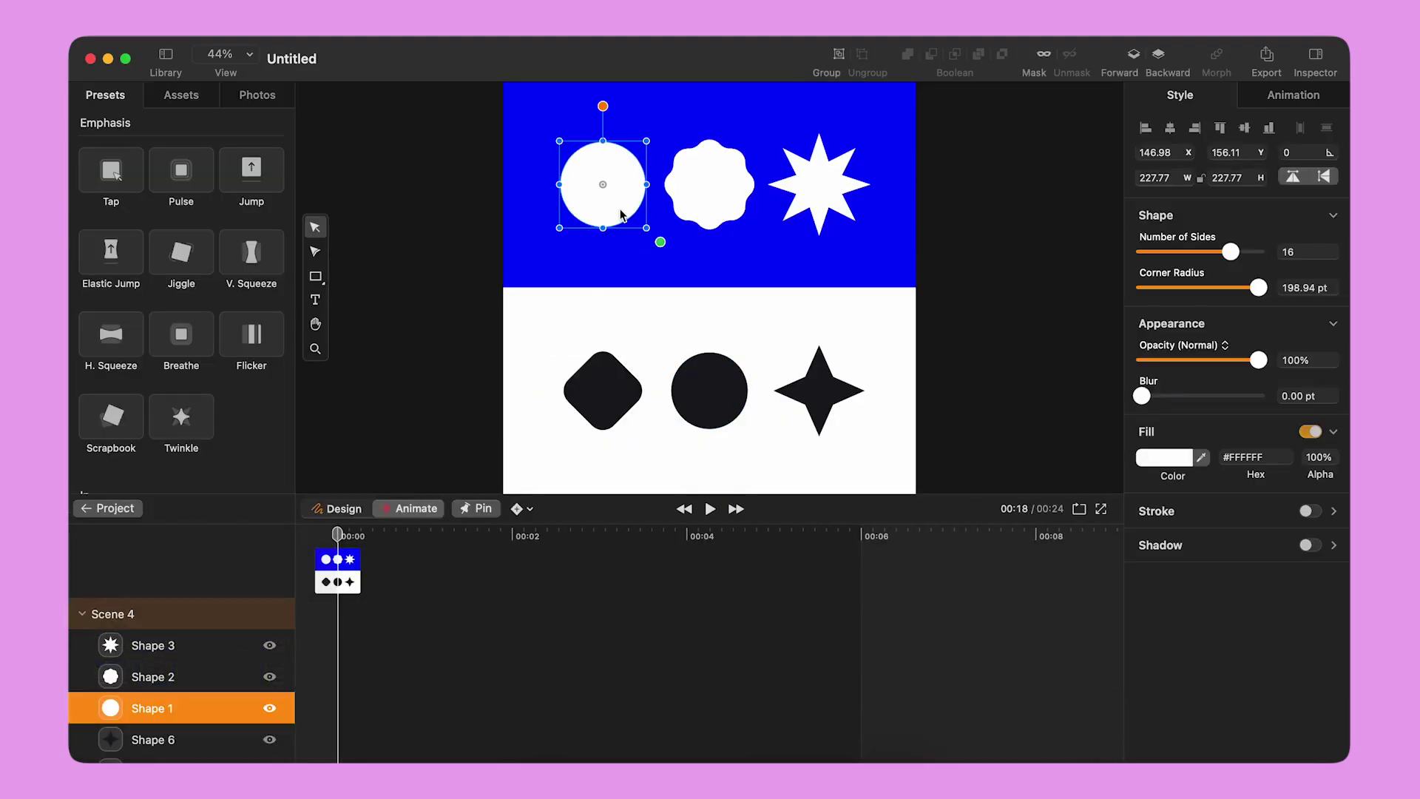
left_click(319, 253)
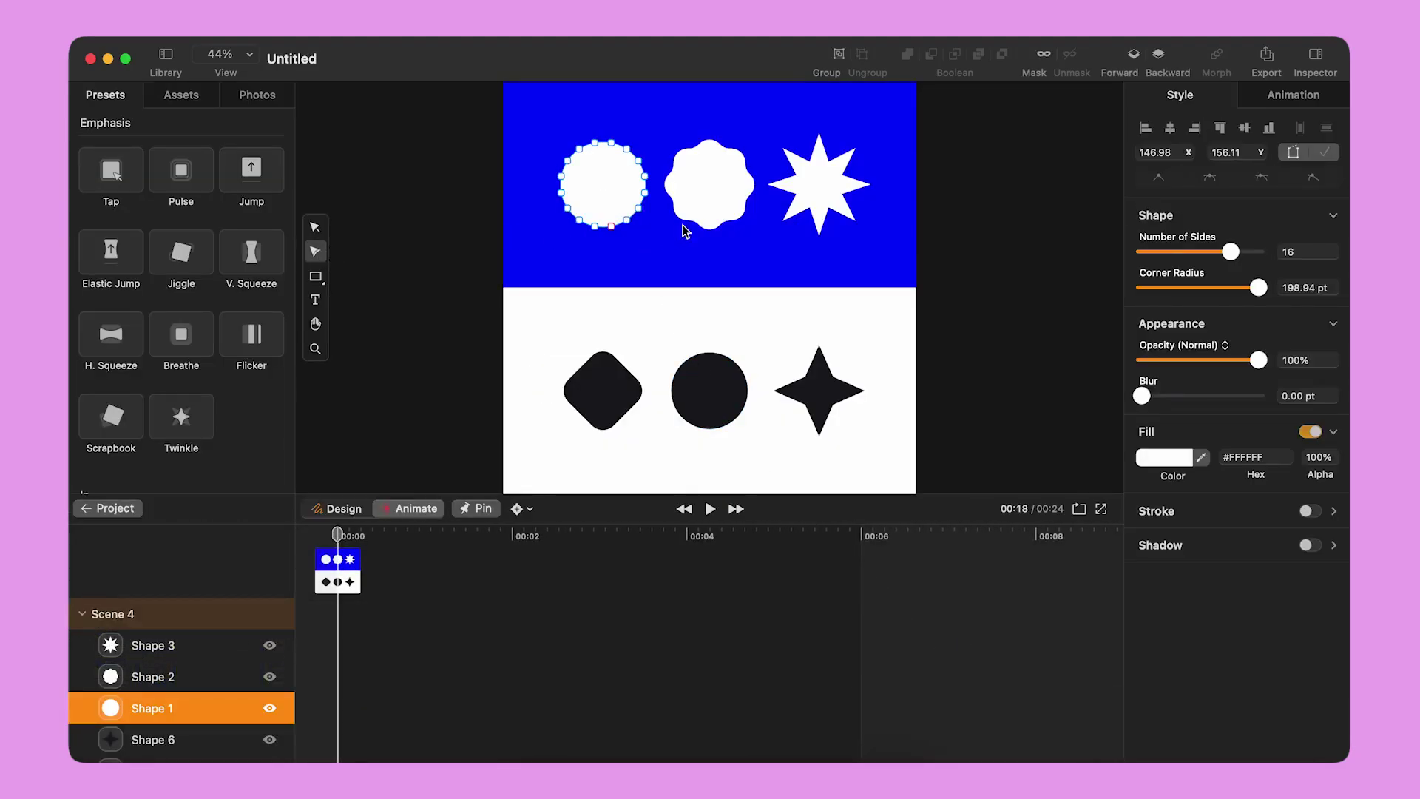
left_click(719, 200)
left_click(826, 193)
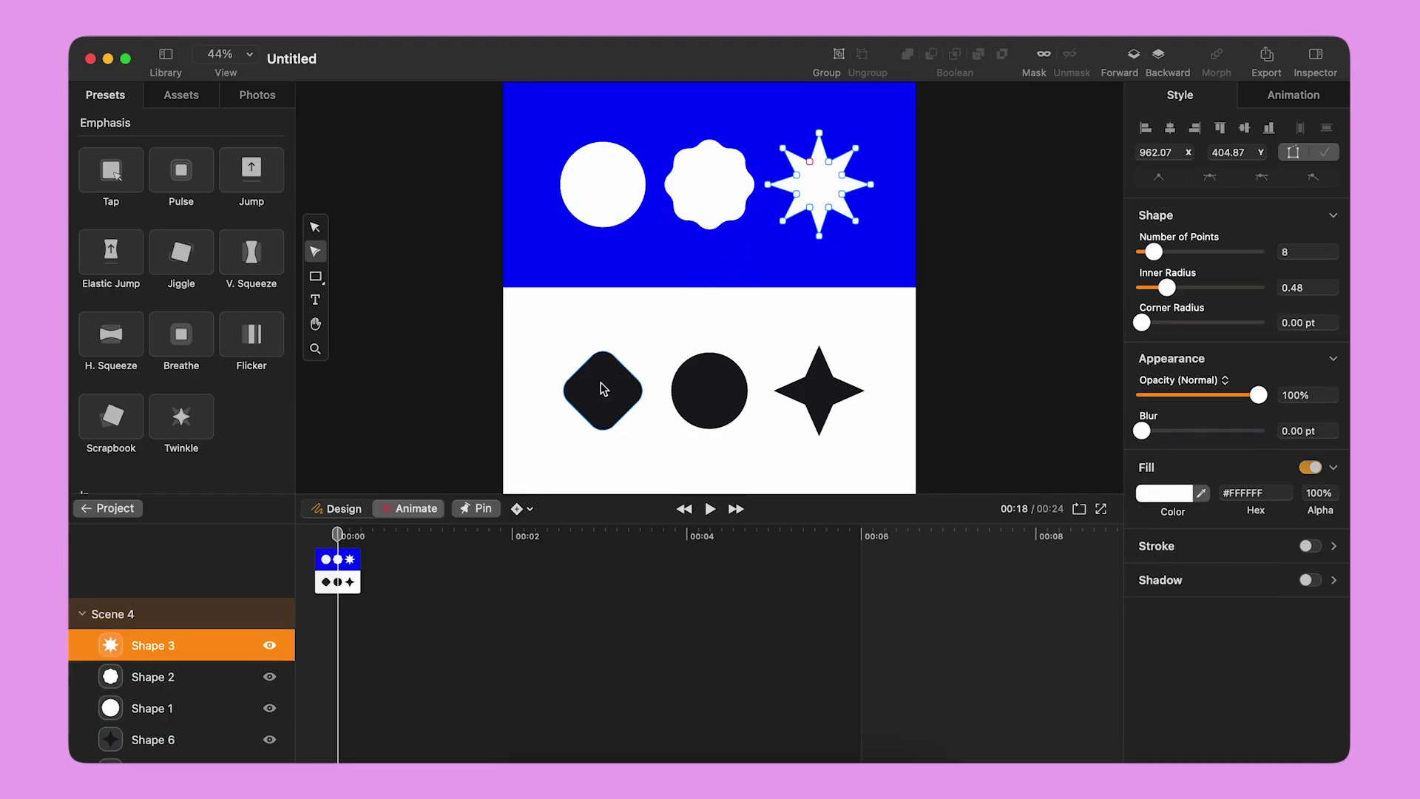
left_click(603, 390)
left_click(712, 400)
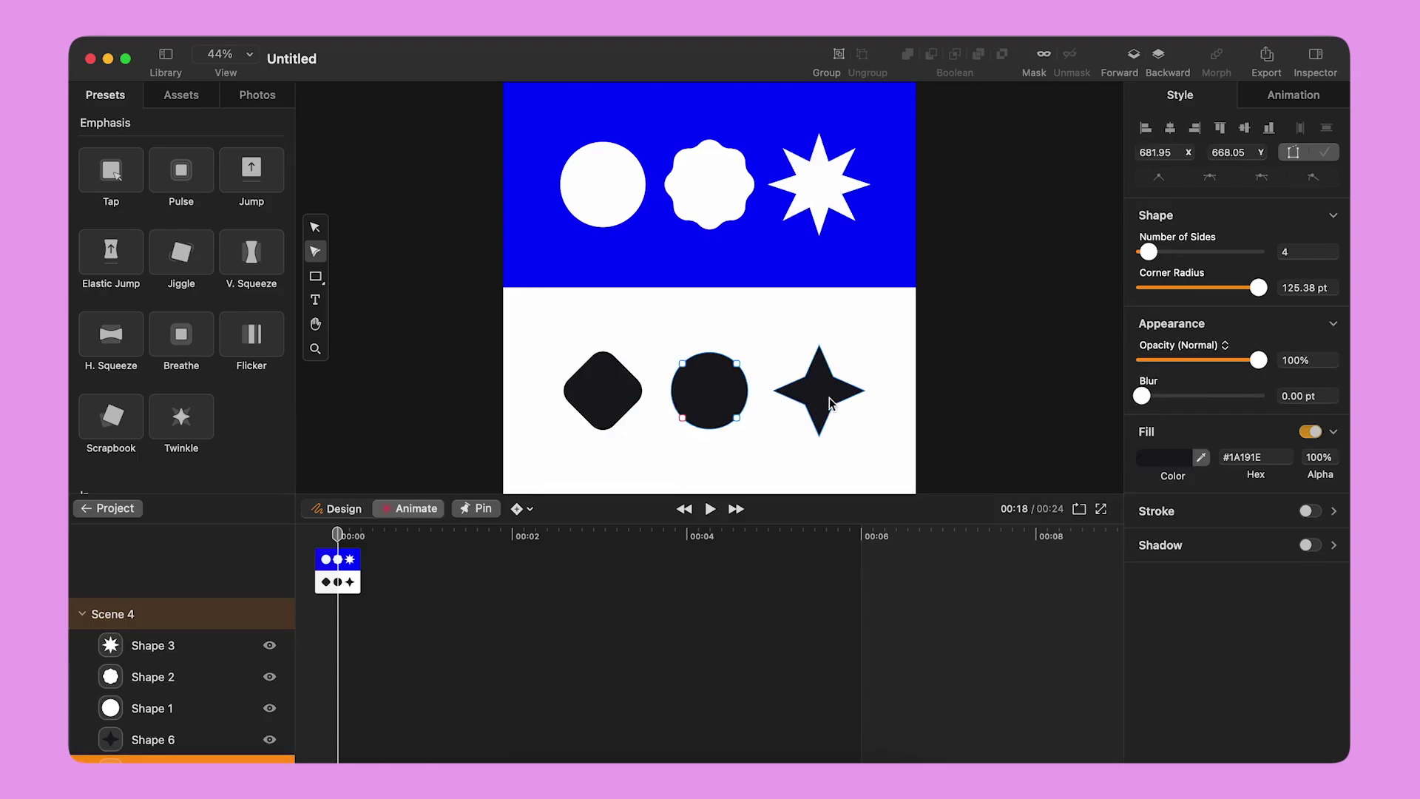
left_click(822, 400)
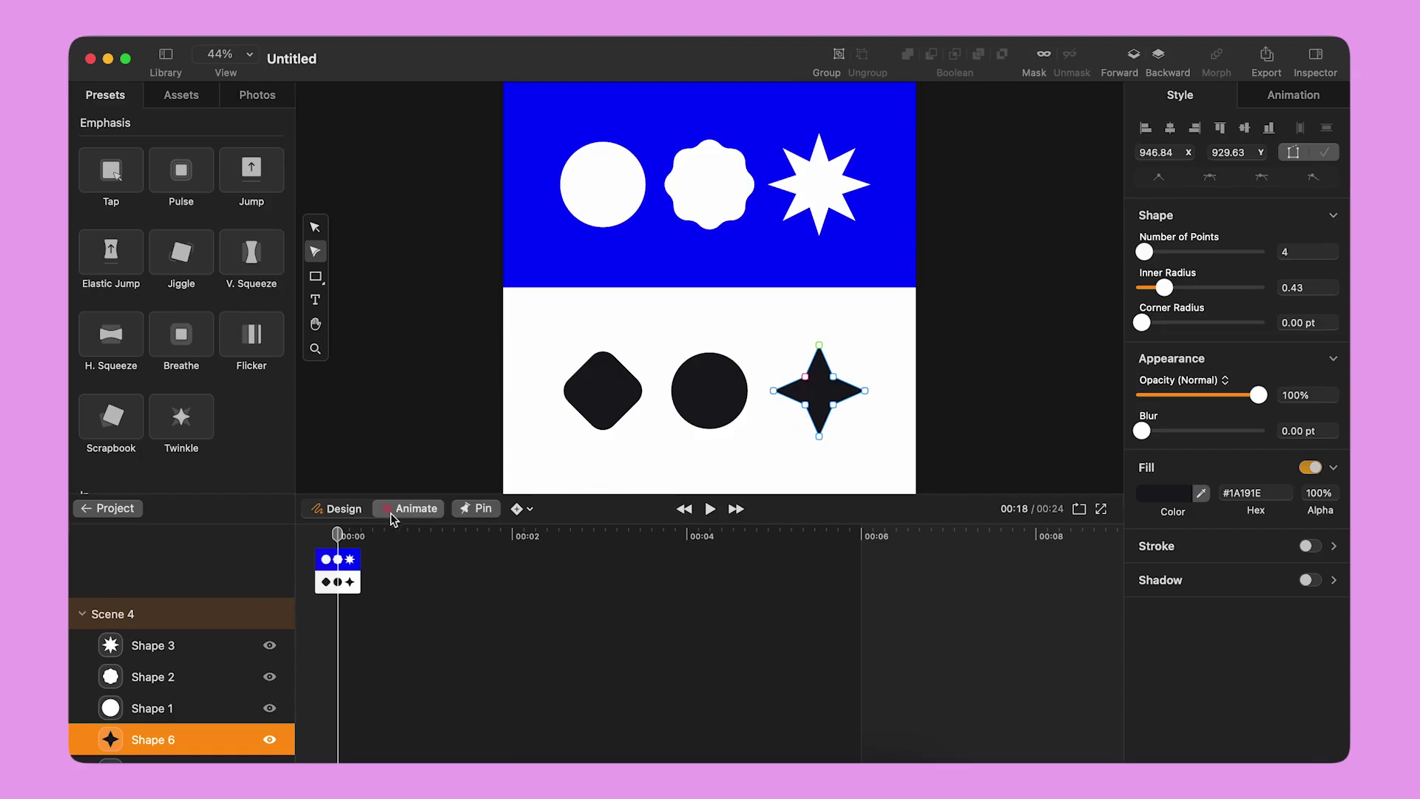
Stack the white circle, wavy shape and star, morph them into one shape, and preview
left_click(340, 511)
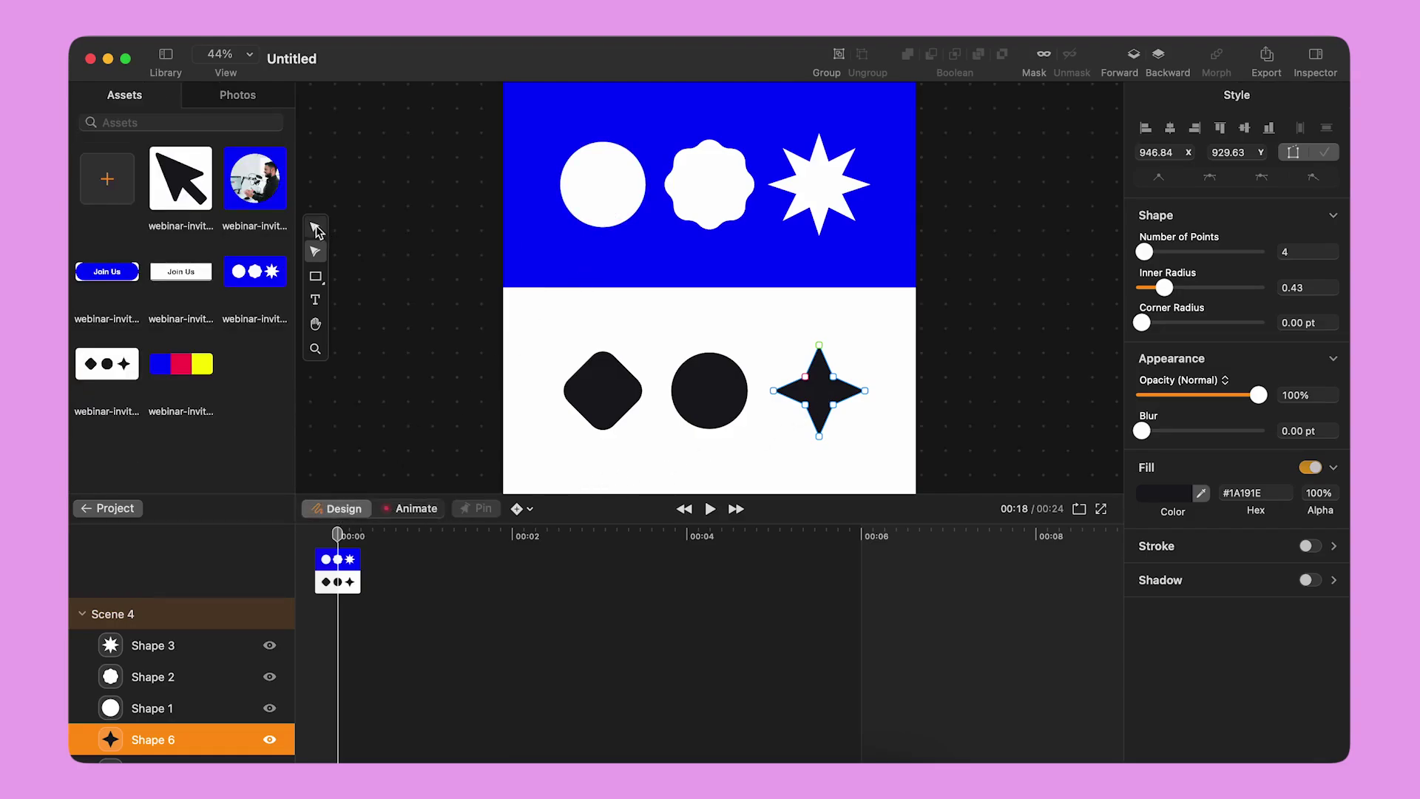
left_click(824, 195)
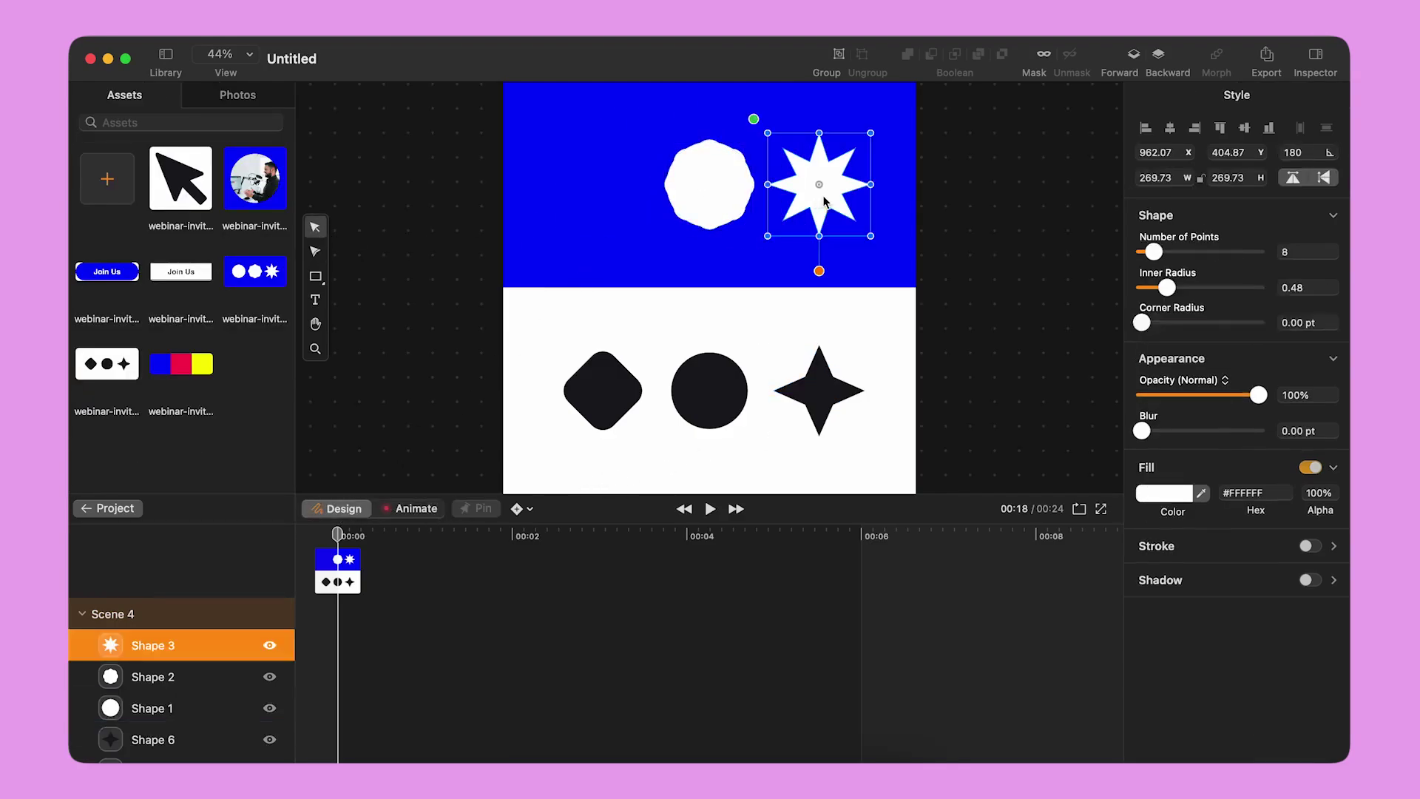
left_click_drag(823, 195, 716, 209)
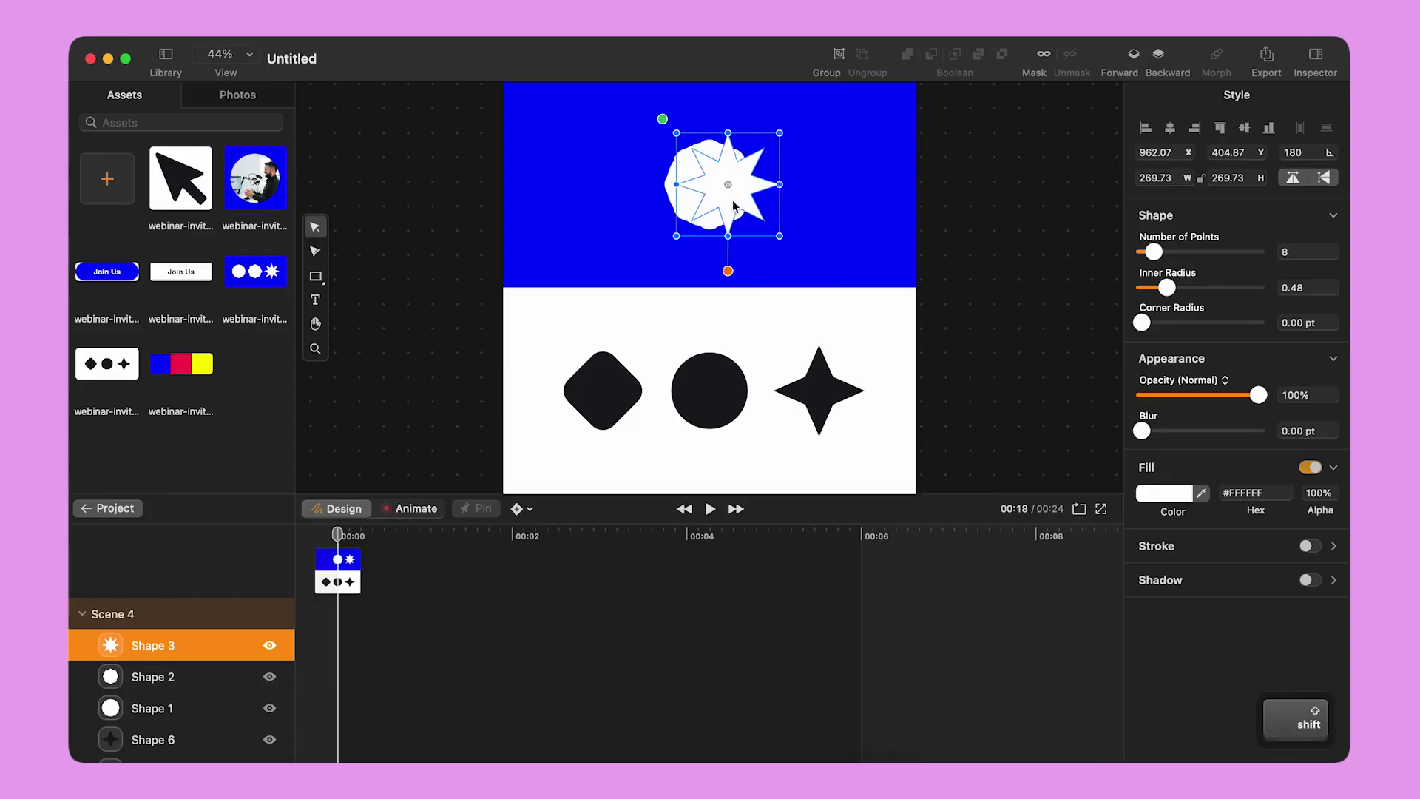
left_click(607, 405)
left_click(244, 715)
left_click(187, 641, "shift")
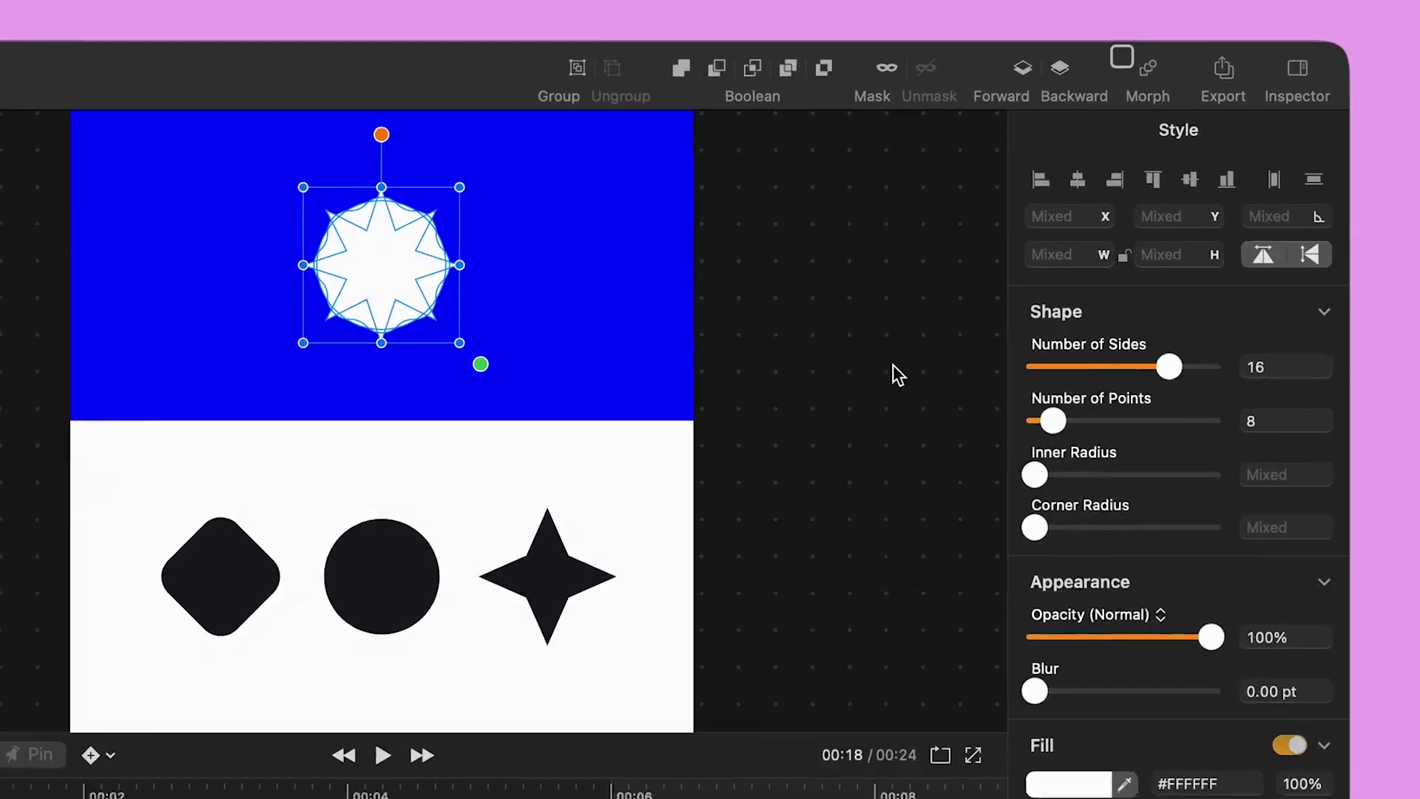
left_click(1151, 71)
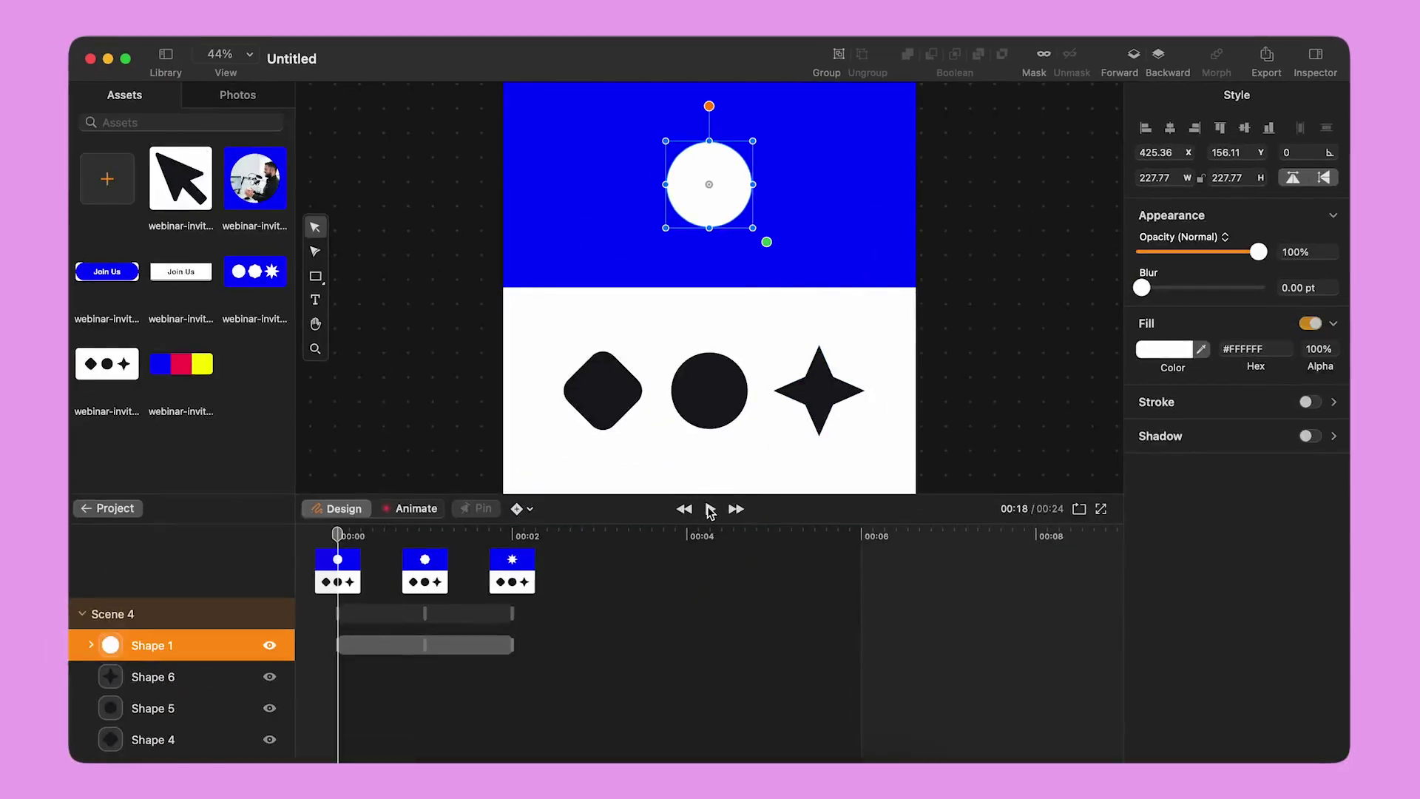
left_click(710, 510)
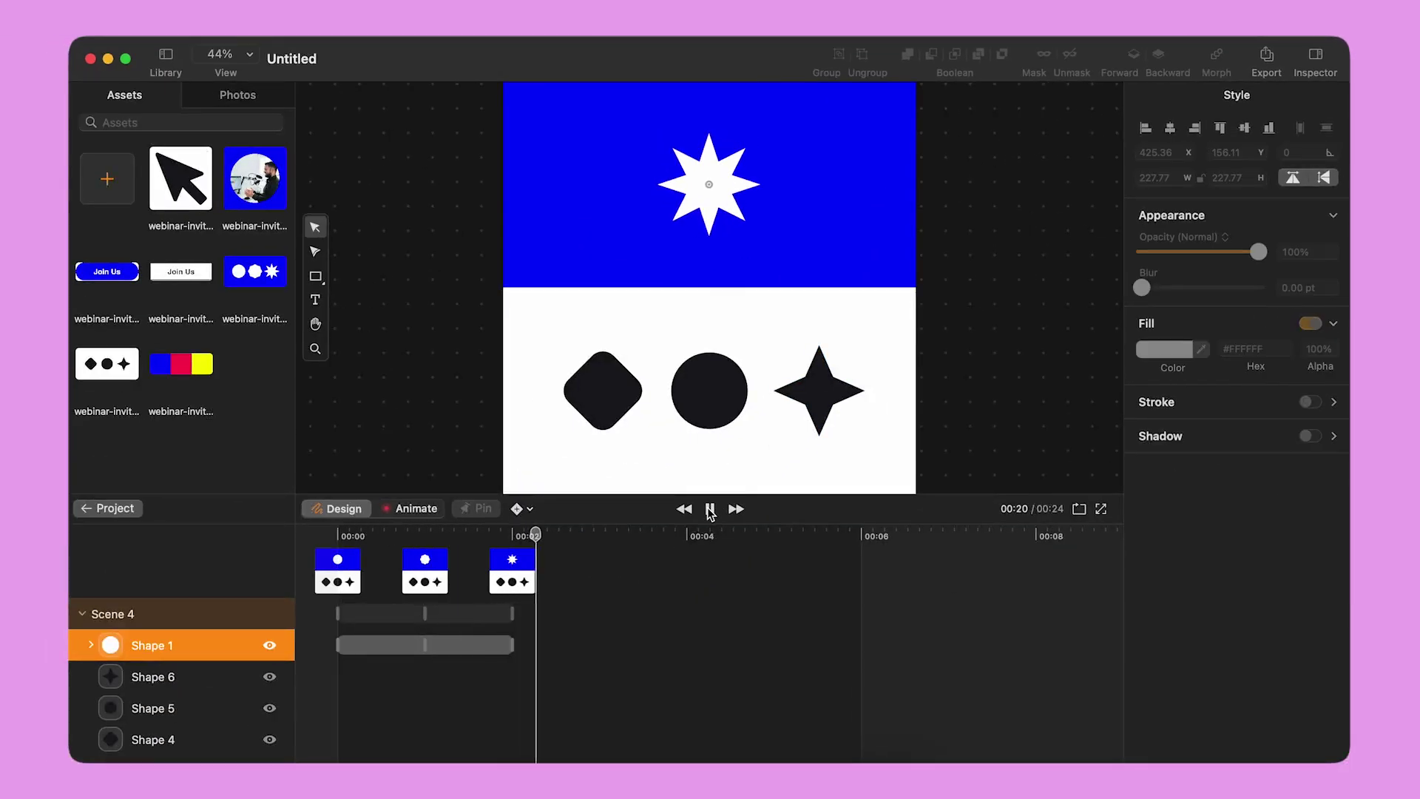
left_click(710, 508)
Stack the dark square, star and circle, morph them with M, and preview
left_click(625, 404)
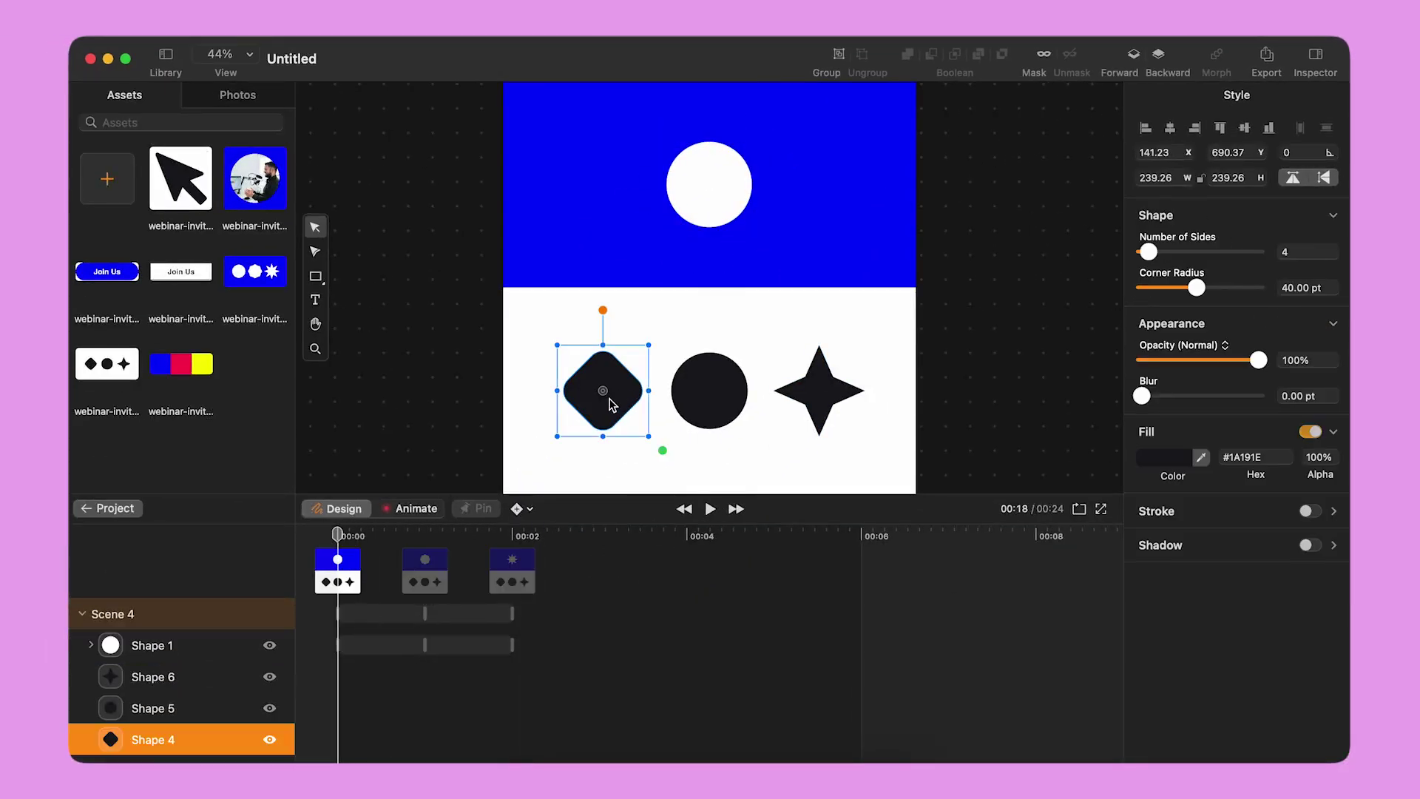
left_click_drag(610, 402, 715, 417)
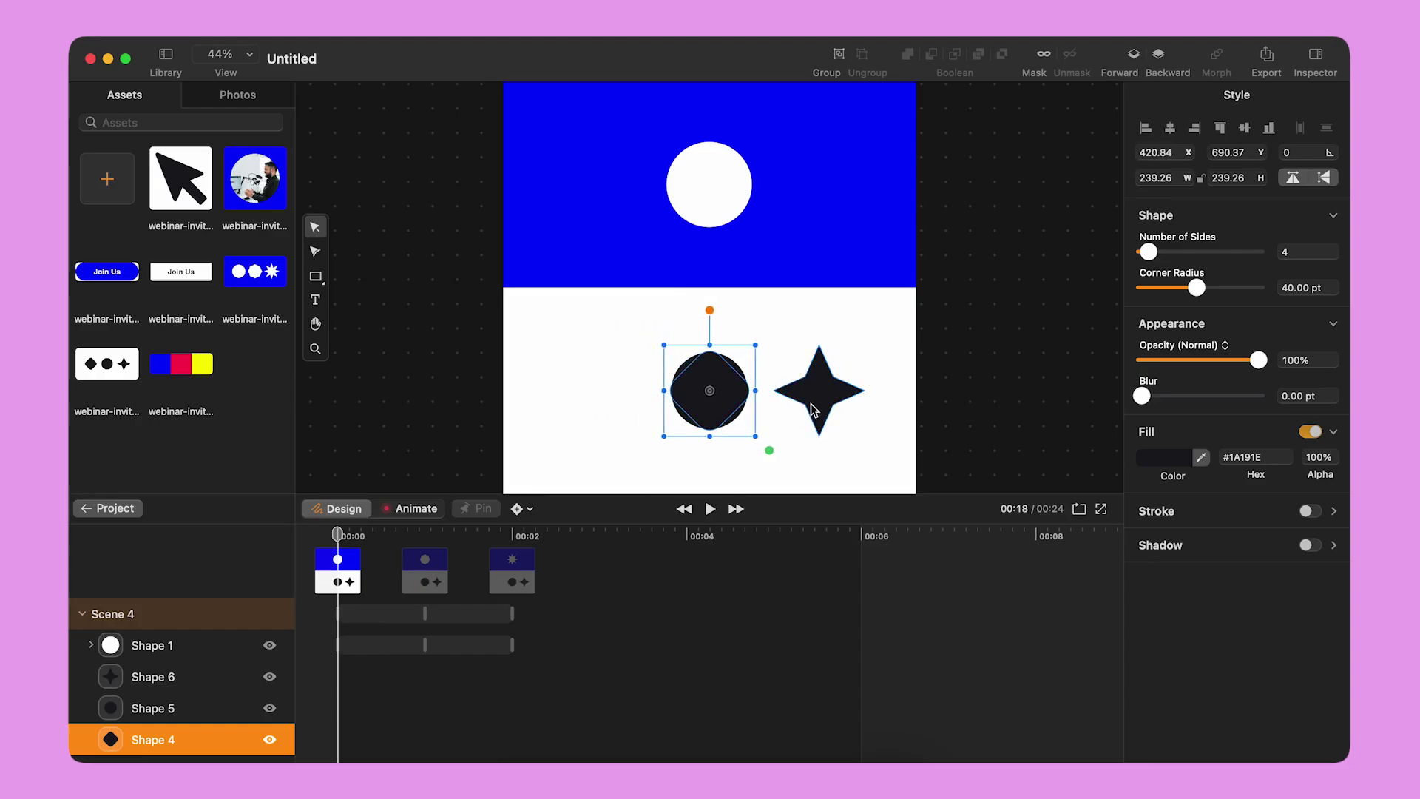
left_click_drag(822, 414, 716, 418)
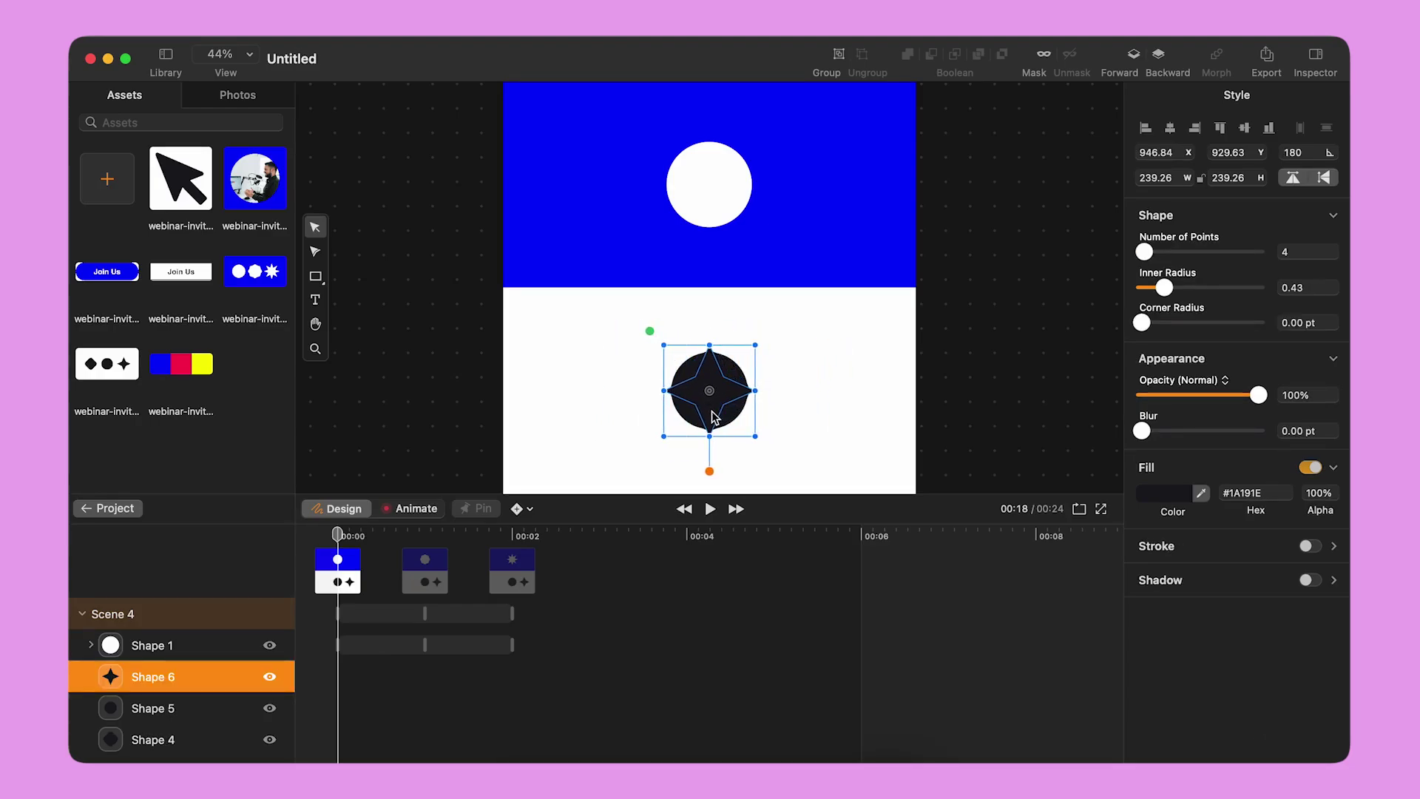
left_click(188, 744)
left_click(197, 679, "shift")
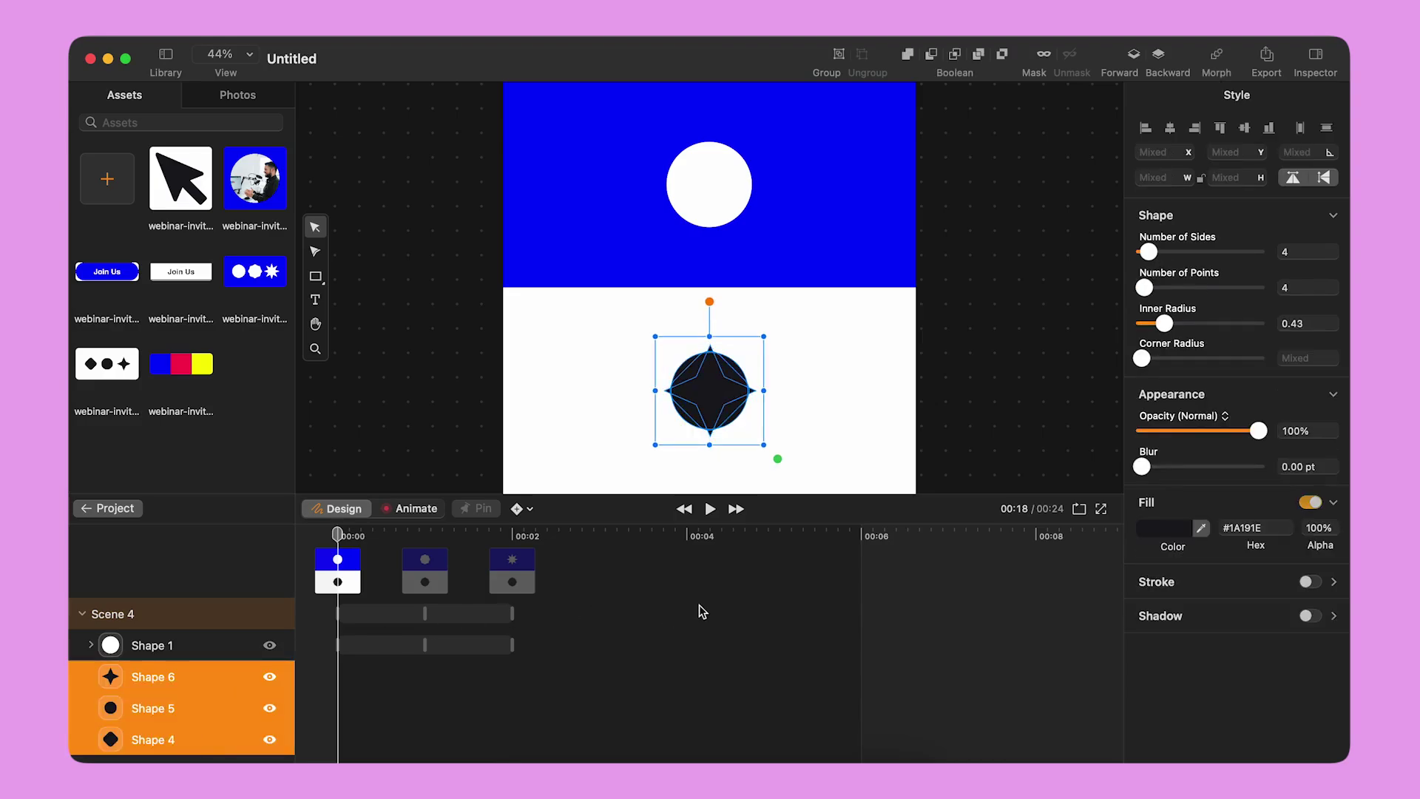
key("m")
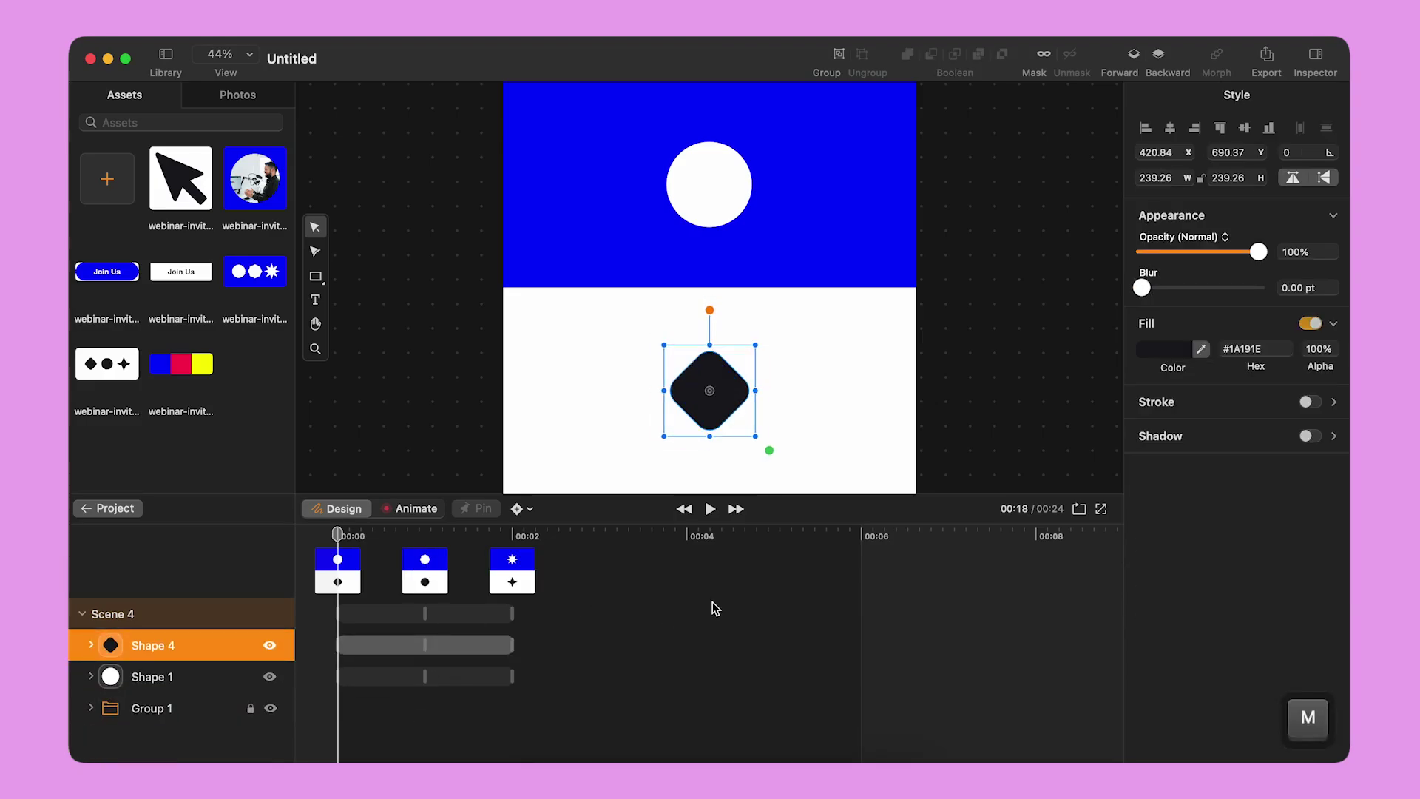
left_click(711, 510)
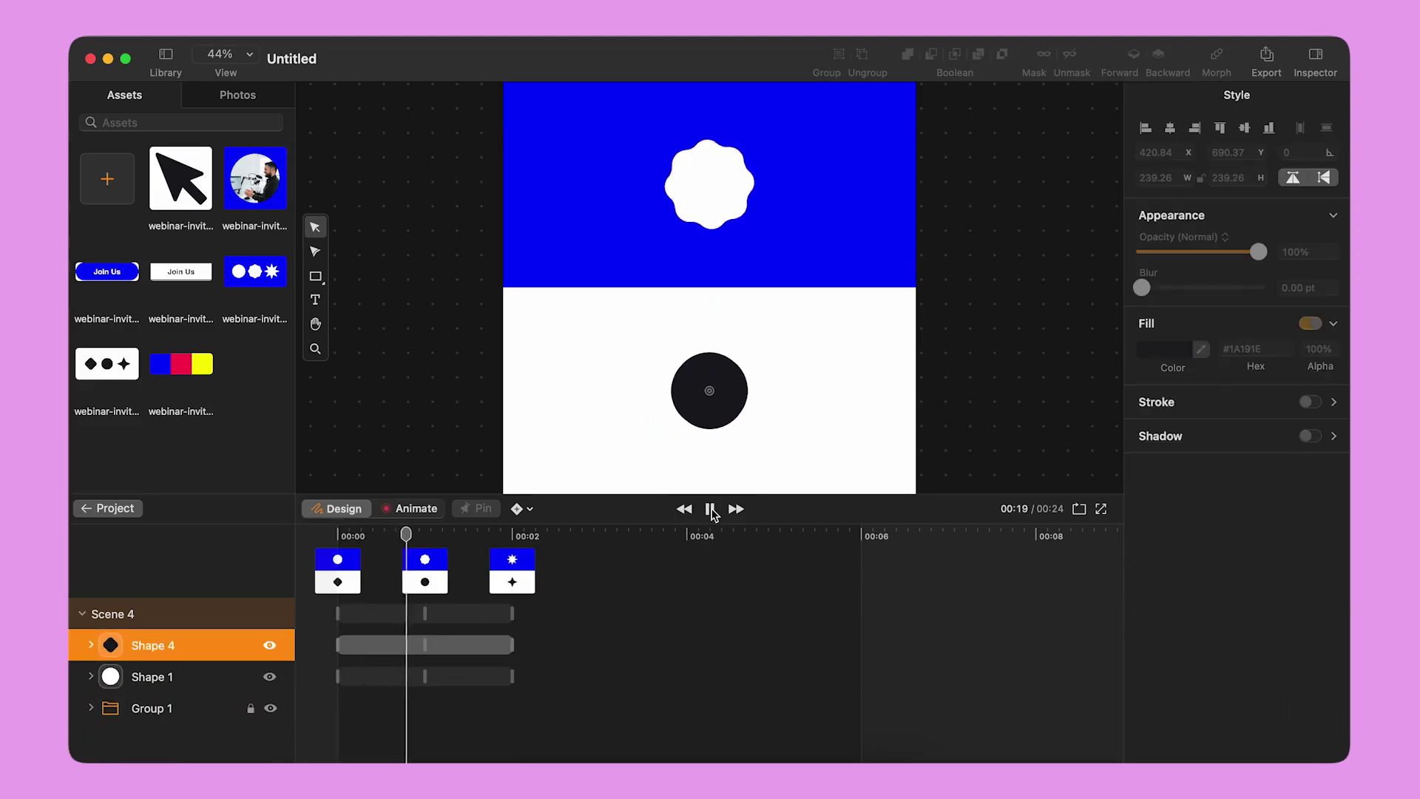
Loop Shape 4 by pasting its 00:01 keyframes at 00:03 and 00:00 keyframes at 00:04
left_click(417, 508)
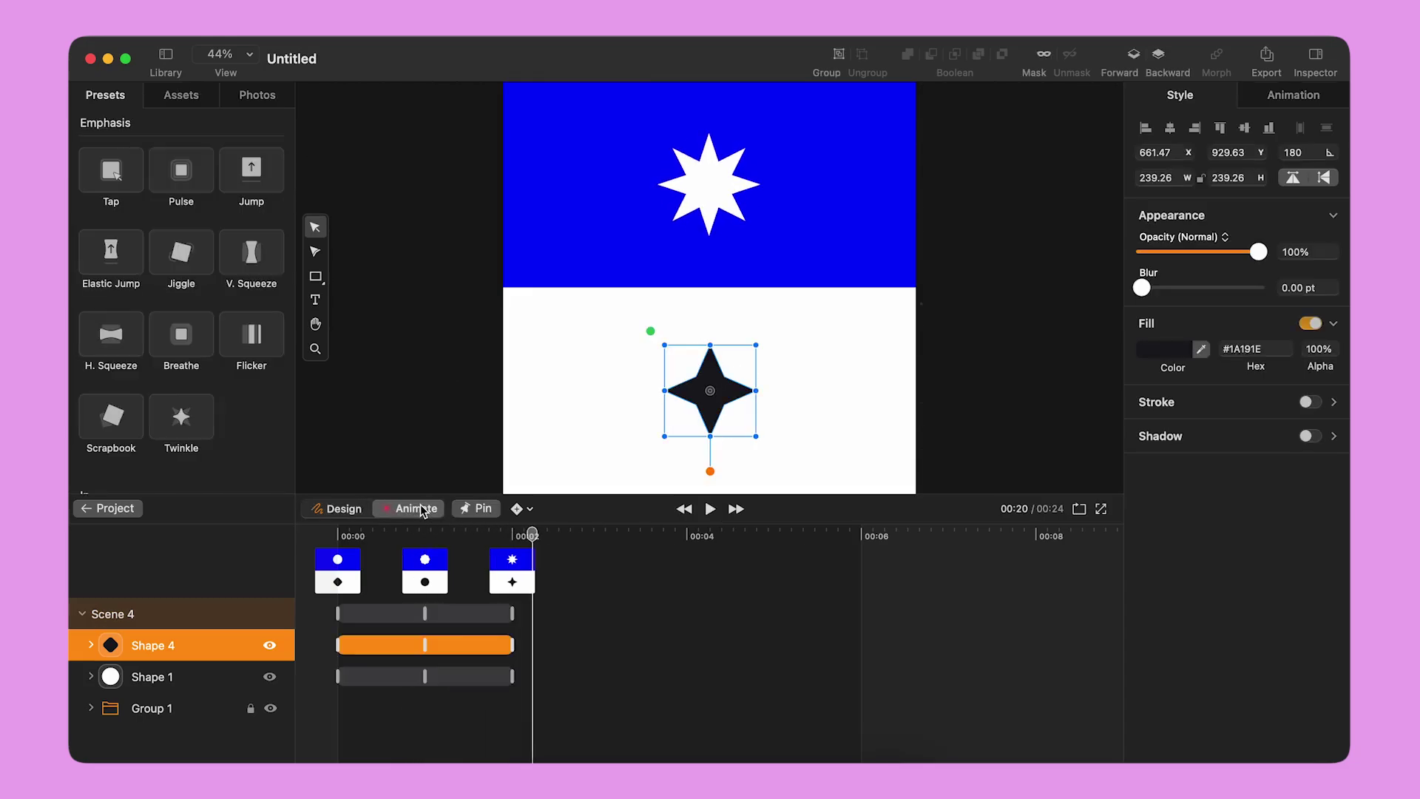
left_click(90, 644)
scroll(508, 693, "up", 2)
scroll(509, 693, "down", 2)
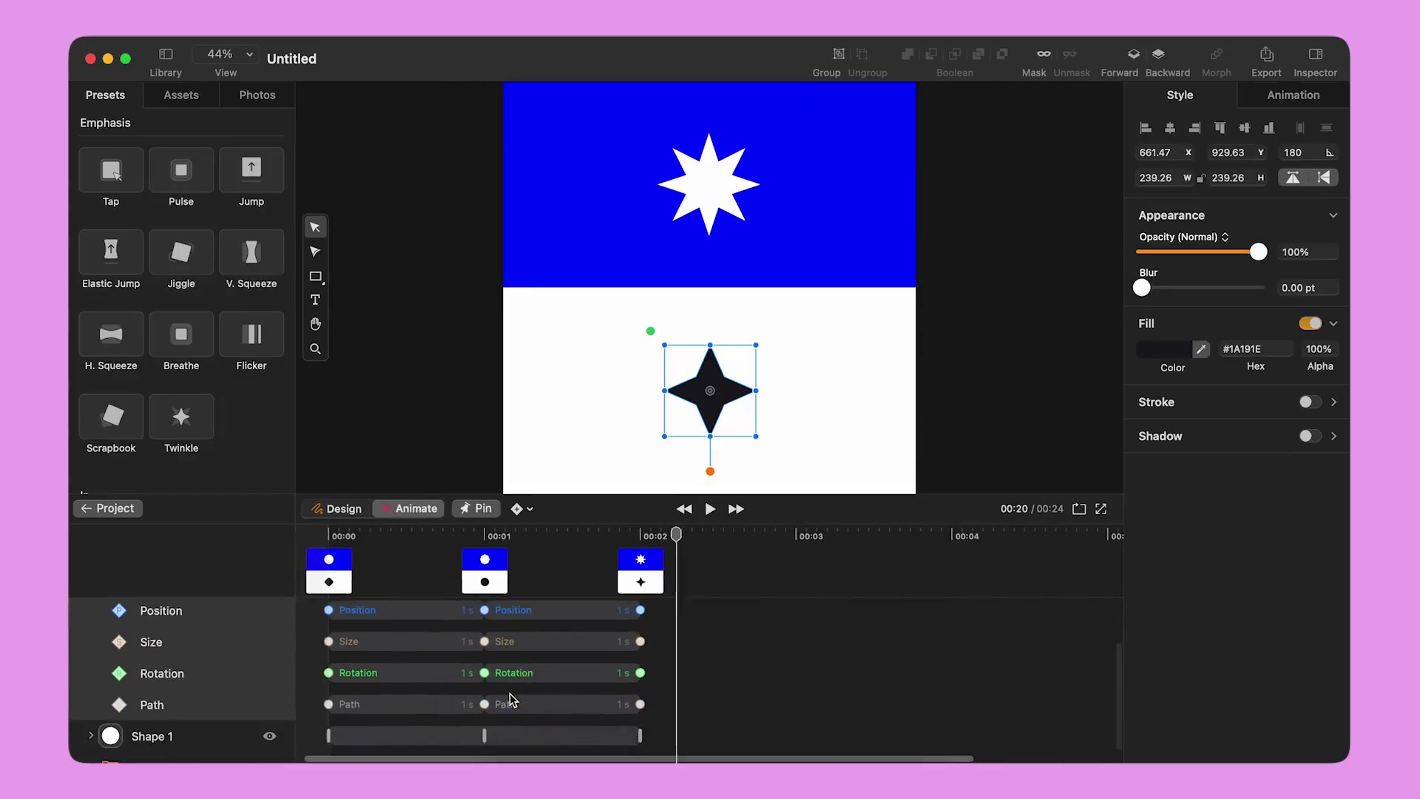
left_click_drag(686, 535, 807, 536)
left_click_drag(506, 619, 475, 741)
key("super+c")
key("super+v")
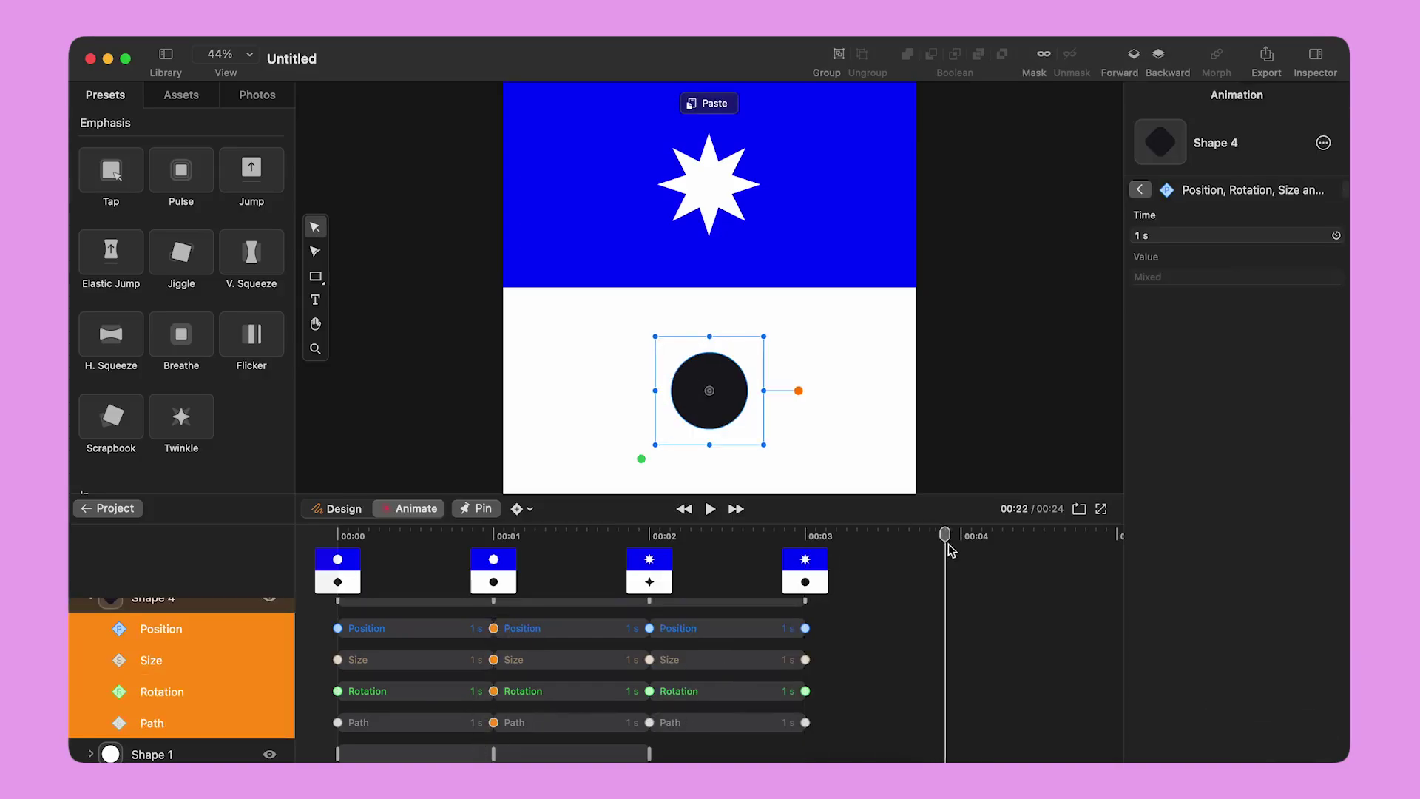
left_click_drag(330, 617, 351, 735)
key("super+c")
key("super+v")
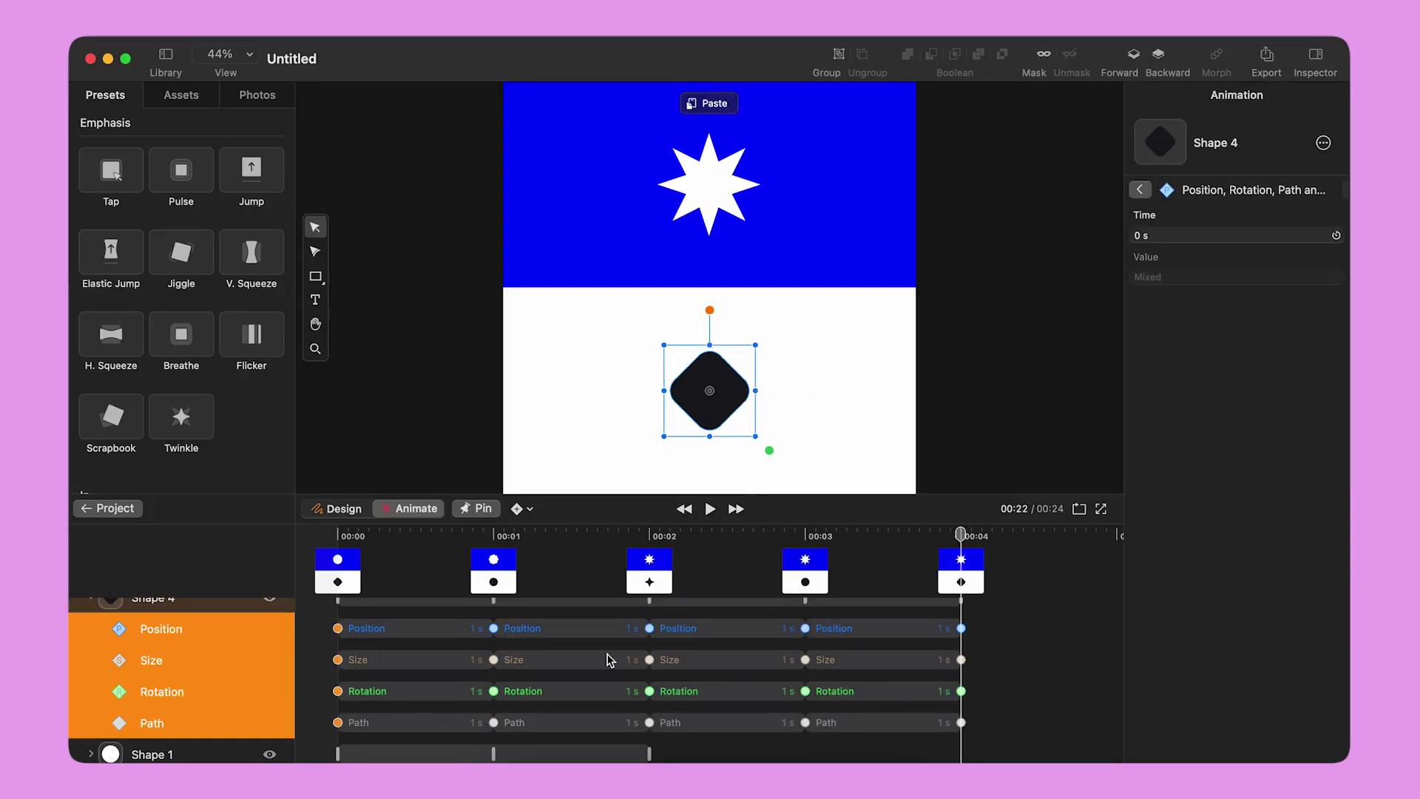
scroll(610, 658, "down", 1)
Paste Shape 1's 00:01 keyframes at 00:03 and 00:00 keyframes at 00:04, then preview
left_click(91, 716)
scroll(570, 698, "up", 1)
left_click(806, 535)
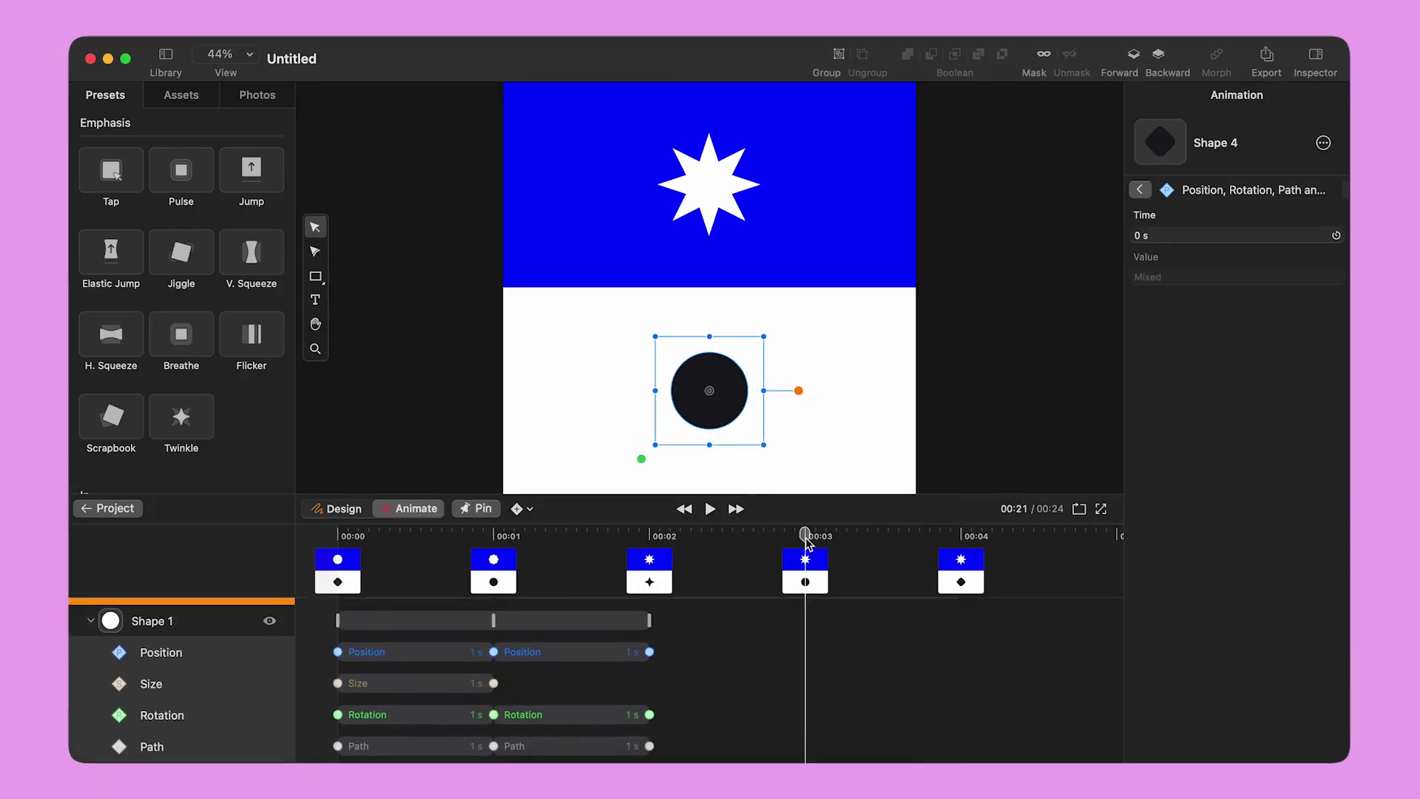
left_click_drag(511, 638, 491, 760)
key("super+c")
key("super+v")
left_click(961, 536)
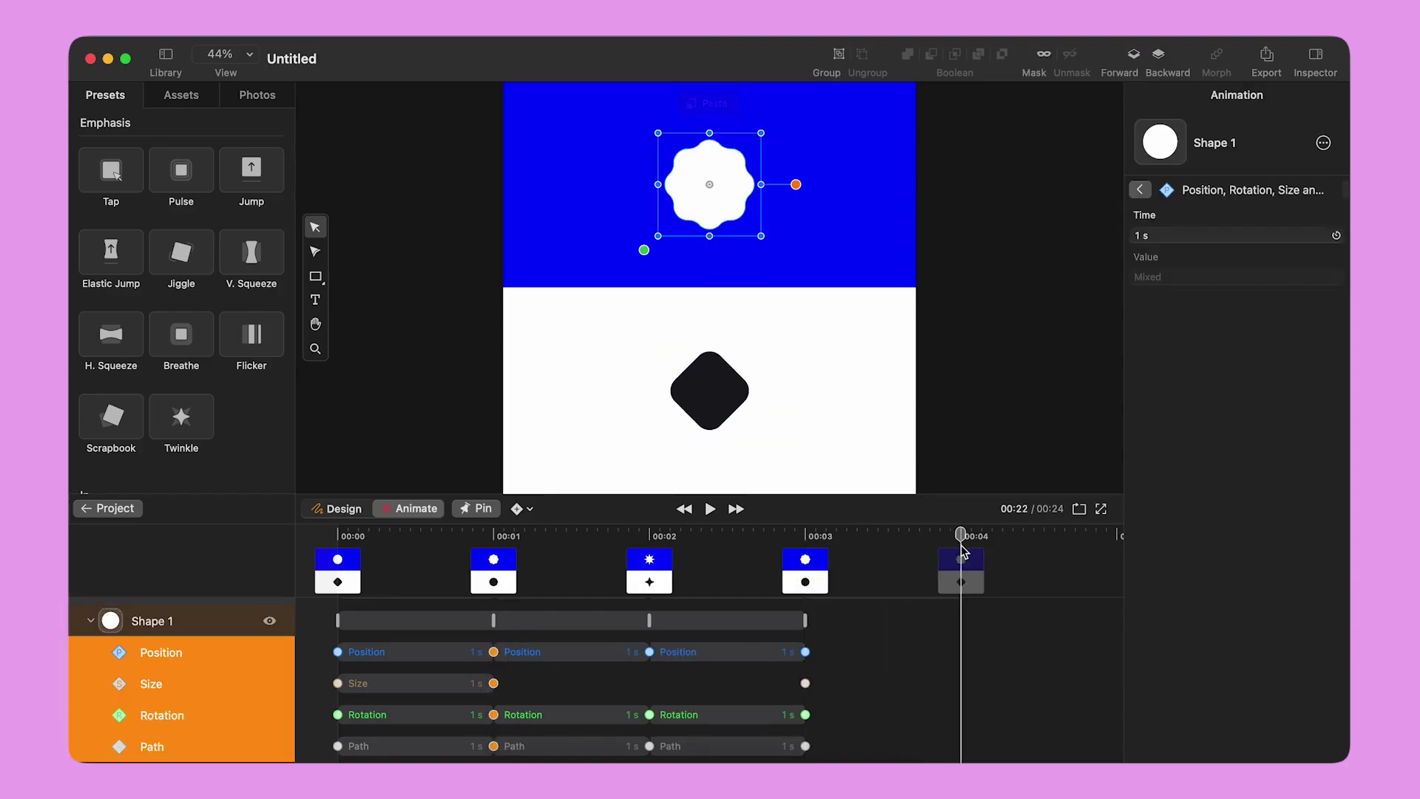
left_click_drag(347, 642, 327, 741)
key("super+c")
key("super+v")
left_click(710, 509)
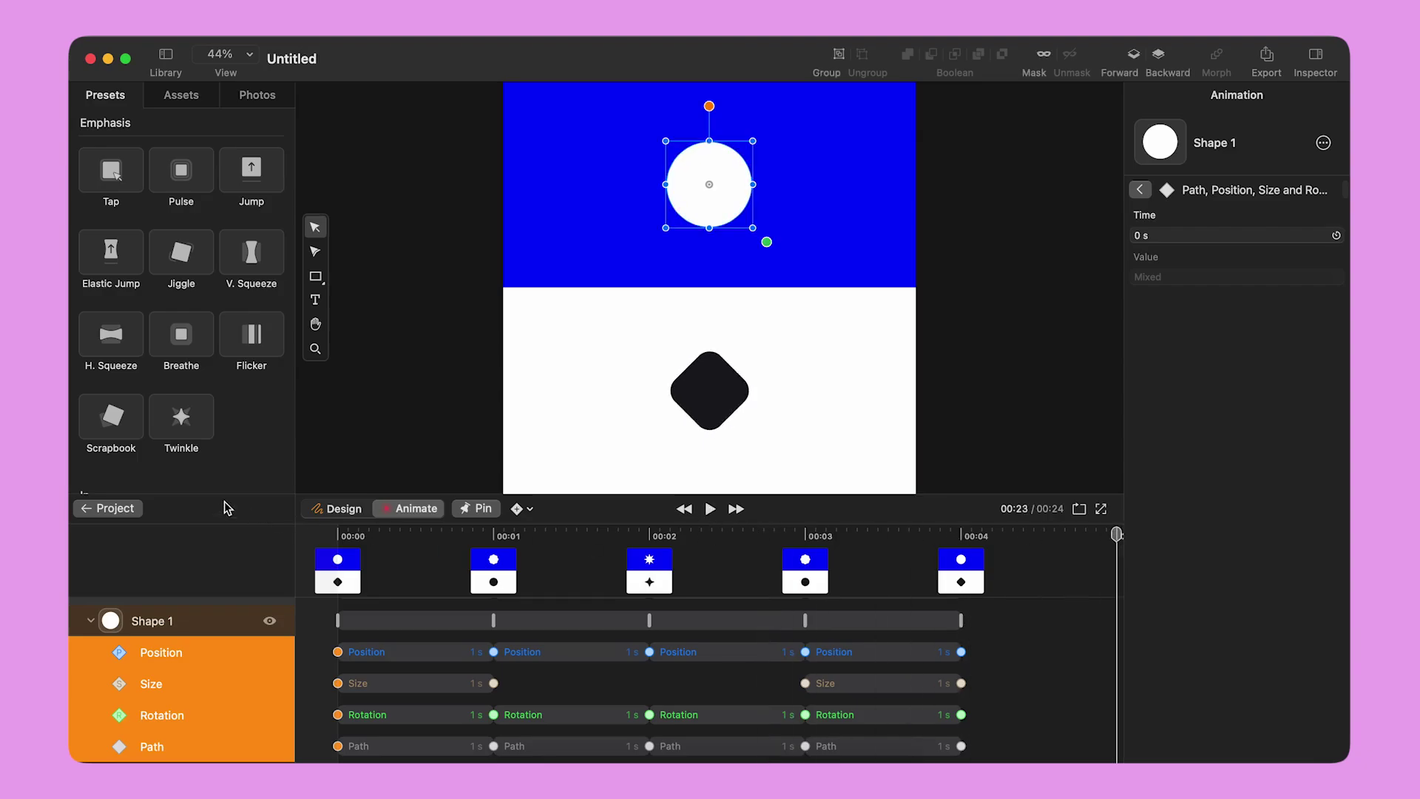
Open Scene 3 in design mode with the left blue square selected
left_click(122, 509)
left_click(787, 666)
double_click(774, 654)
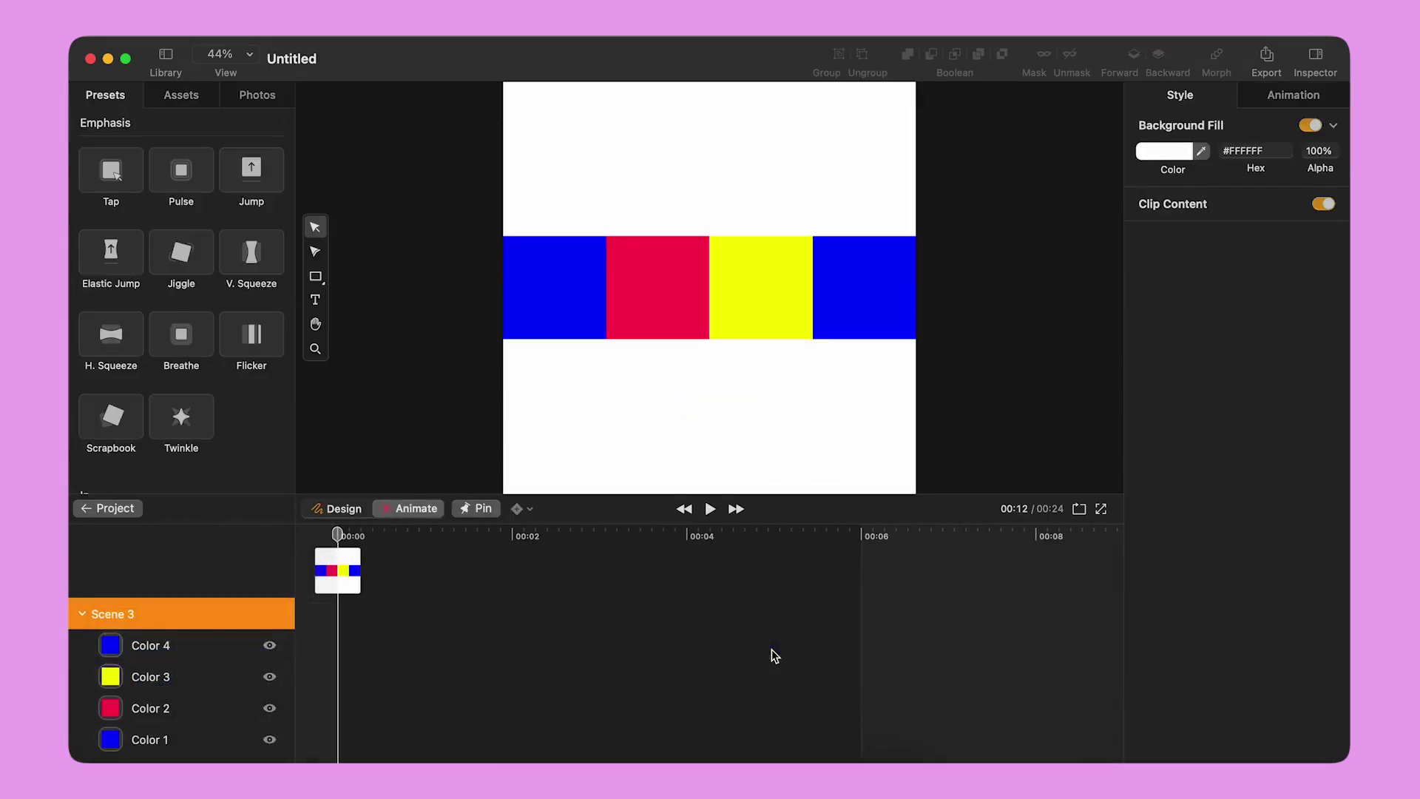
left_click(576, 314)
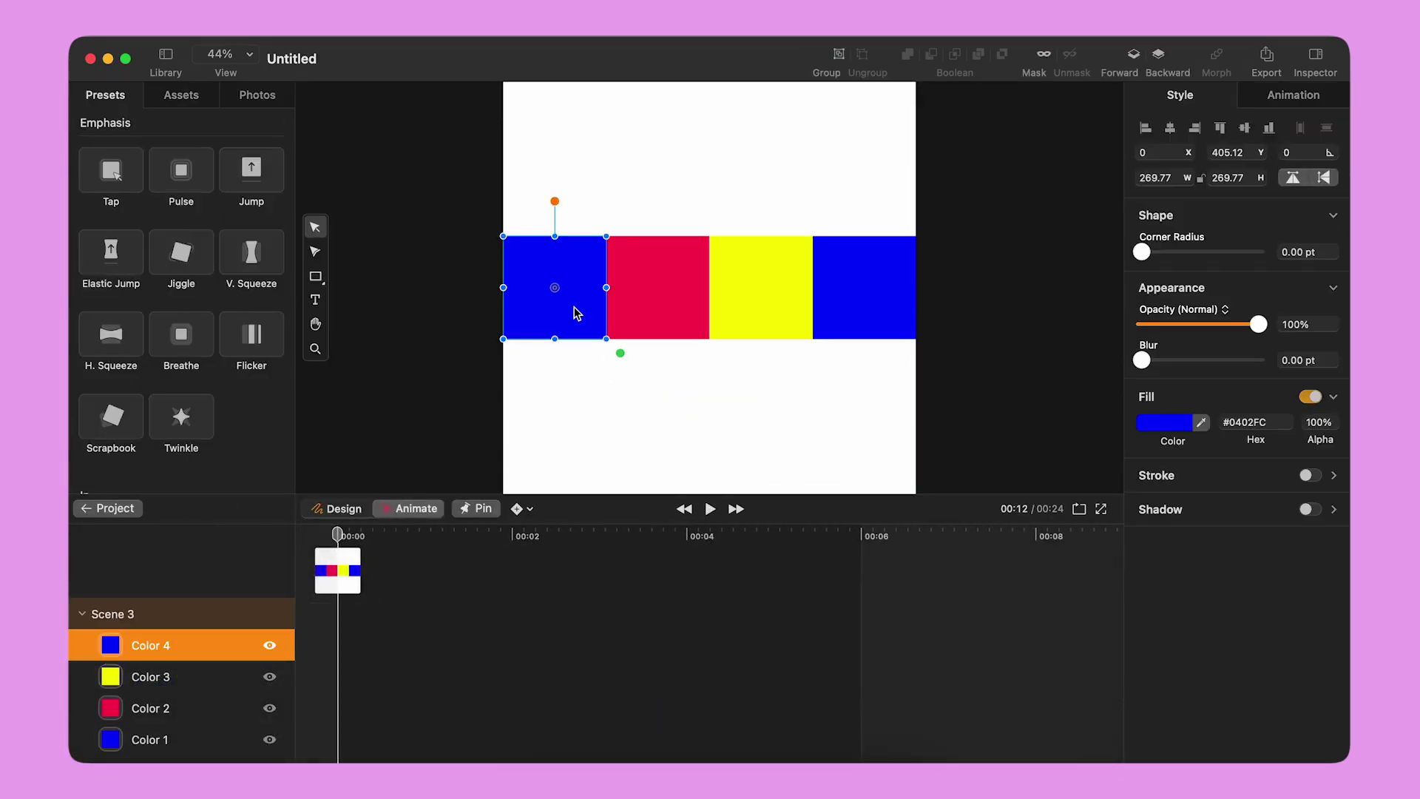
left_click(387, 507)
Centre all four squares horizontally, morph them with M, and preview the colour change
left_click(657, 294, "shift")
left_click(761, 298, "shift")
left_click(877, 307, "shift")
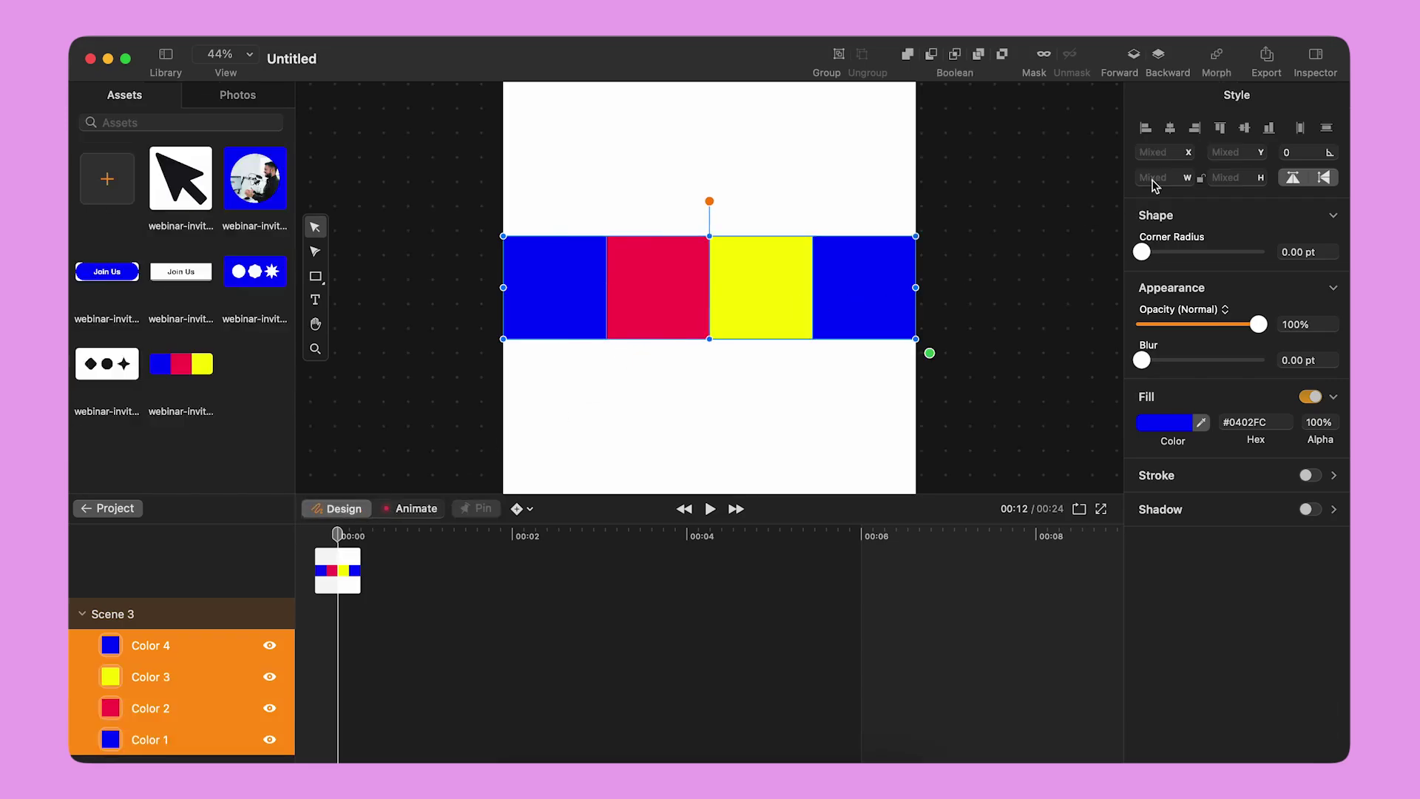
left_click(1171, 131)
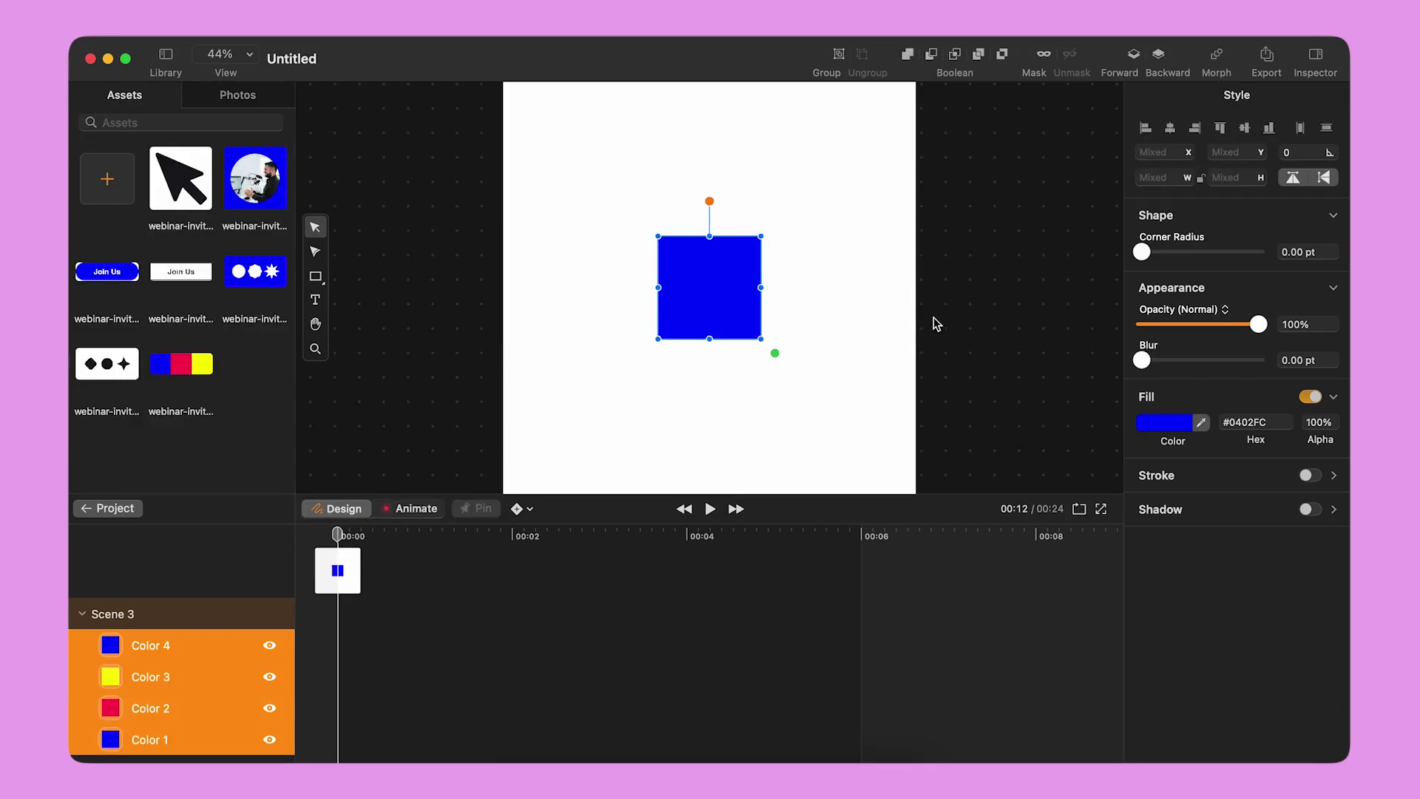
key("m")
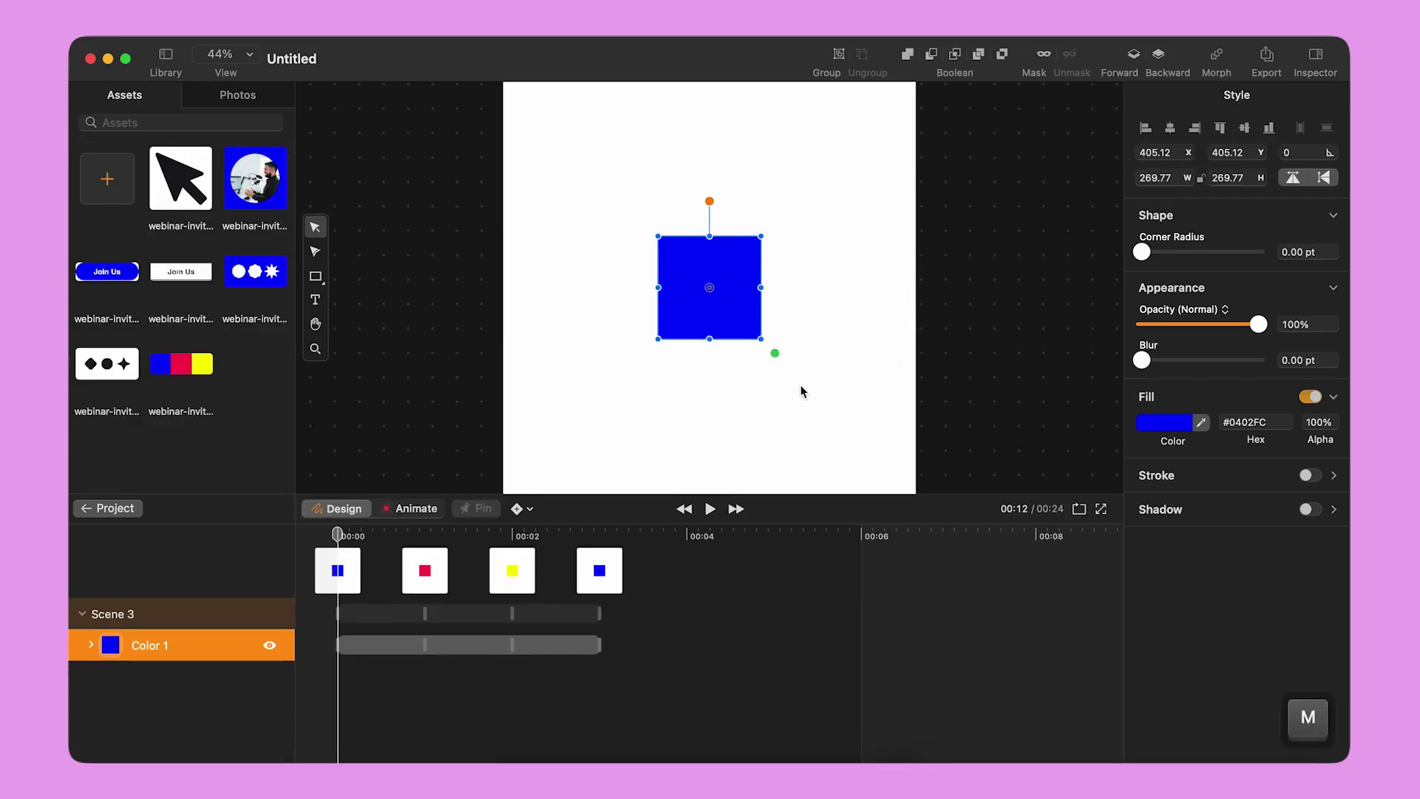
left_click(418, 508)
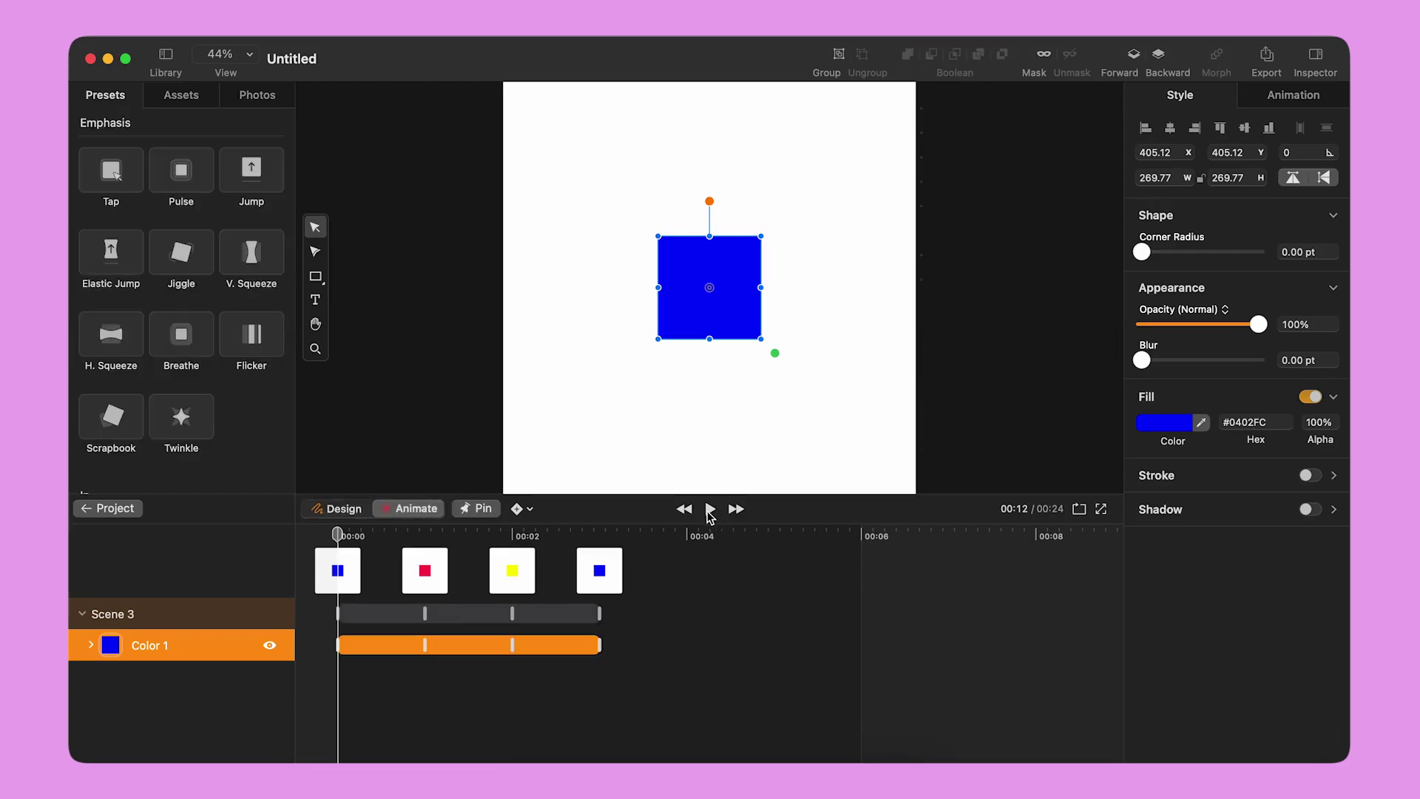
left_click(710, 510)
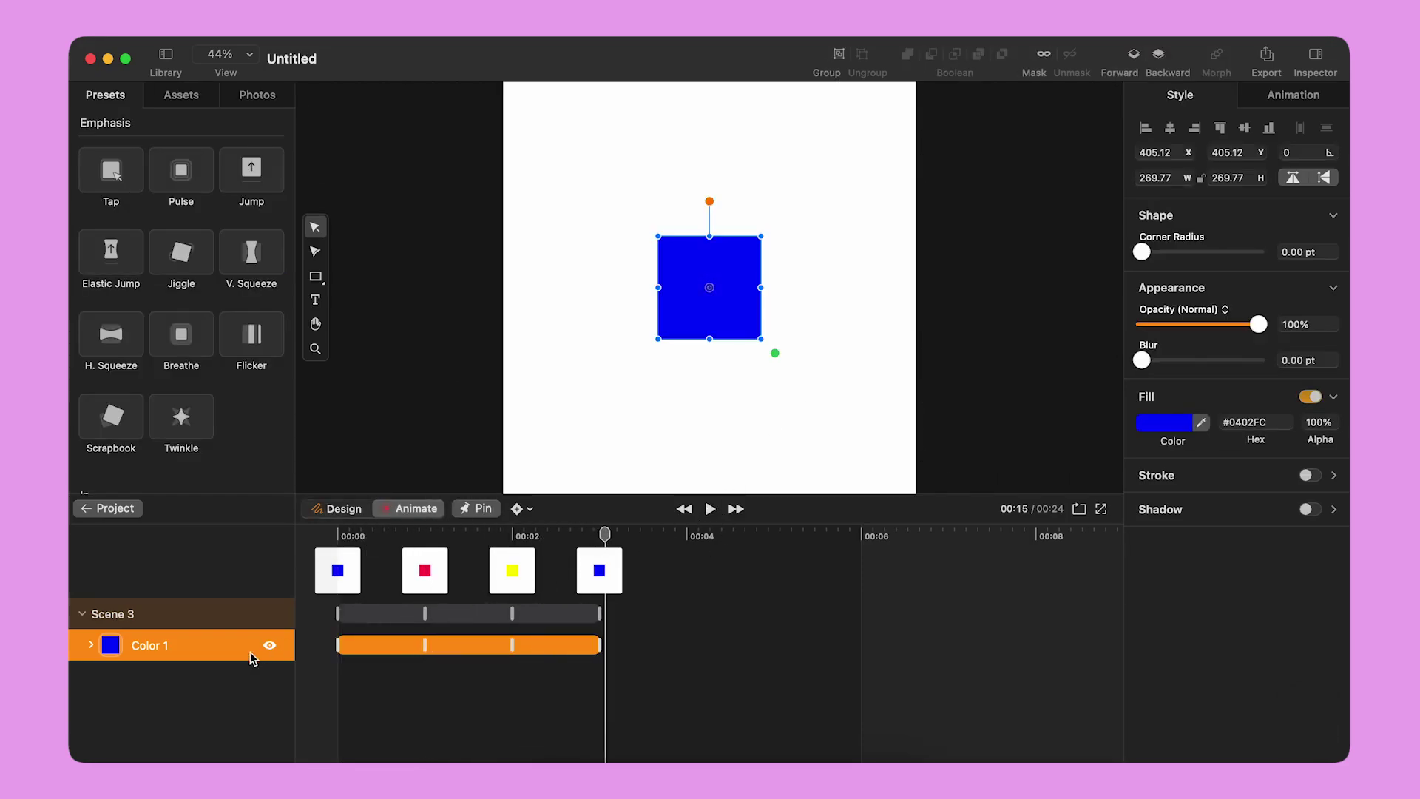
Set the three Color 1 Fill transitions to Step timing
left_click(91, 645)
left_click(402, 677)
left_click(490, 679, "shift")
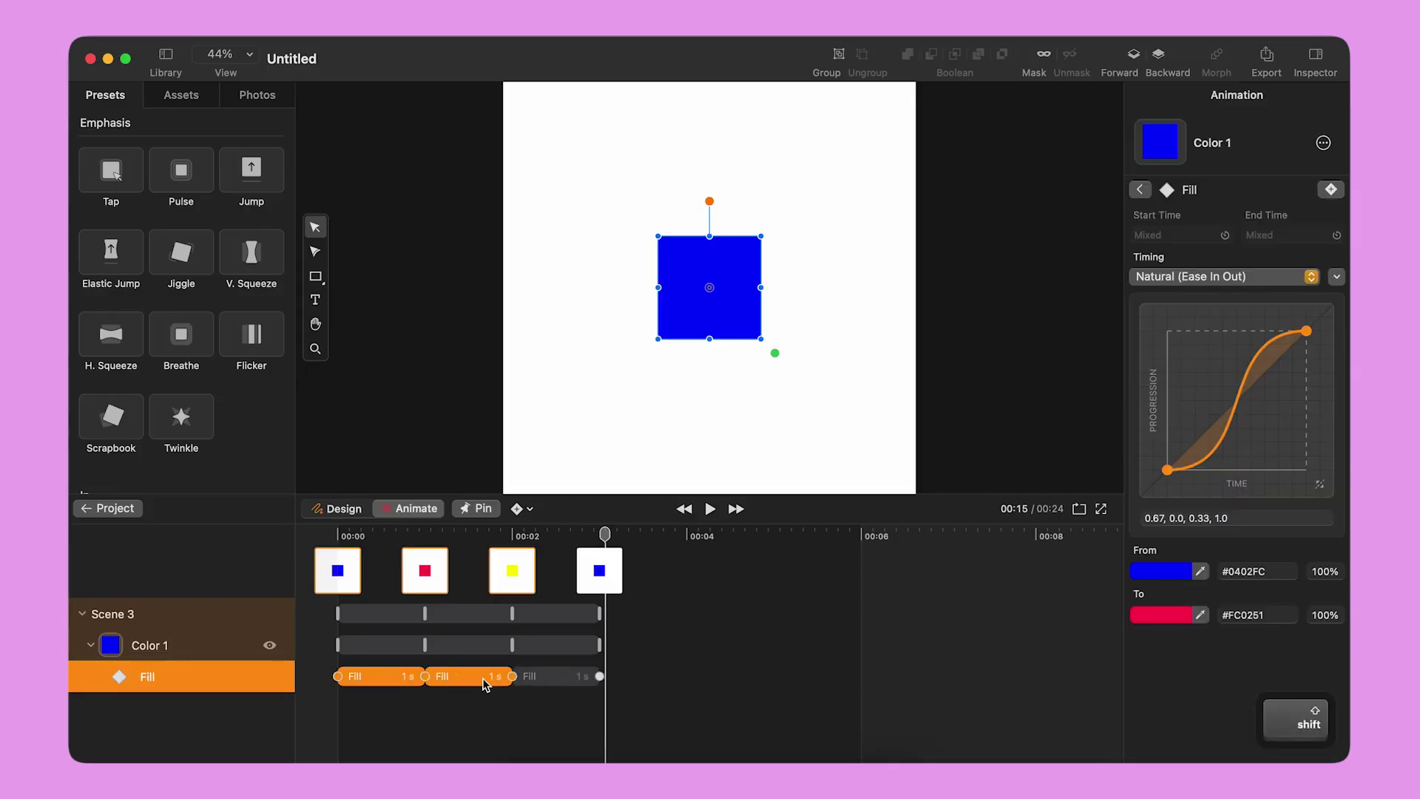
left_click(567, 680, "shift")
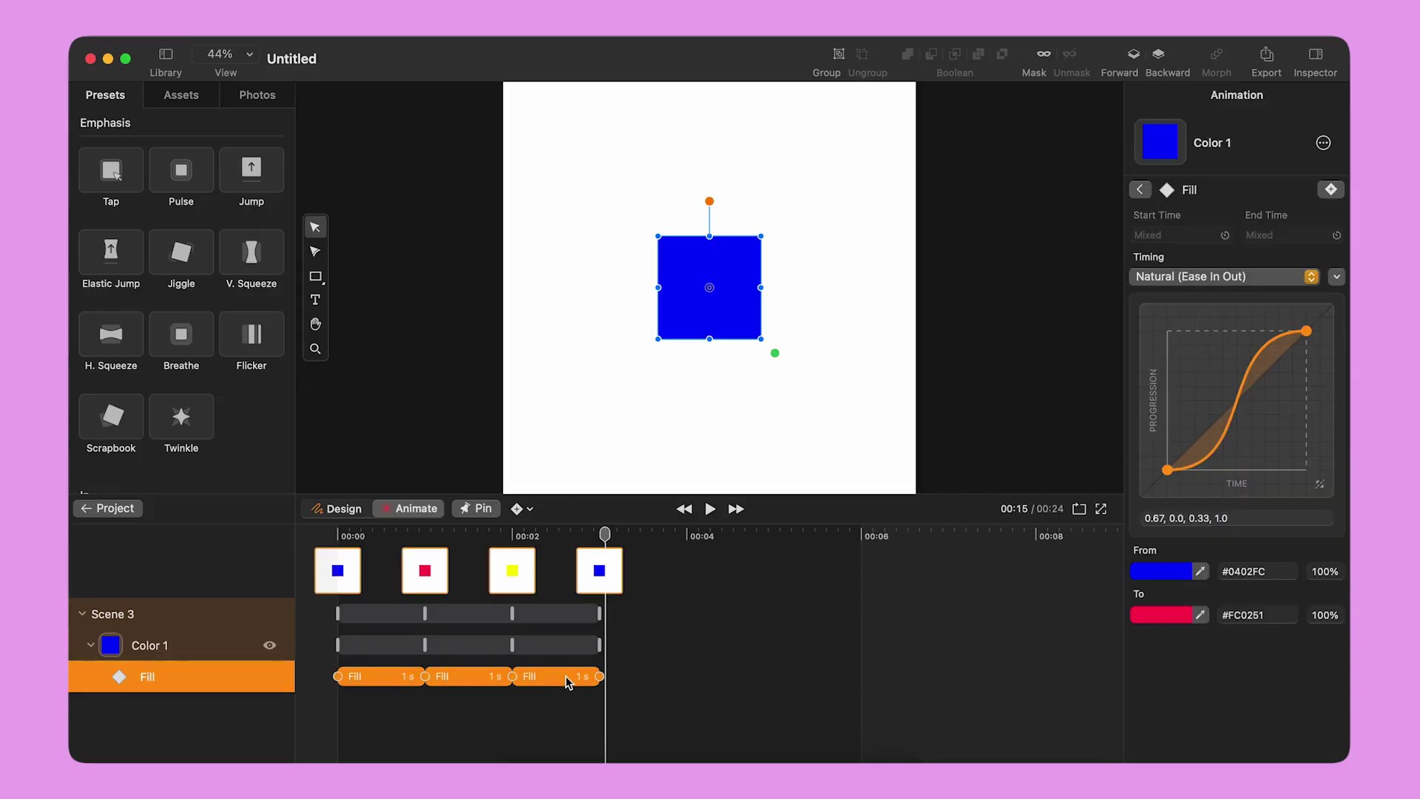
left_click(1311, 279)
left_click(1250, 338)
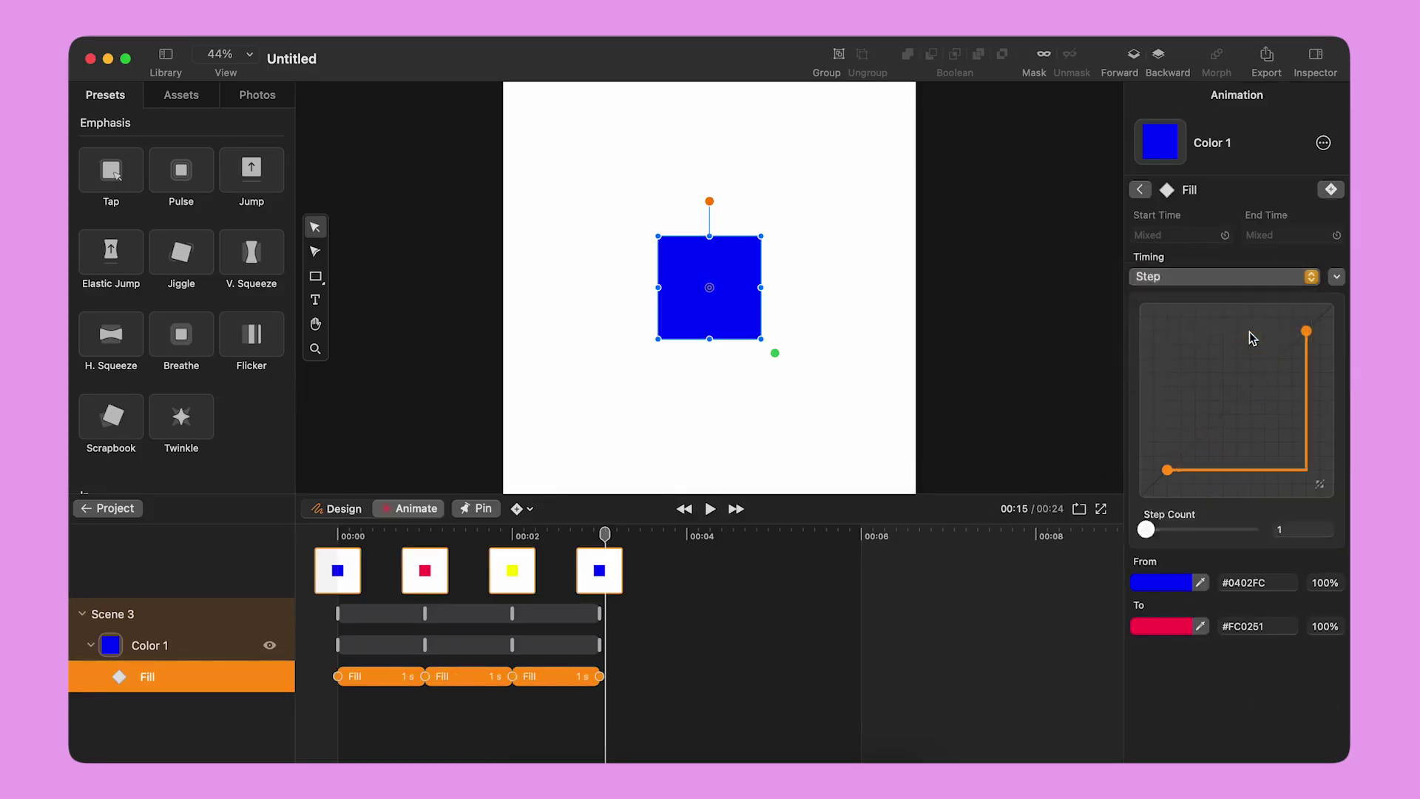
Paste copies of the Fill transitions after the playhead to repeat the cycle, then preview
key("super+c")
key("super+v")
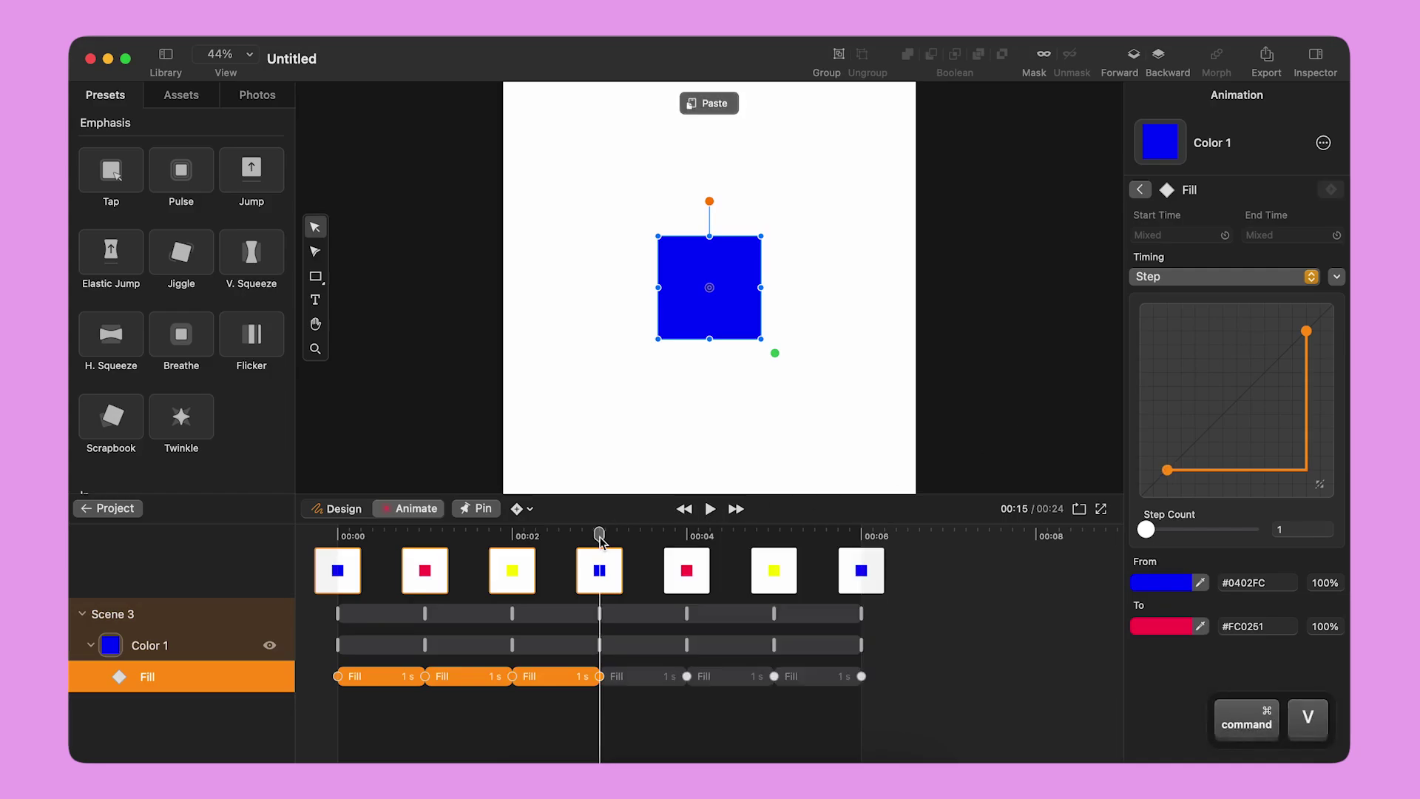
left_click(338, 541)
left_click(710, 508)
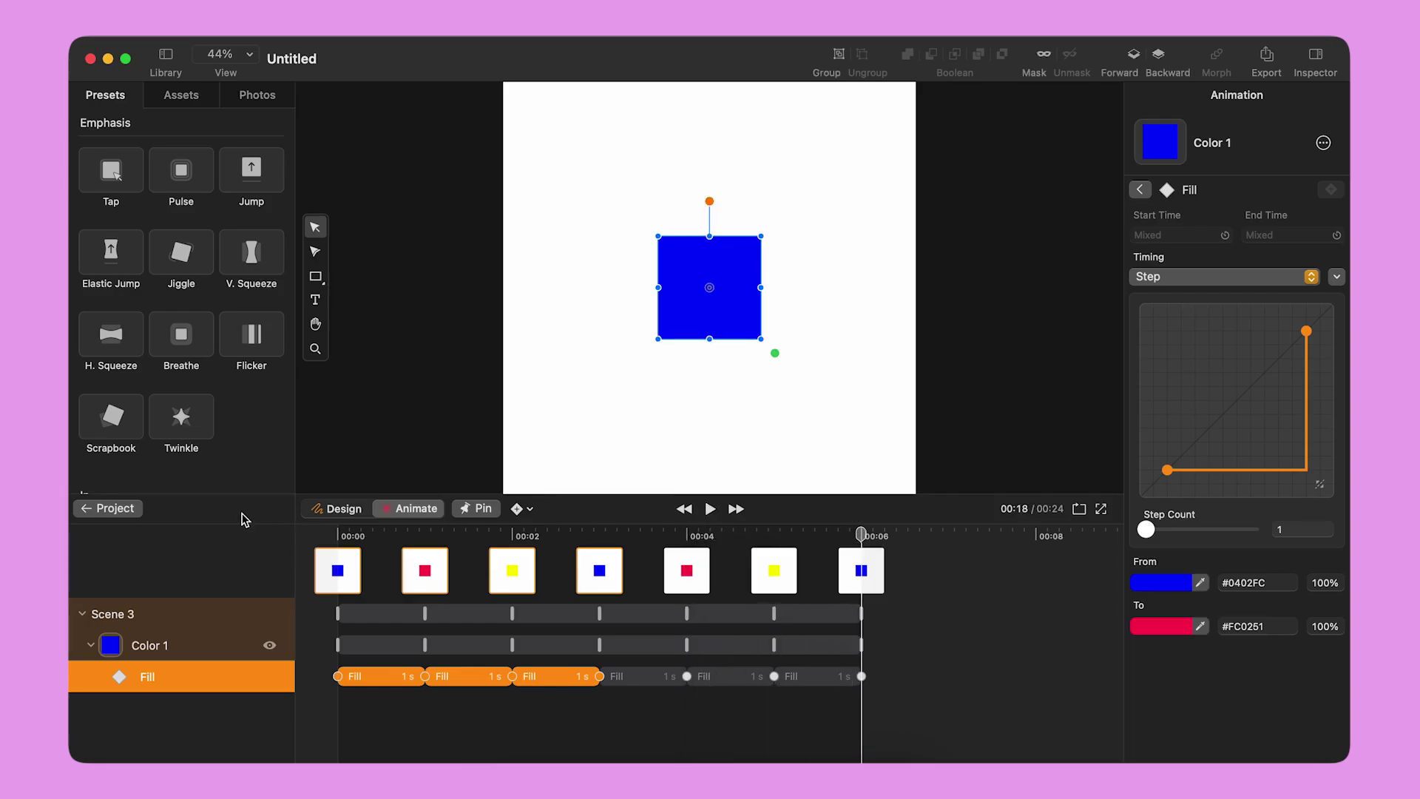
Open Scene 2 and align the two Join Us texts and the two button rectangles
left_click(108, 508)
left_click(559, 661)
double_click(535, 647)
left_click(180, 669)
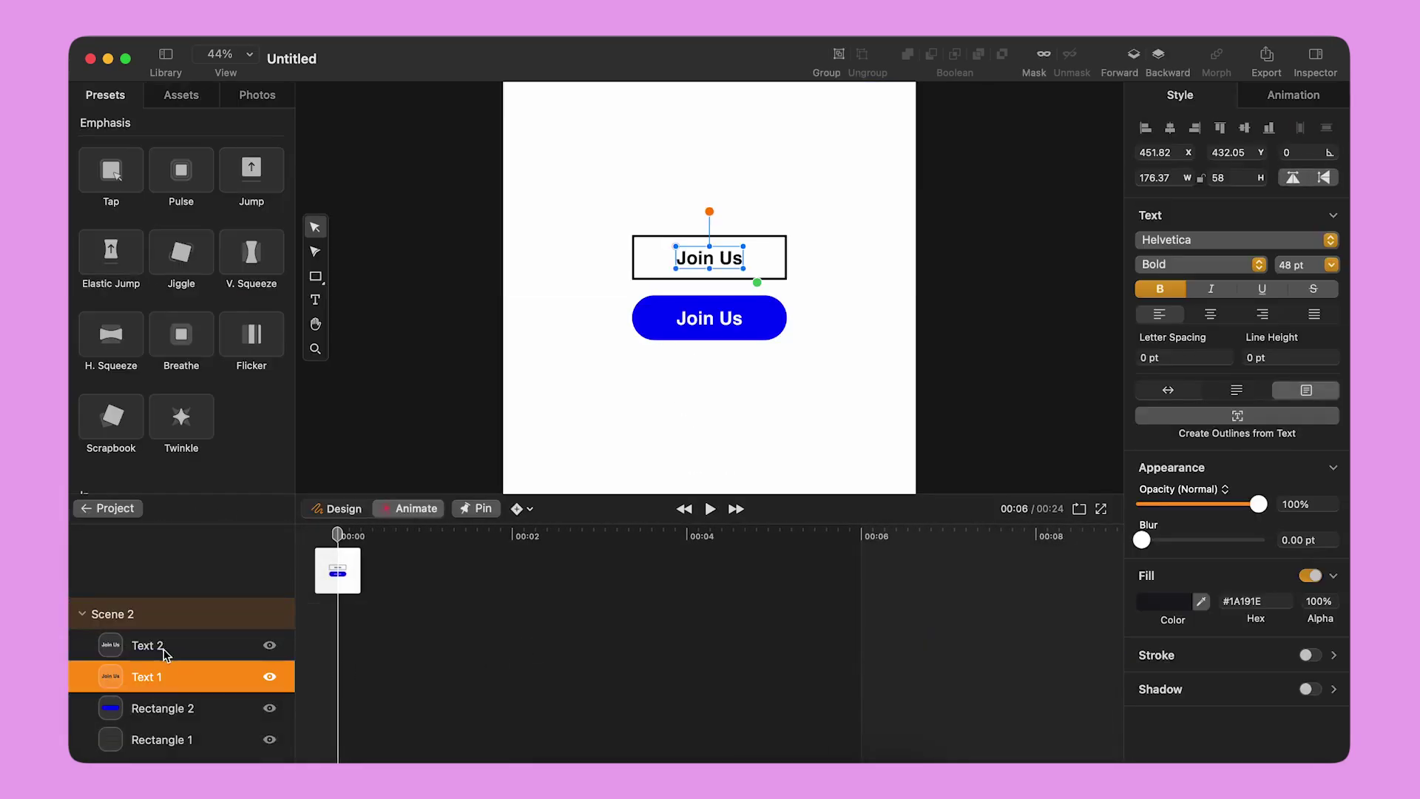
left_click(163, 648, "shift")
left_click(335, 511)
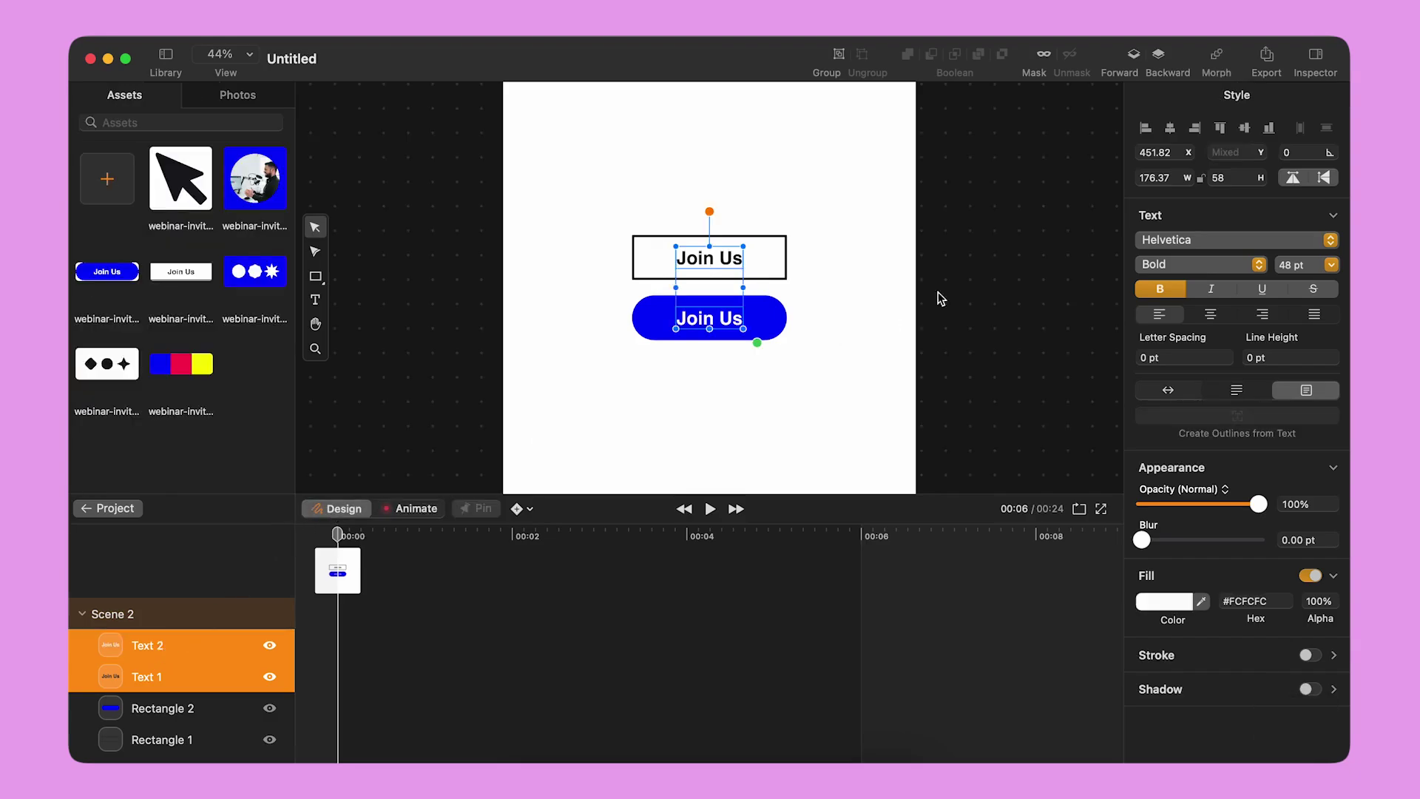
left_click(1244, 130)
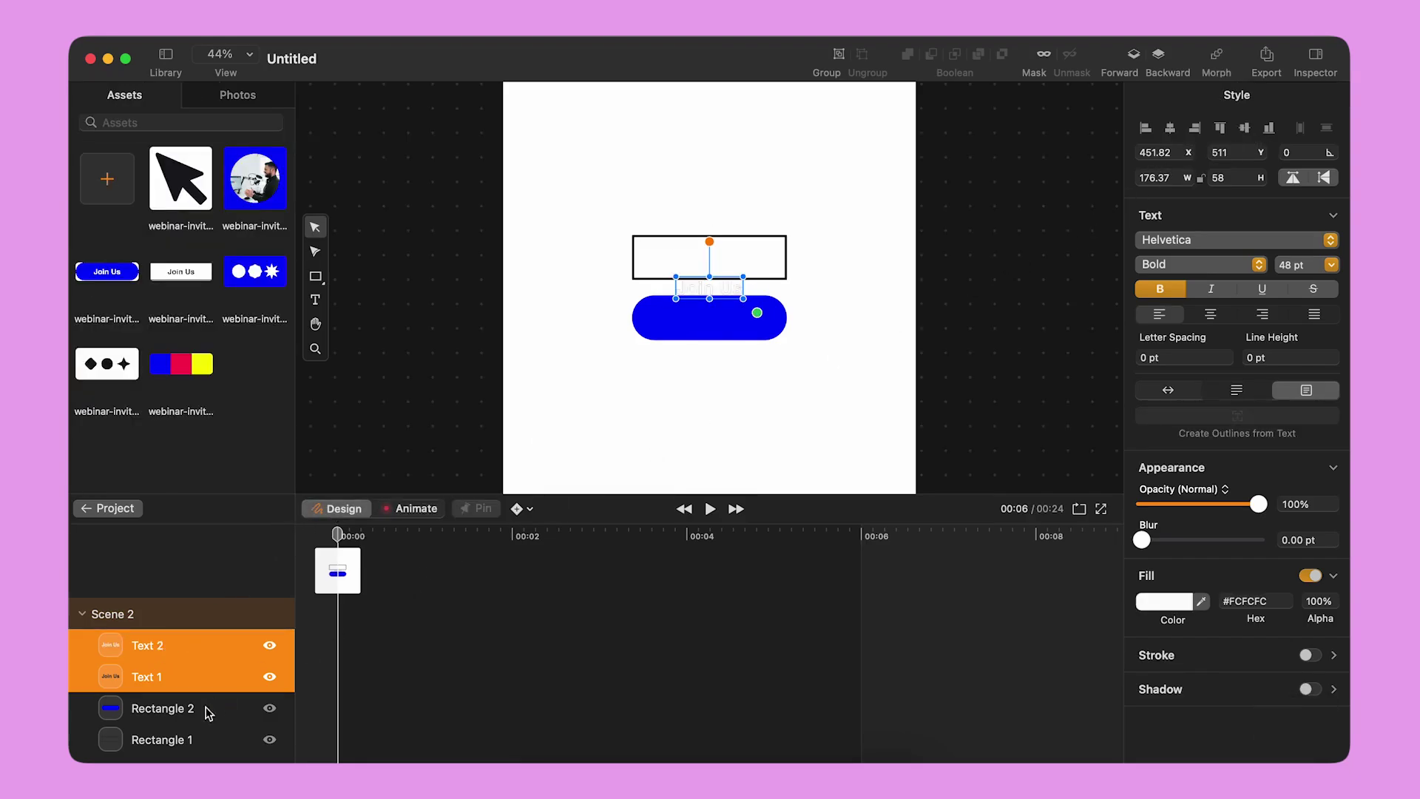
left_click(186, 742)
left_click(186, 710, "shift")
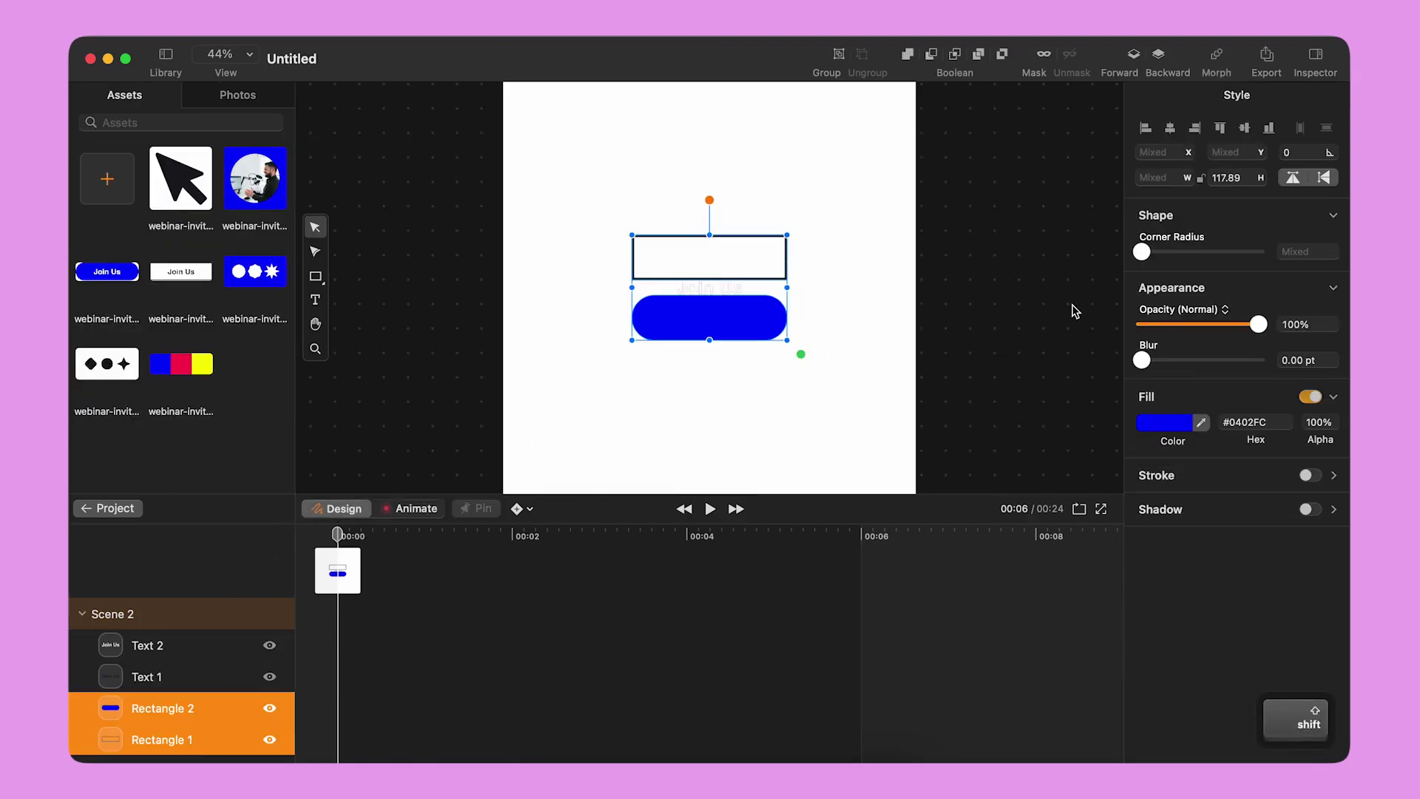
left_click(1245, 129)
Morph the two texts and the two rectangles with M, then preview the button
left_click(253, 675)
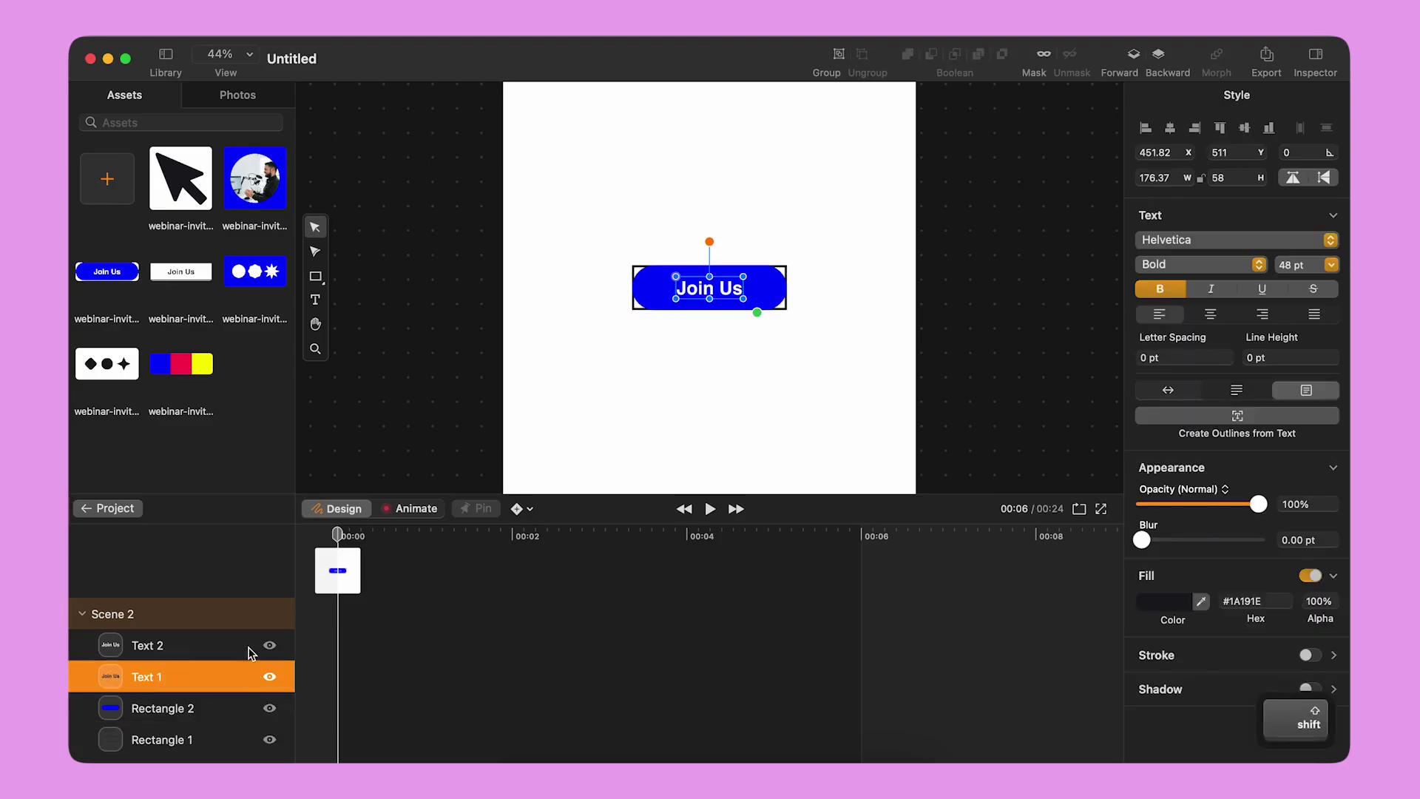
left_click(253, 649, "shift")
key("m")
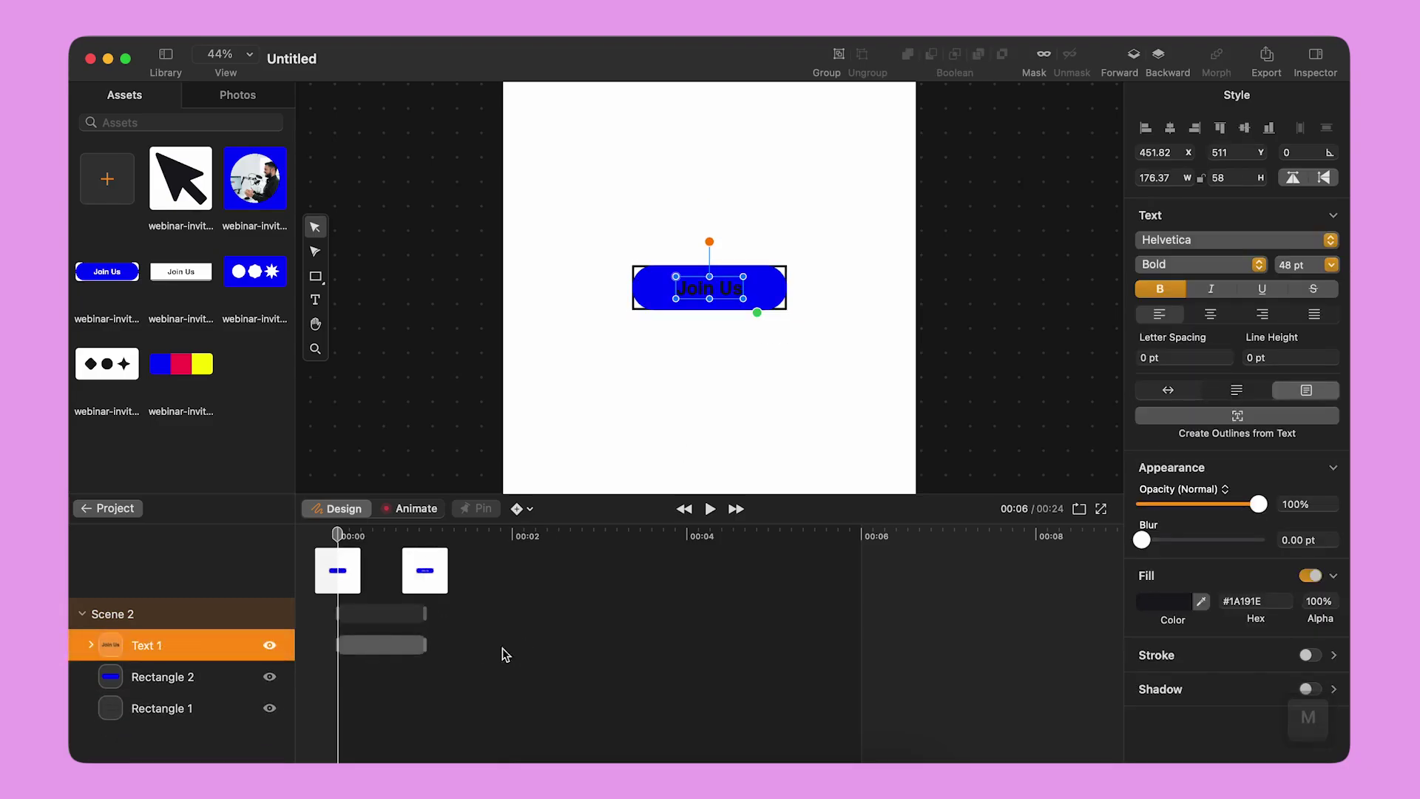
left_click(182, 715)
left_click(187, 681, "shift")
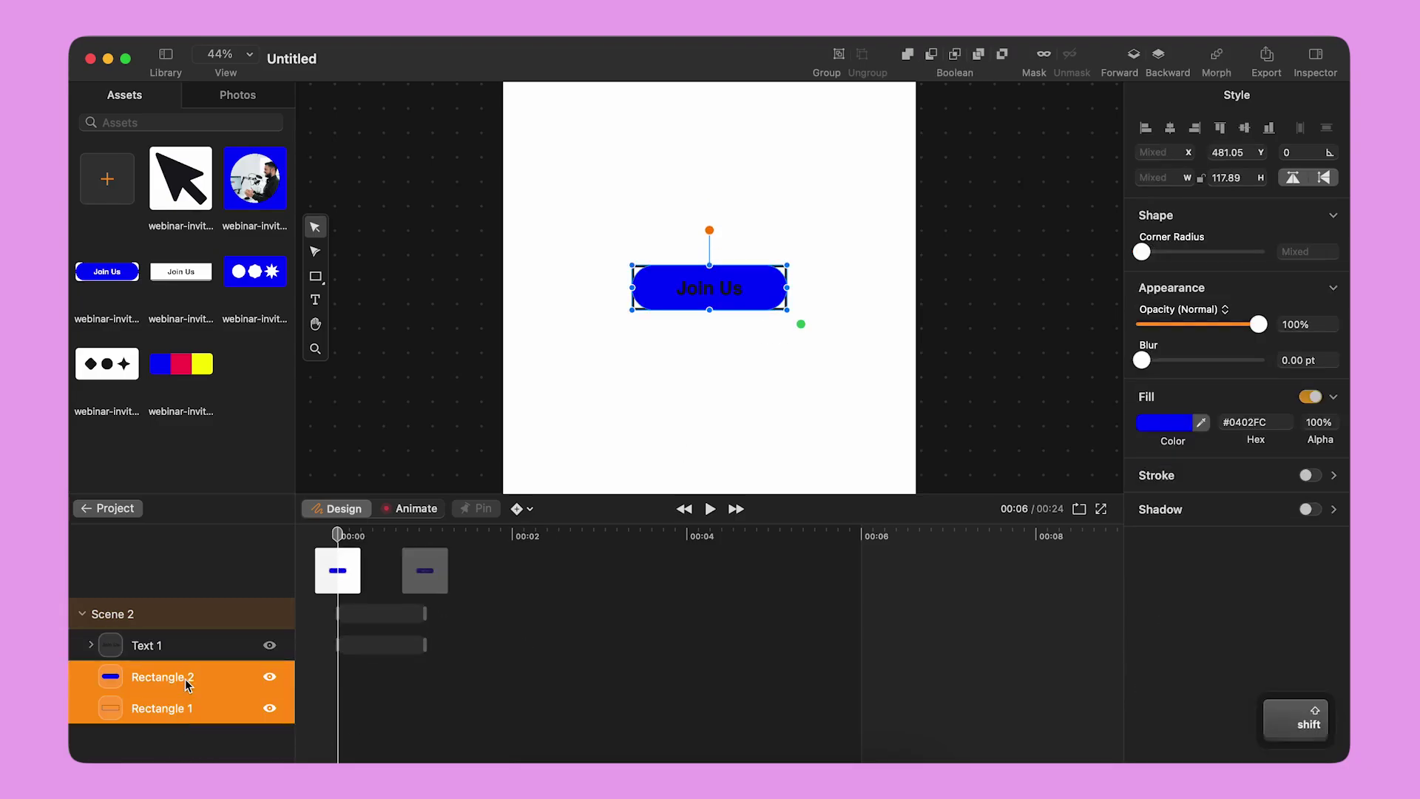
key("m")
left_click(711, 508)
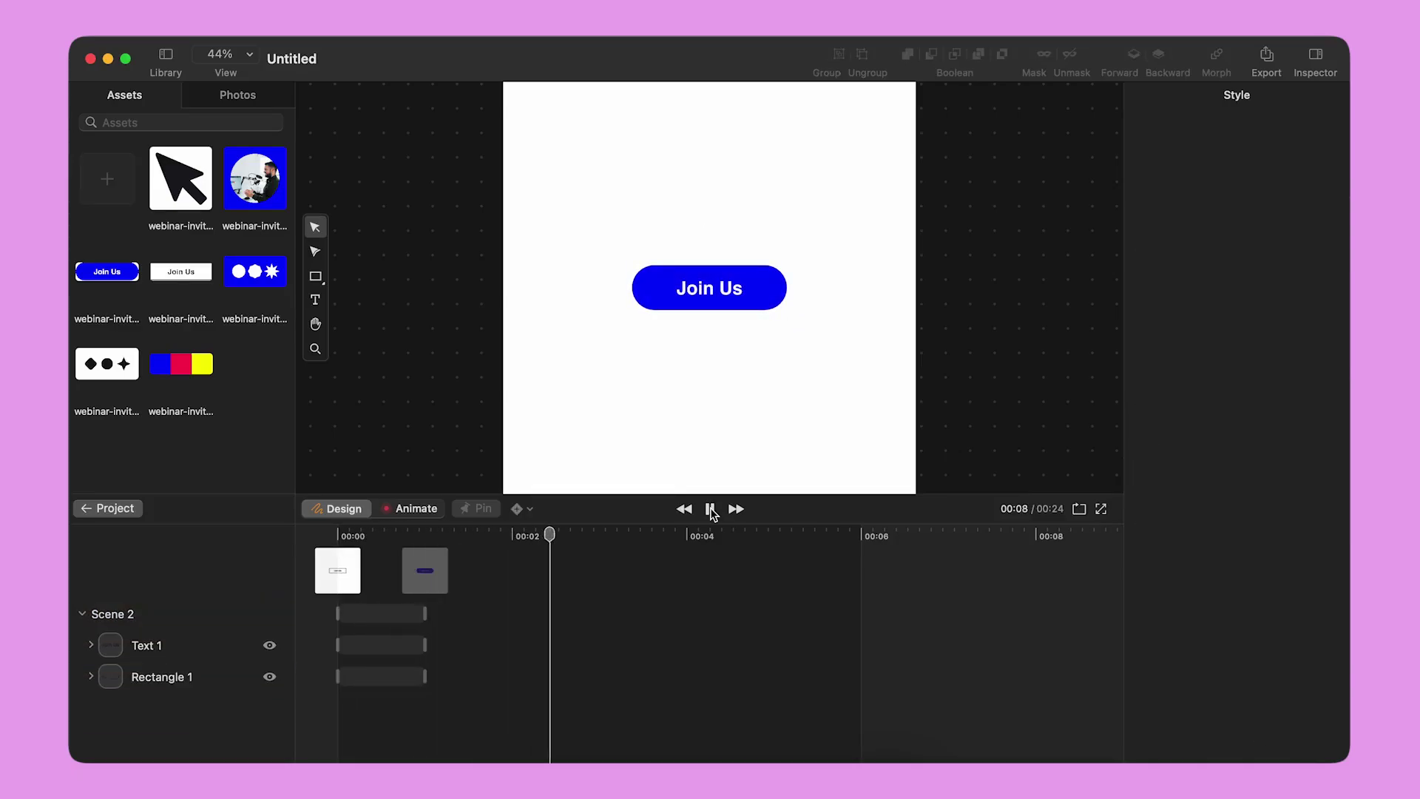
left_click(710, 509)
scroll(577, 619, "up", 3)
left_click(727, 539)
Paste Text 1's Text Color keyframes at 00:03 and 00:04
left_click(410, 509)
left_click(90, 645)
left_click(355, 676)
key("super+v")
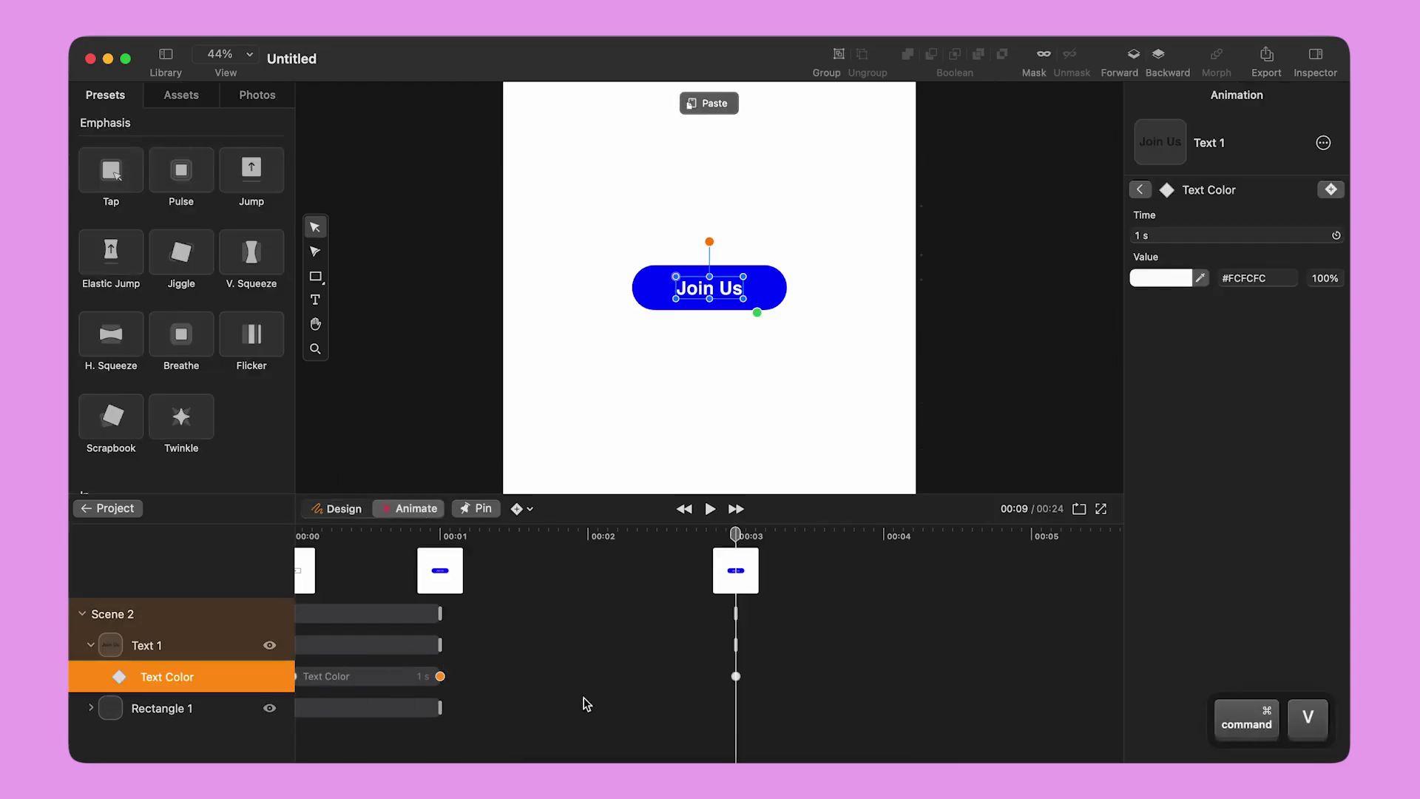
left_click_drag(772, 522, 917, 560)
left_click(166, 676)
key("super+v")
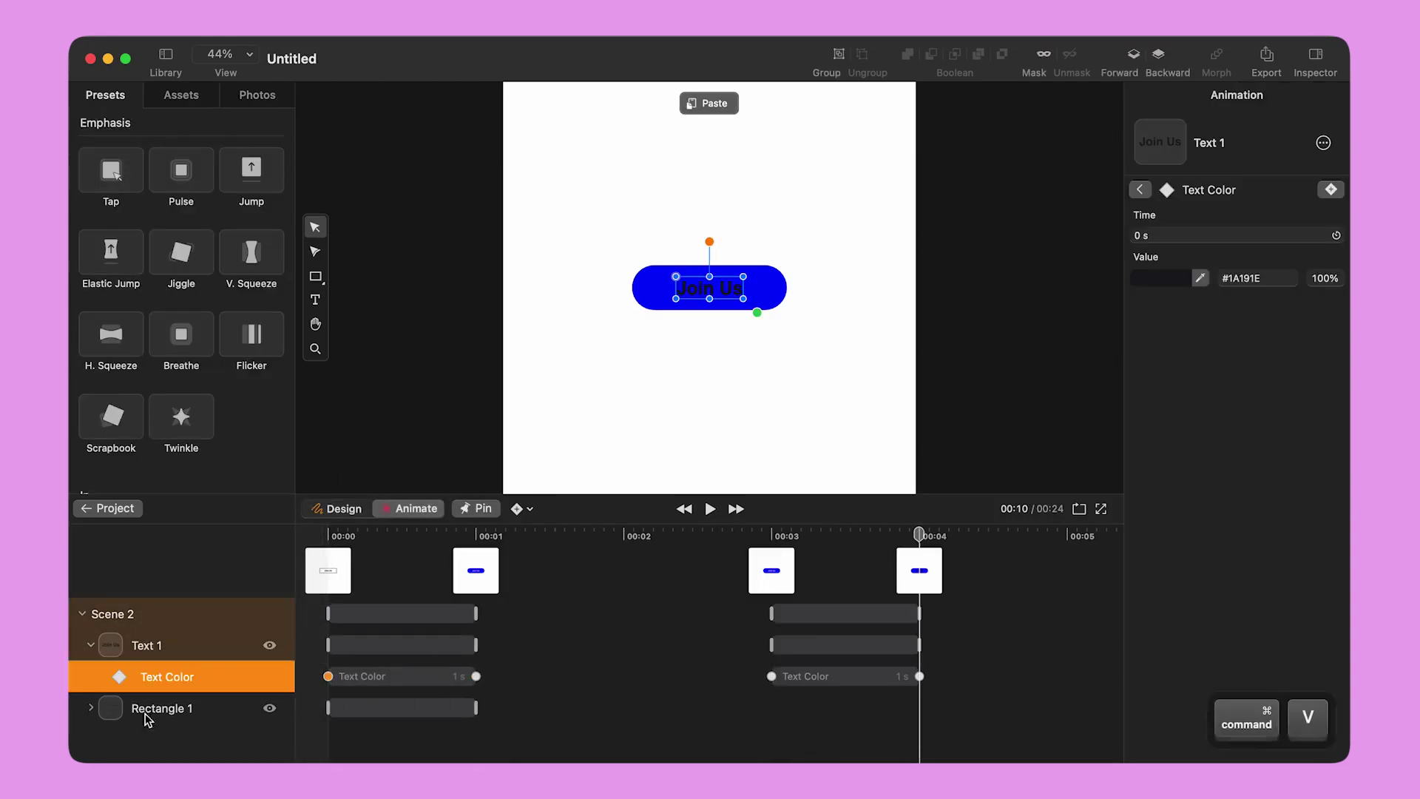
Paste the rectangle's fill, stroke and path keyframes at 3 and 4 seconds, then preview
left_click(91, 707)
left_click(776, 536)
left_click_drag(472, 766, 642, 704)
key("super+v")
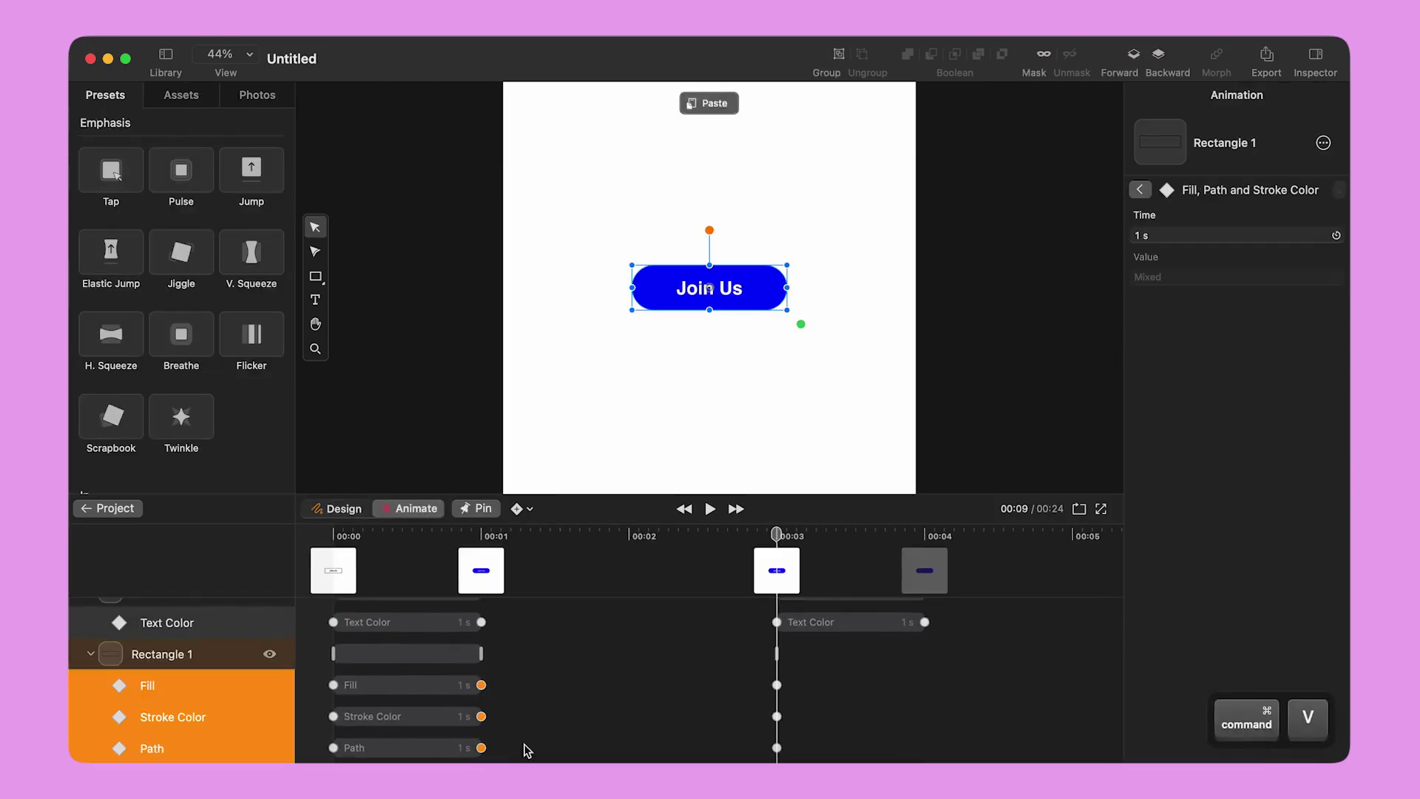
left_click(924, 575)
left_click_drag(365, 675, 339, 755)
key("super+v")
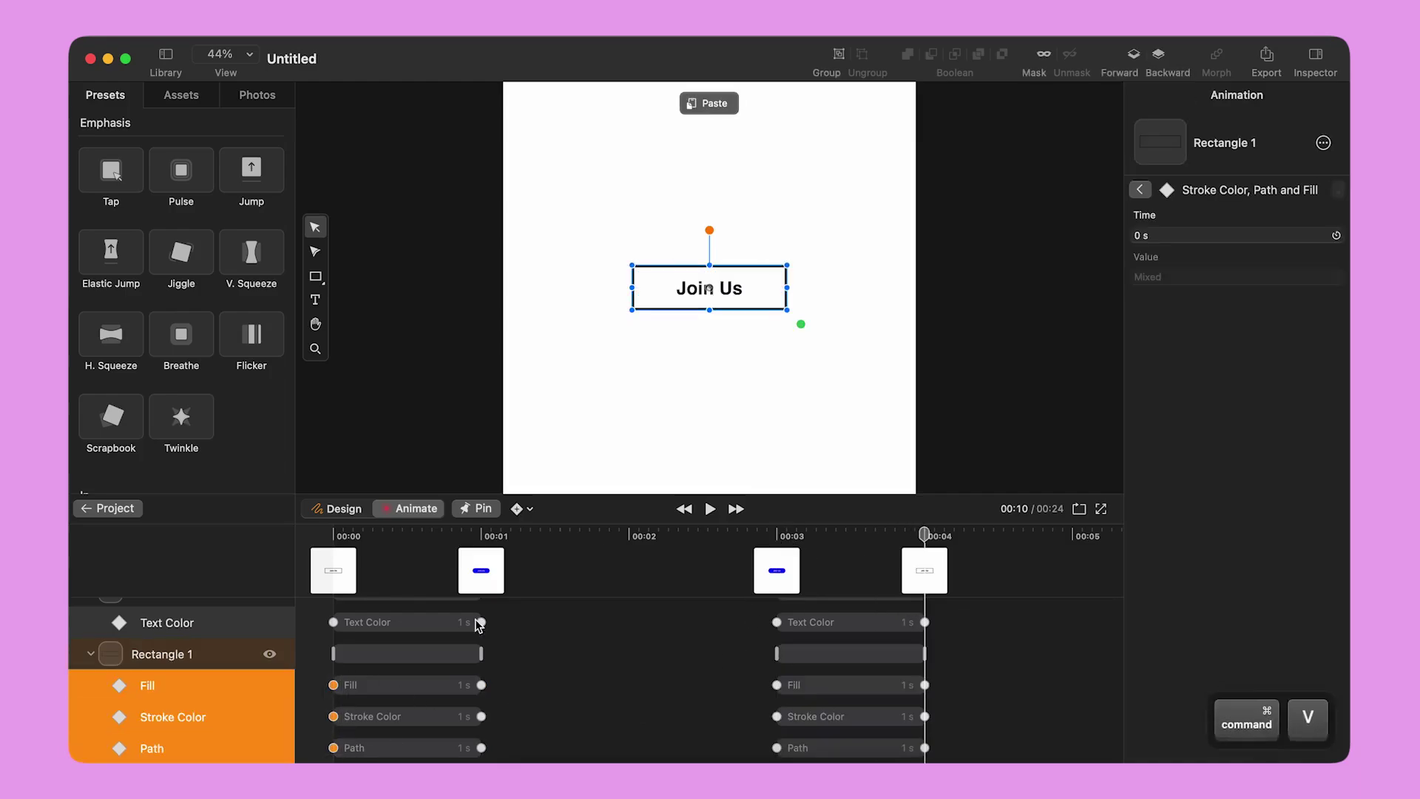
left_click(683, 508)
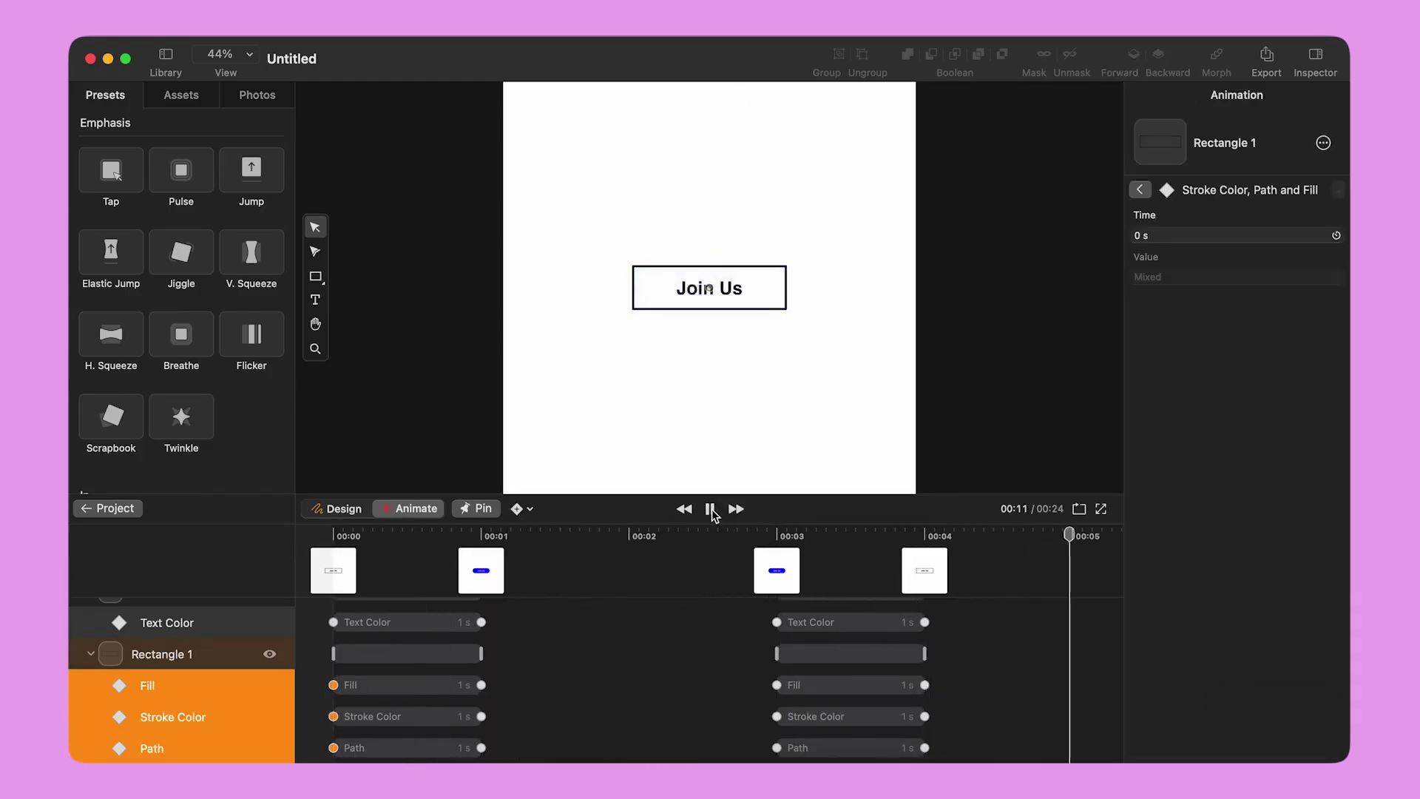
Copy Scene 4's white circle (Shape 1), then open Scene 1's Business Webinar layout
left_click(455, 574)
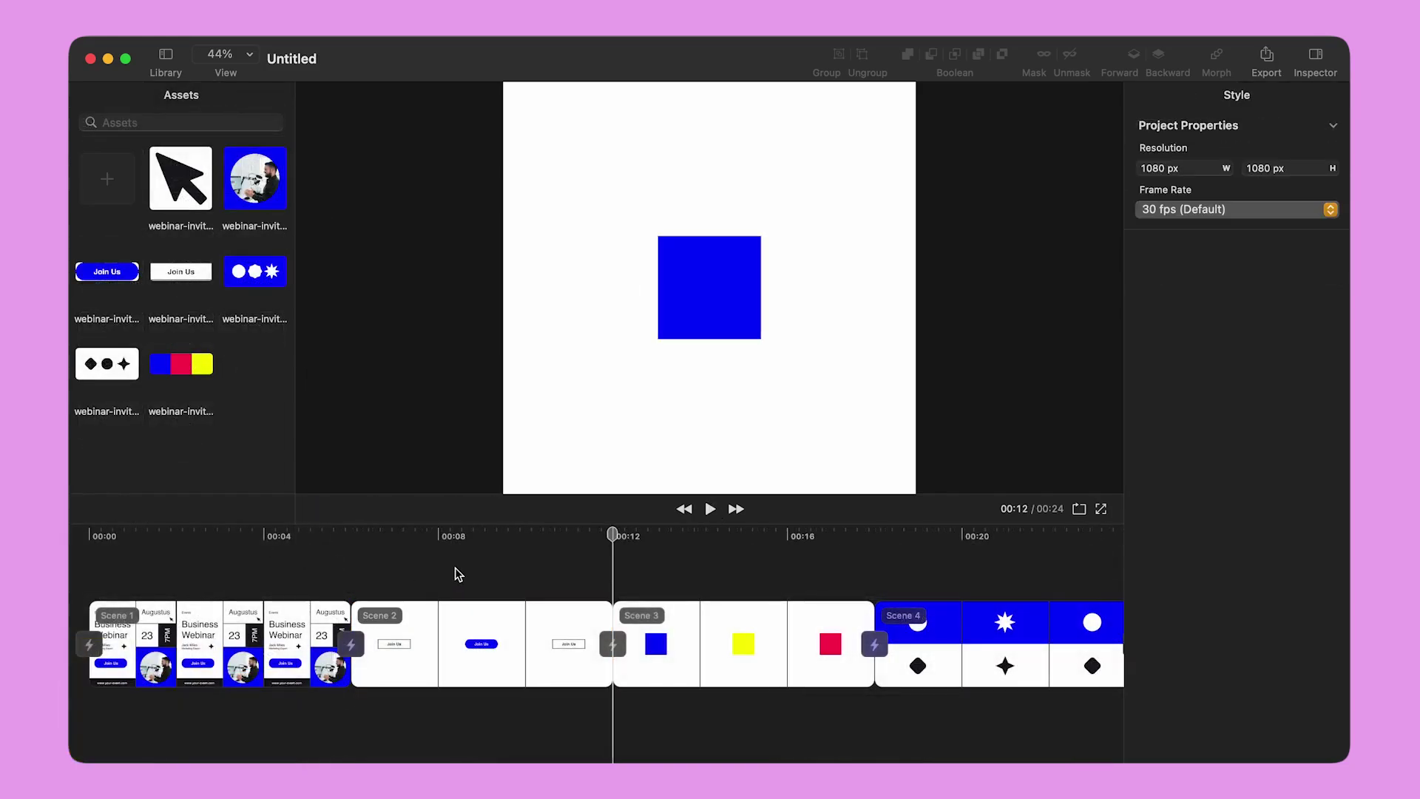
double_click(935, 661)
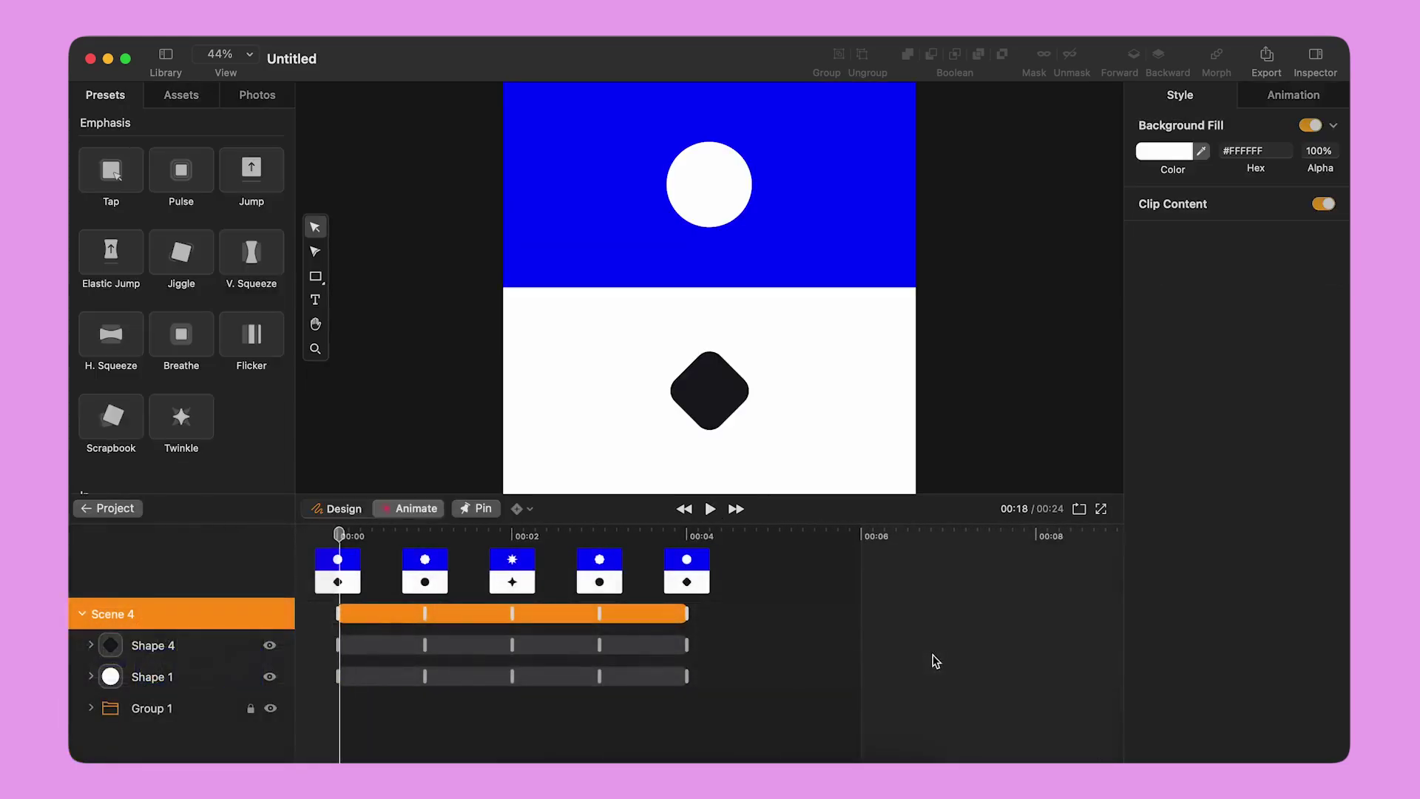
left_click(186, 678)
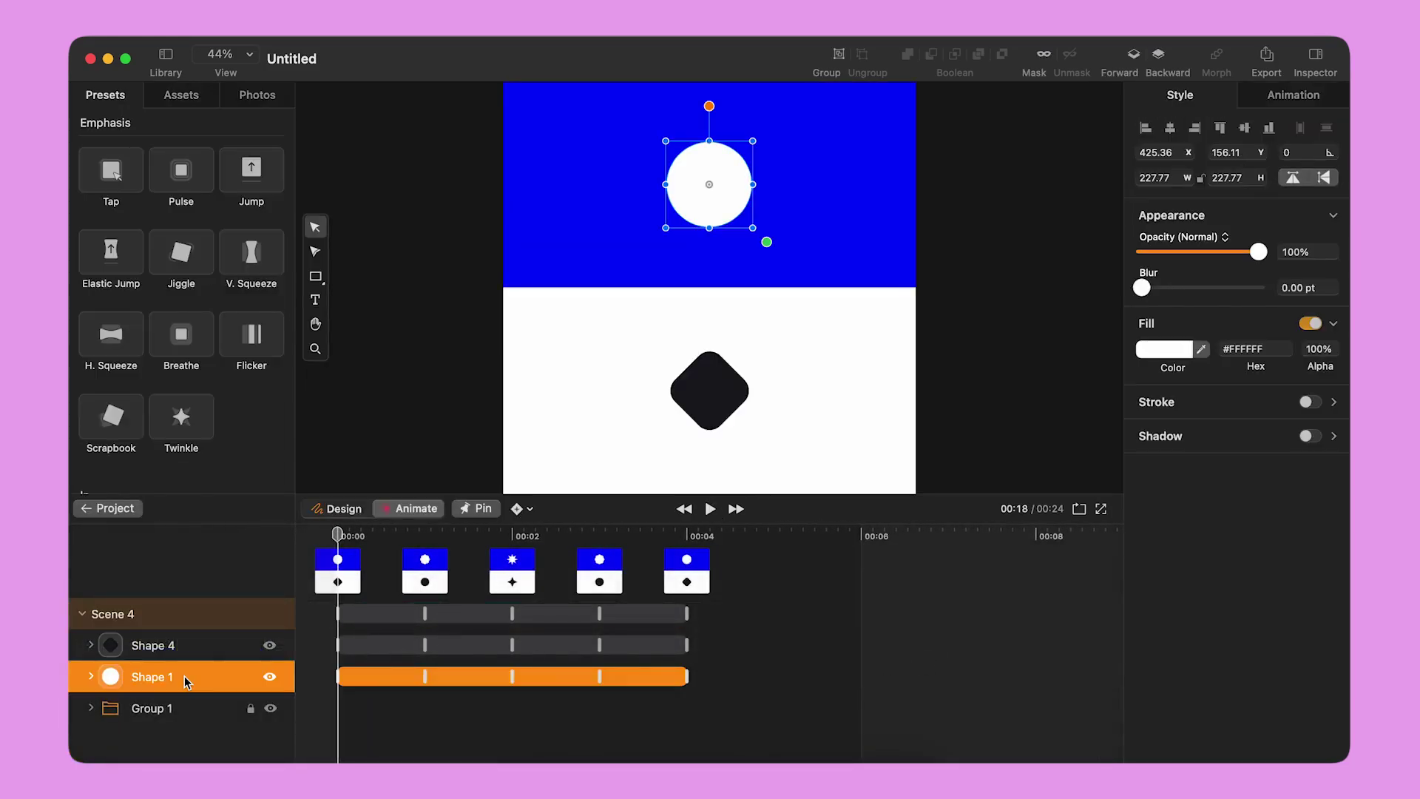
left_click(111, 509)
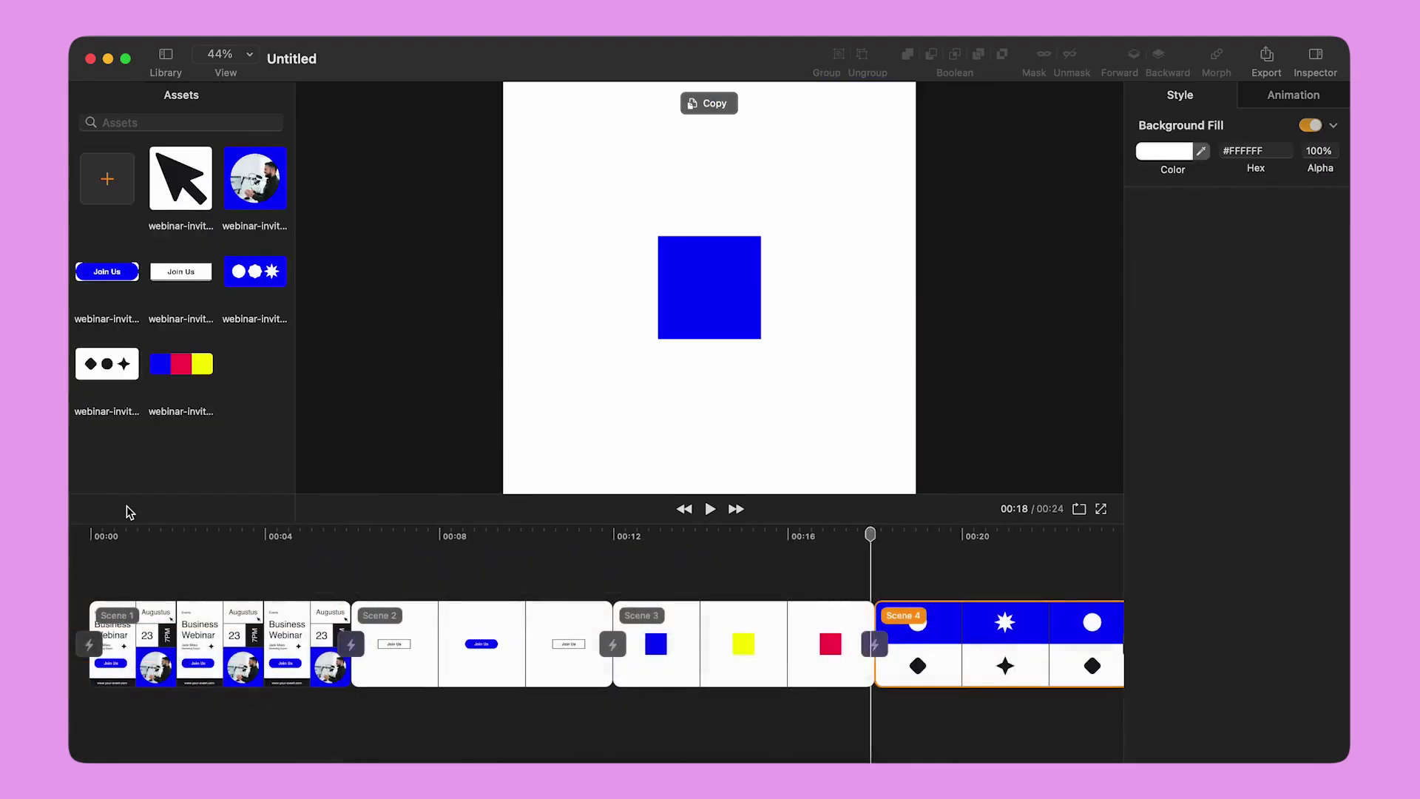
double_click(199, 673)
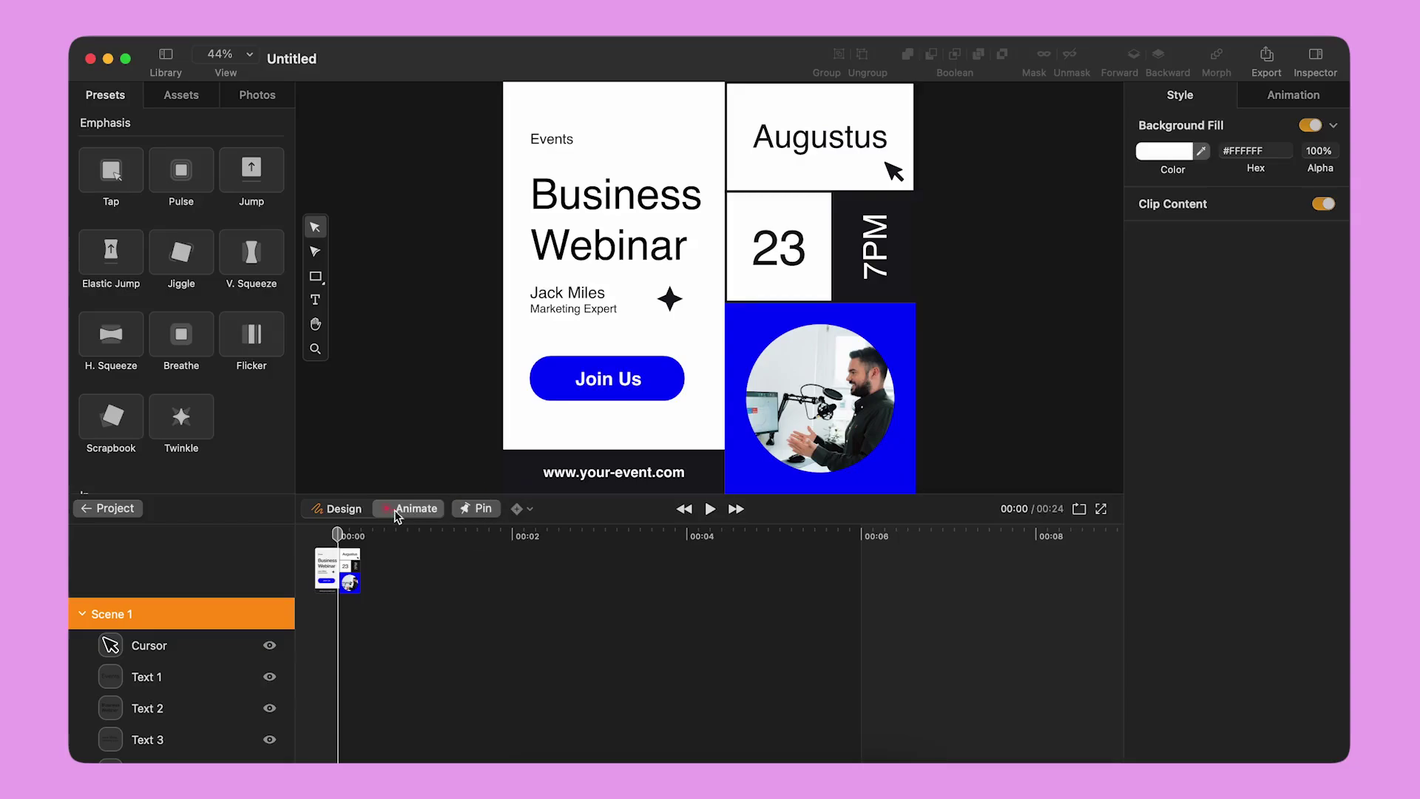
In Design mode, paste the white circle at 388 size over the speaker photo
left_click(344, 508)
key("super+v")
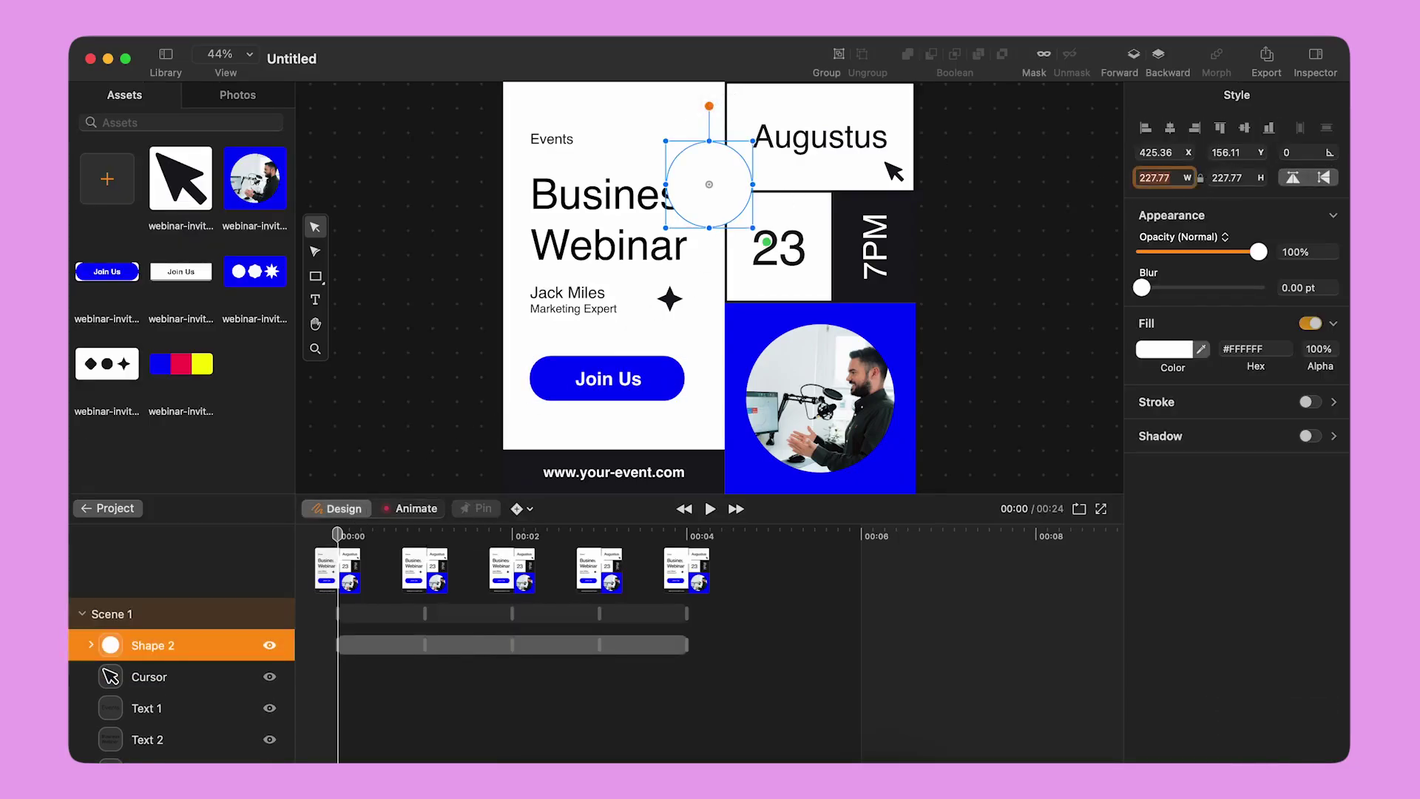
type("88")
key("Return")
left_click_drag(733, 261, 839, 456)
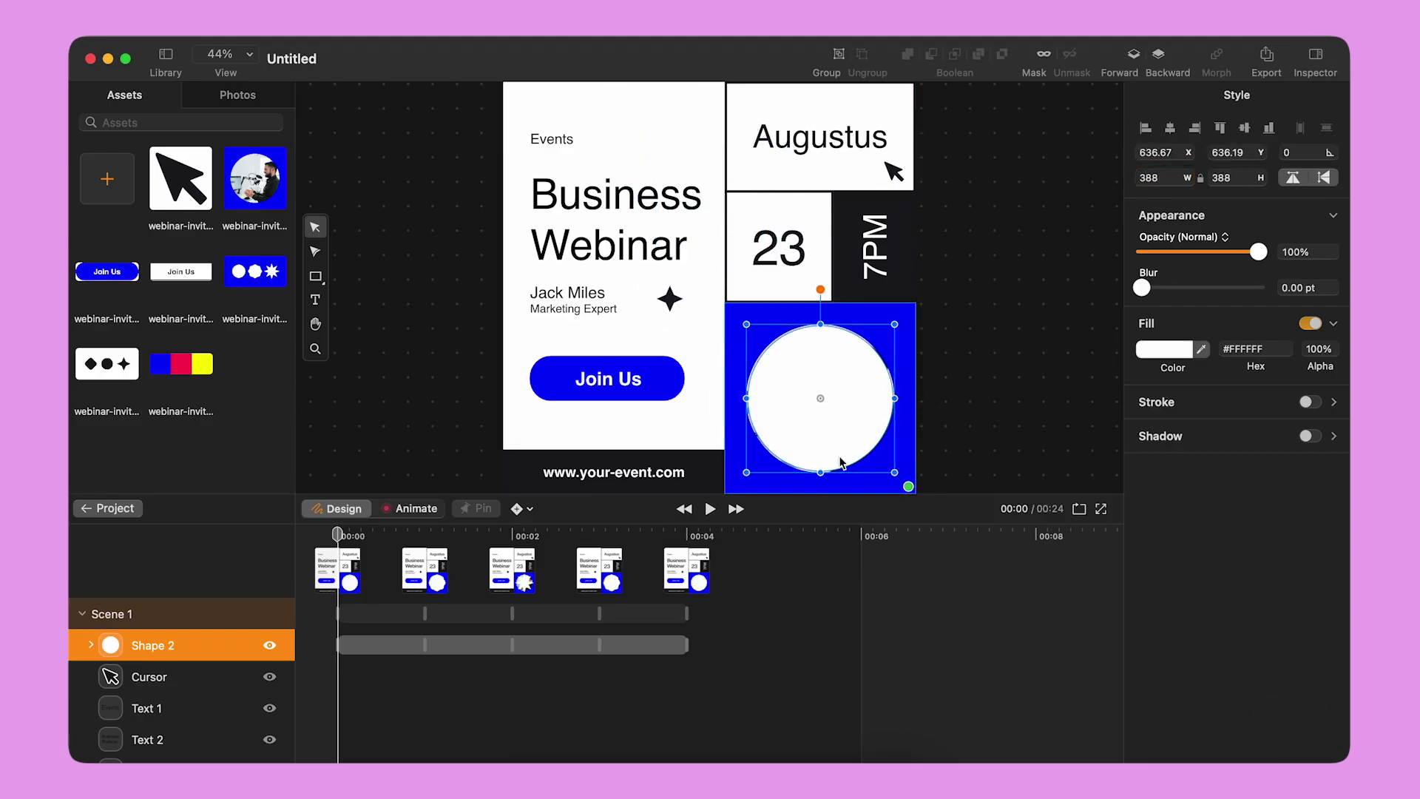
scroll(219, 671, "down", 5)
scroll(219, 671, "down", 1)
Pull the photo out of its Image group and mask it with the circle
left_click(178, 686)
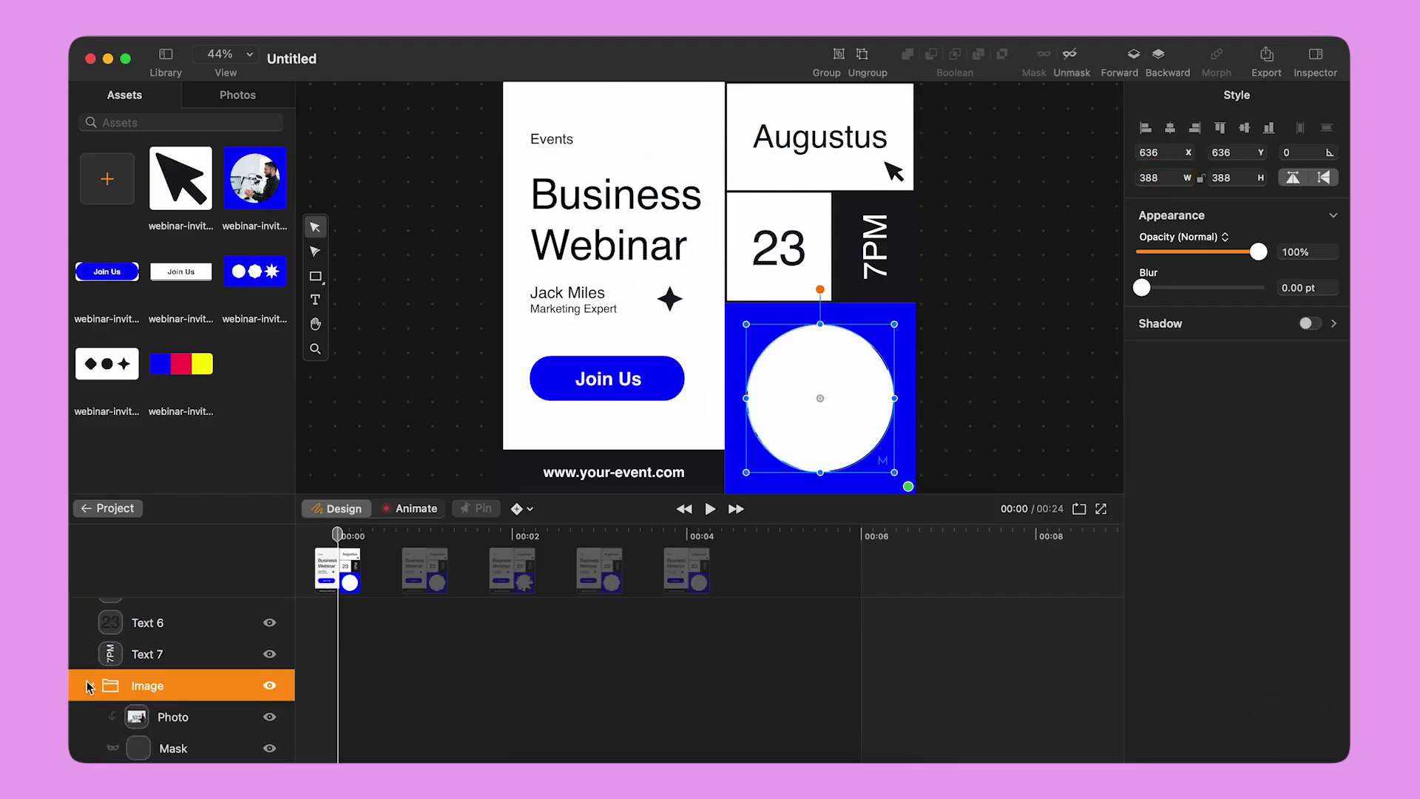
scroll(171, 703, "down", 1)
left_click_drag(171, 703, 167, 642)
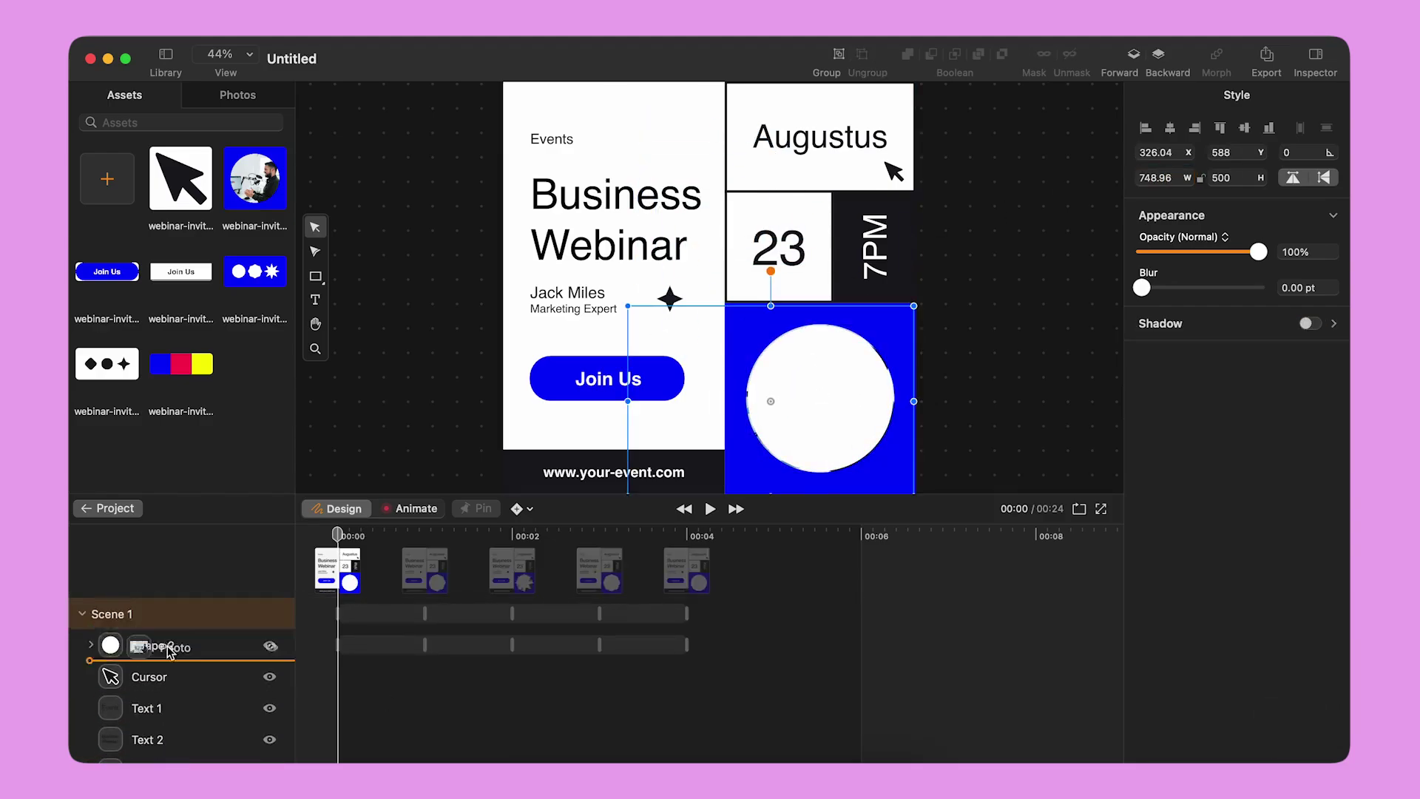
left_click(162, 674, "shift")
right_click(173, 653)
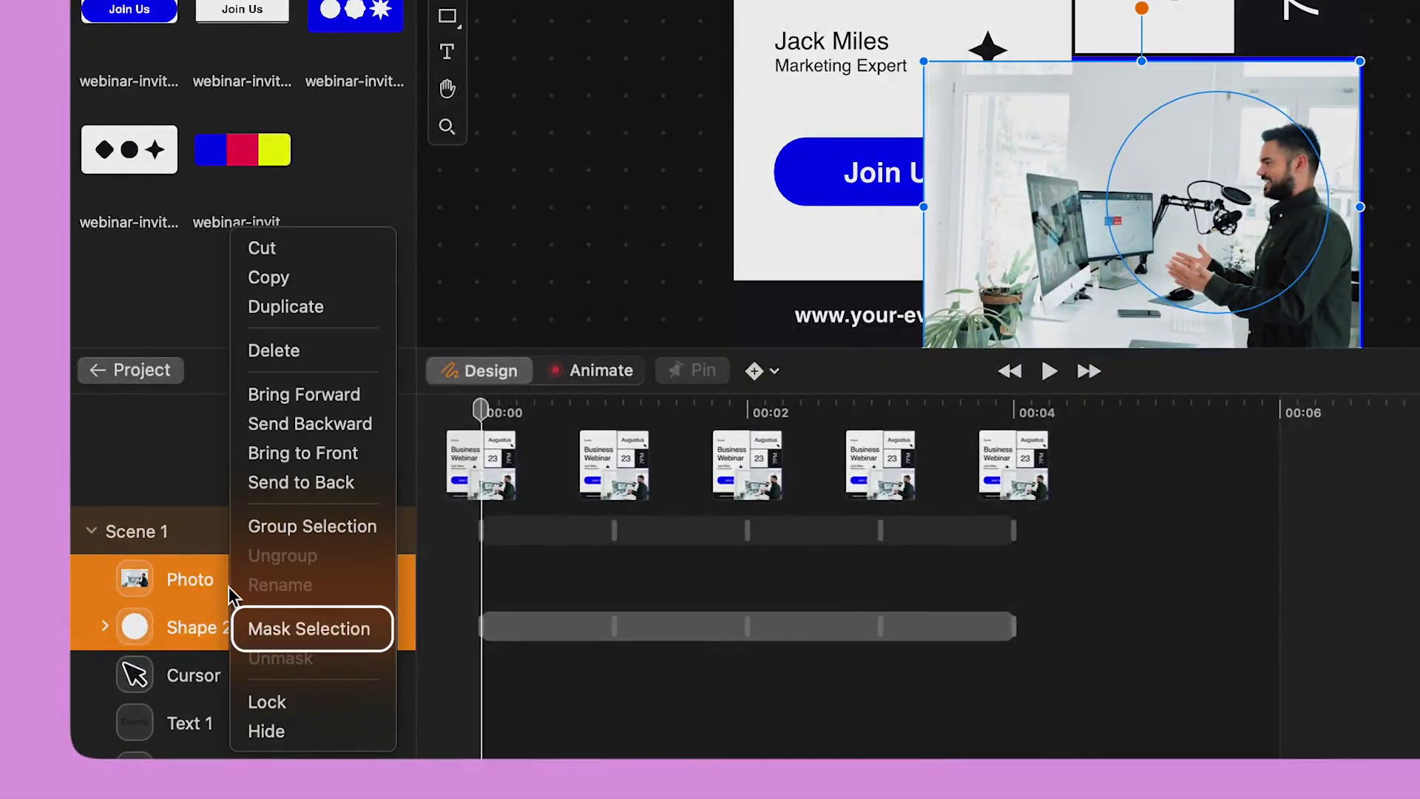
left_click(259, 623)
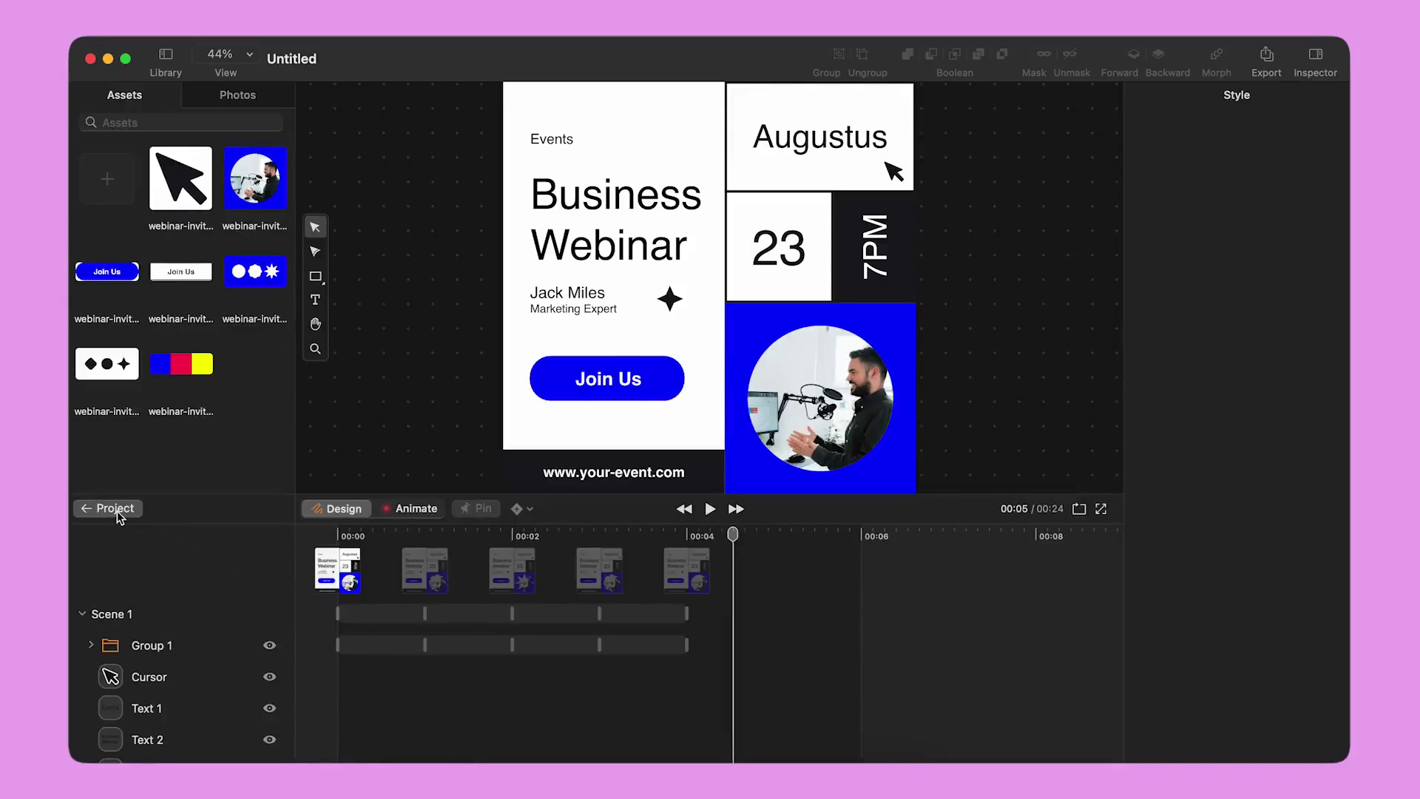
Copy the dark rounded diamond shape from Scene 4
left_click(112, 506)
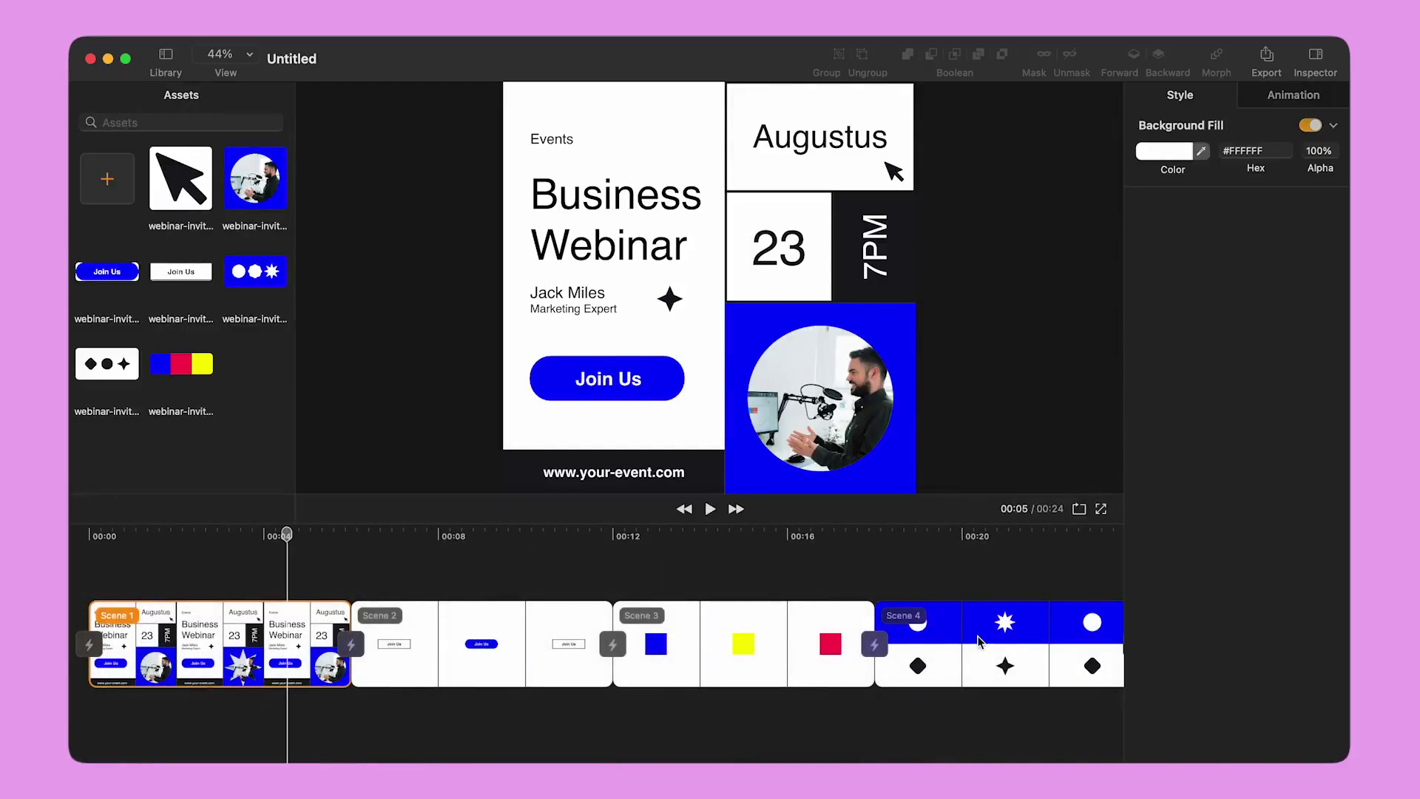
left_click(1023, 639)
double_click(1023, 640)
left_click(151, 640)
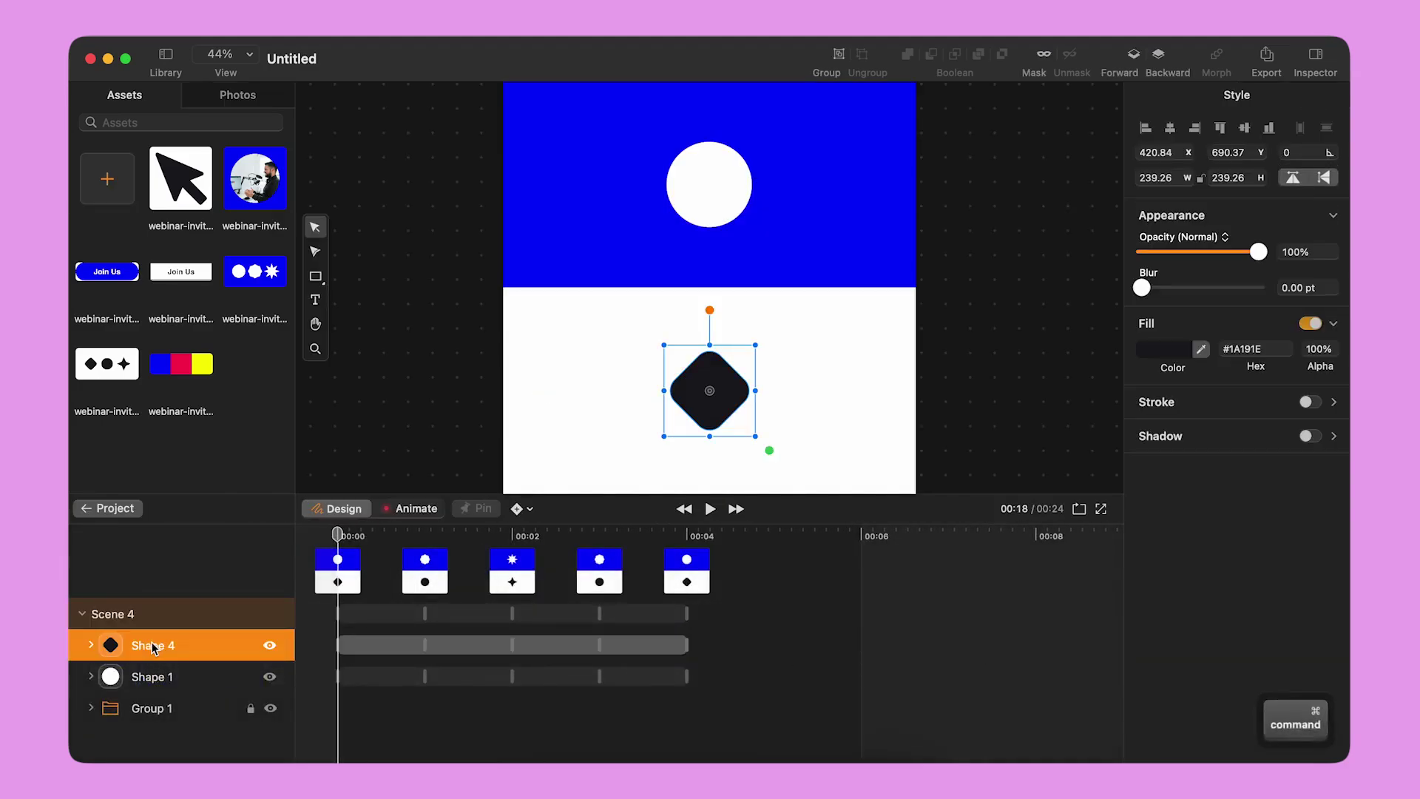
key("super+c")
Paste the diamond beside Scene 1's speaker name, delete the star, and play the scene
left_click(125, 508)
double_click(310, 628)
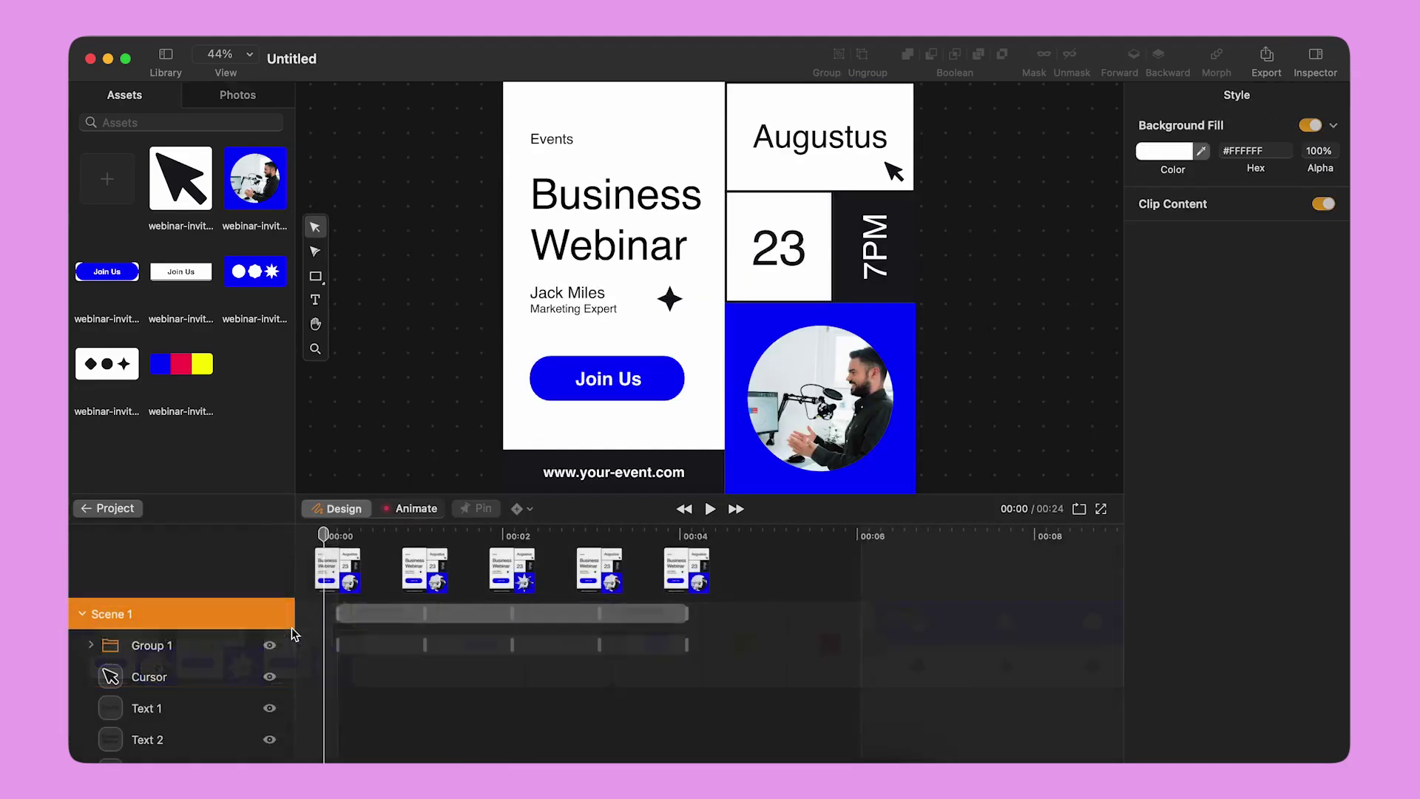
key("super+v")
mouse_move(704, 384)
left_mouse_down()
mouse_move(673, 300)
mouse_move(698, 298)
mouse_move(684, 297)
left_mouse_up()
scroll(677, 297, "up", 2)
scroll(677, 298, "up", 4)
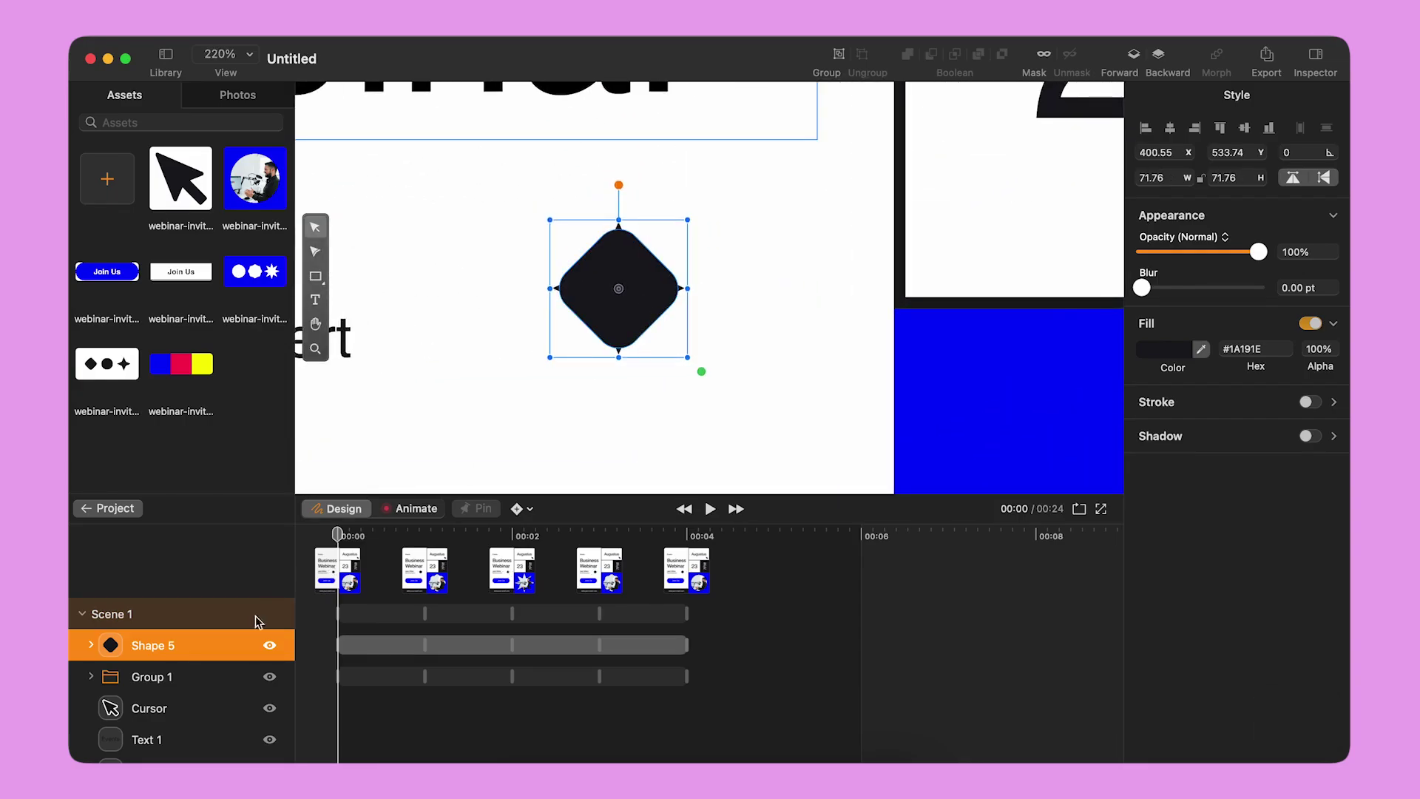
scroll(167, 666, "down", 3)
left_click(163, 711)
key("super+1")
left_click(709, 509)
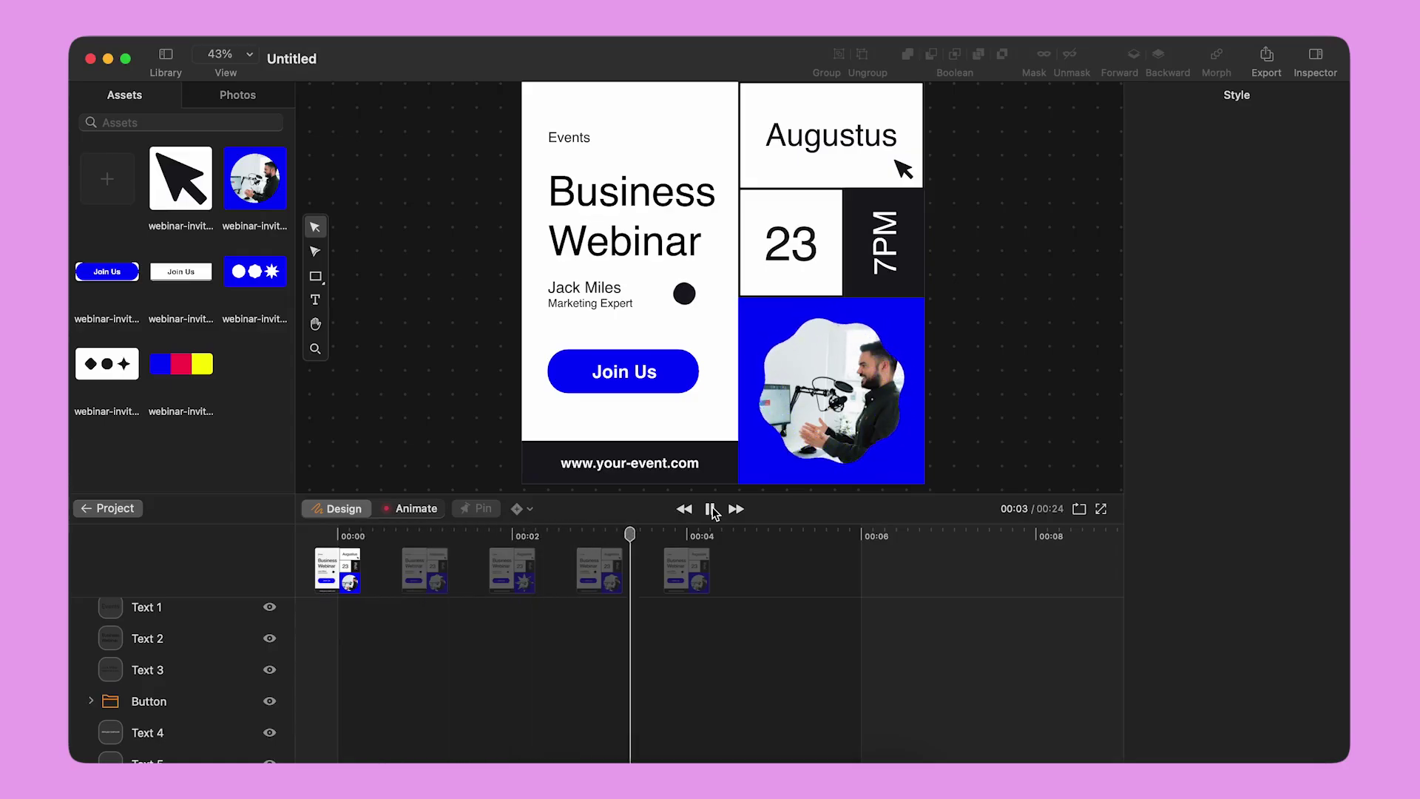
Copy Scene 3's colour-stepping square and paste it into Scene 1
left_click(126, 508)
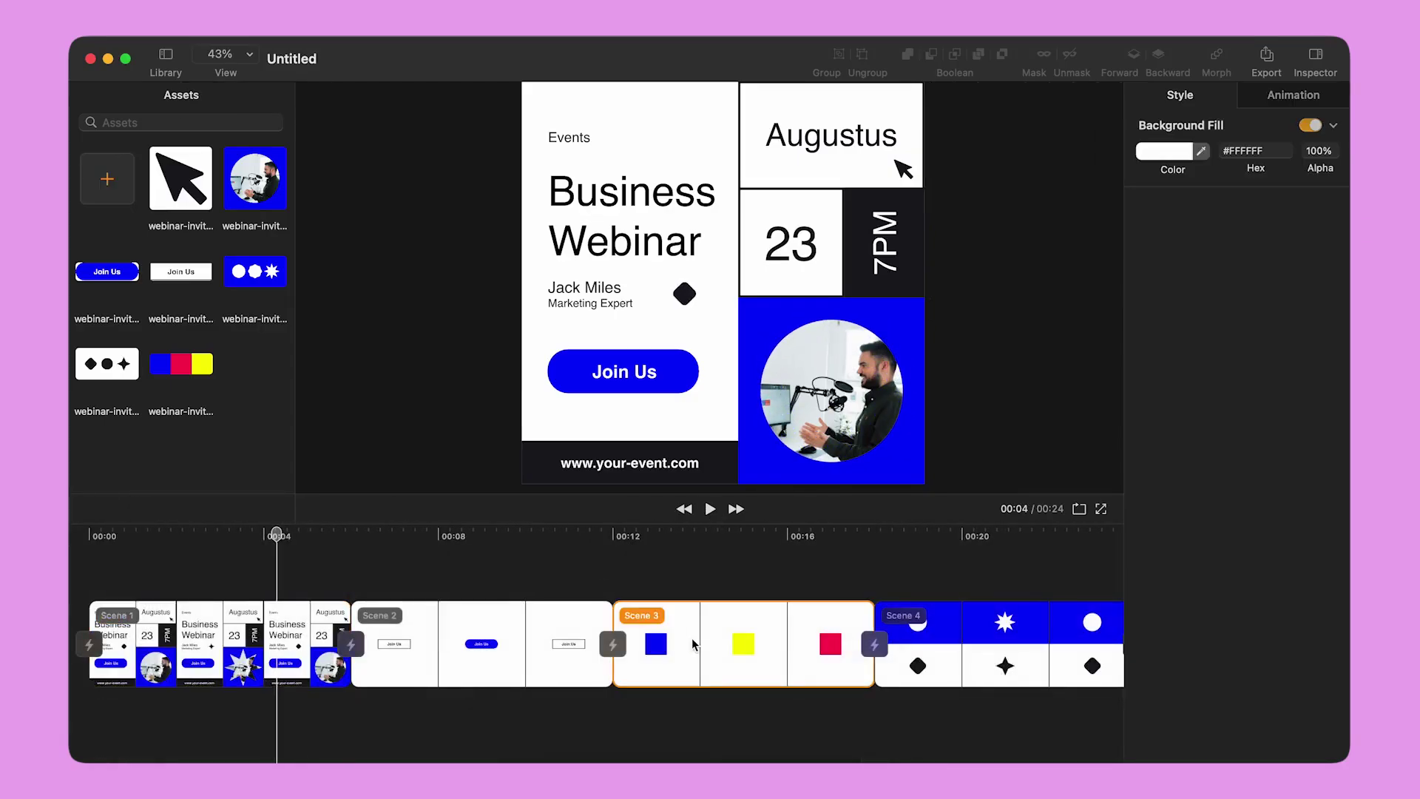
key("super+c")
left_click(126, 508)
double_click(504, 659)
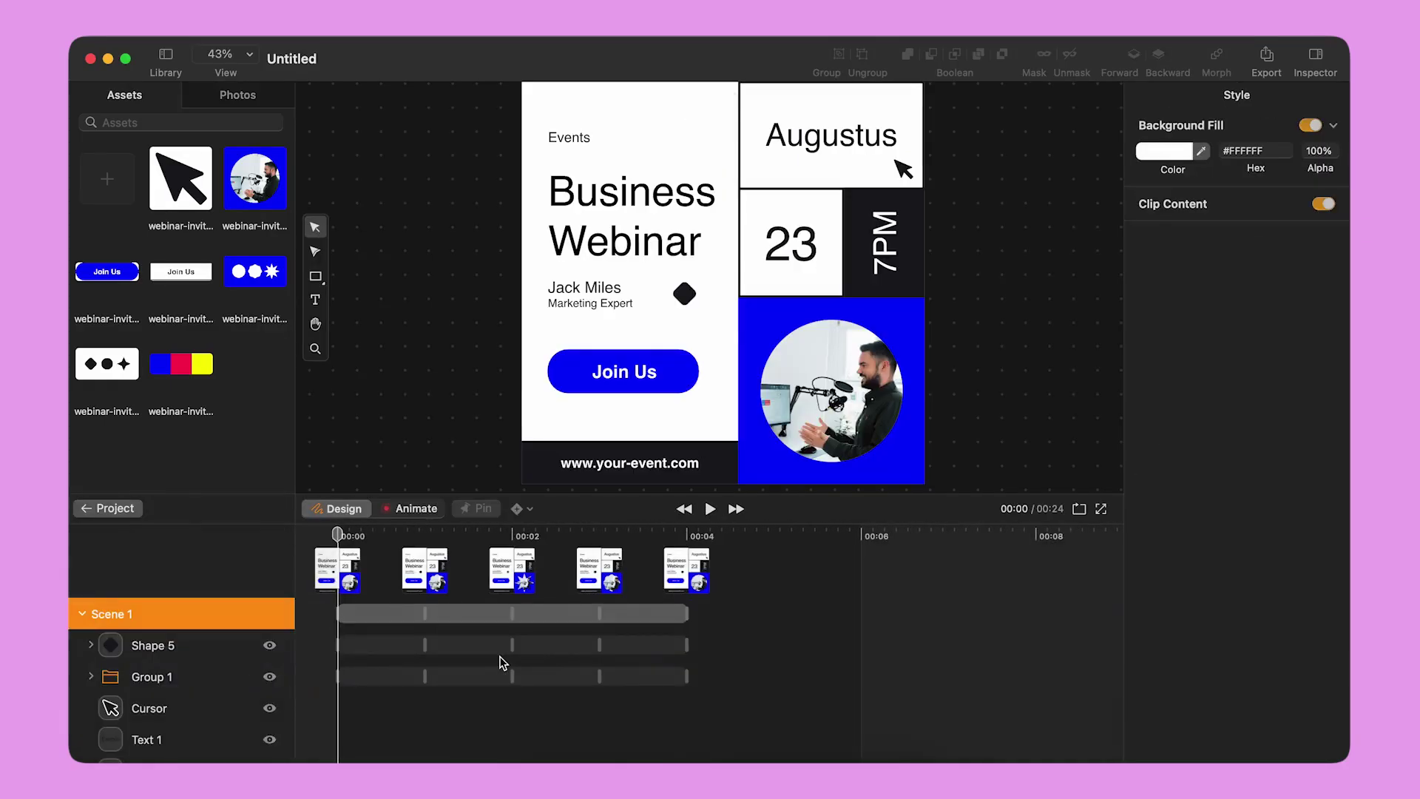
key("super+v")
Size the square to 500, position it at X/Y 580, and send it to the back
left_click(1160, 179)
type("500")
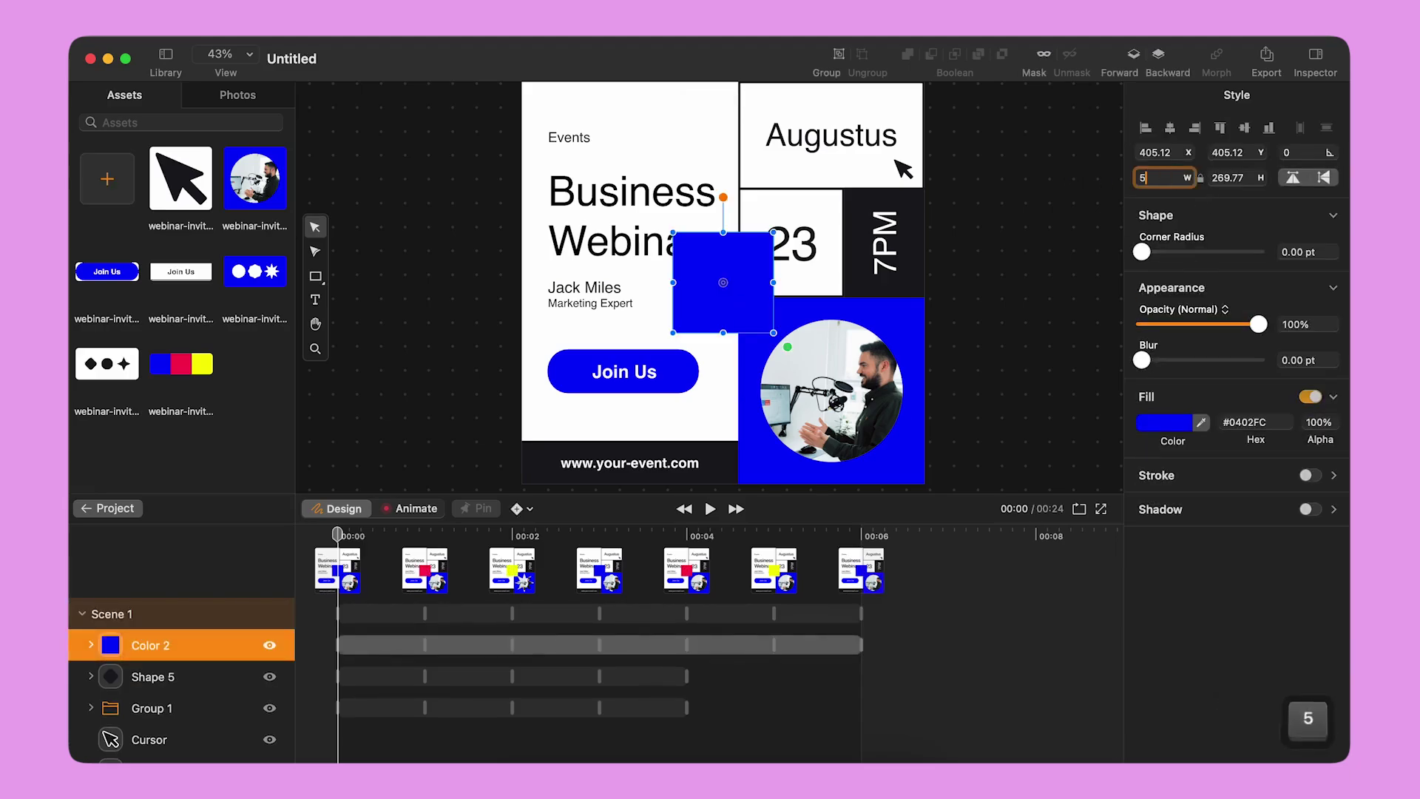
key("Return")
left_click(1267, 128)
left_click(1195, 129)
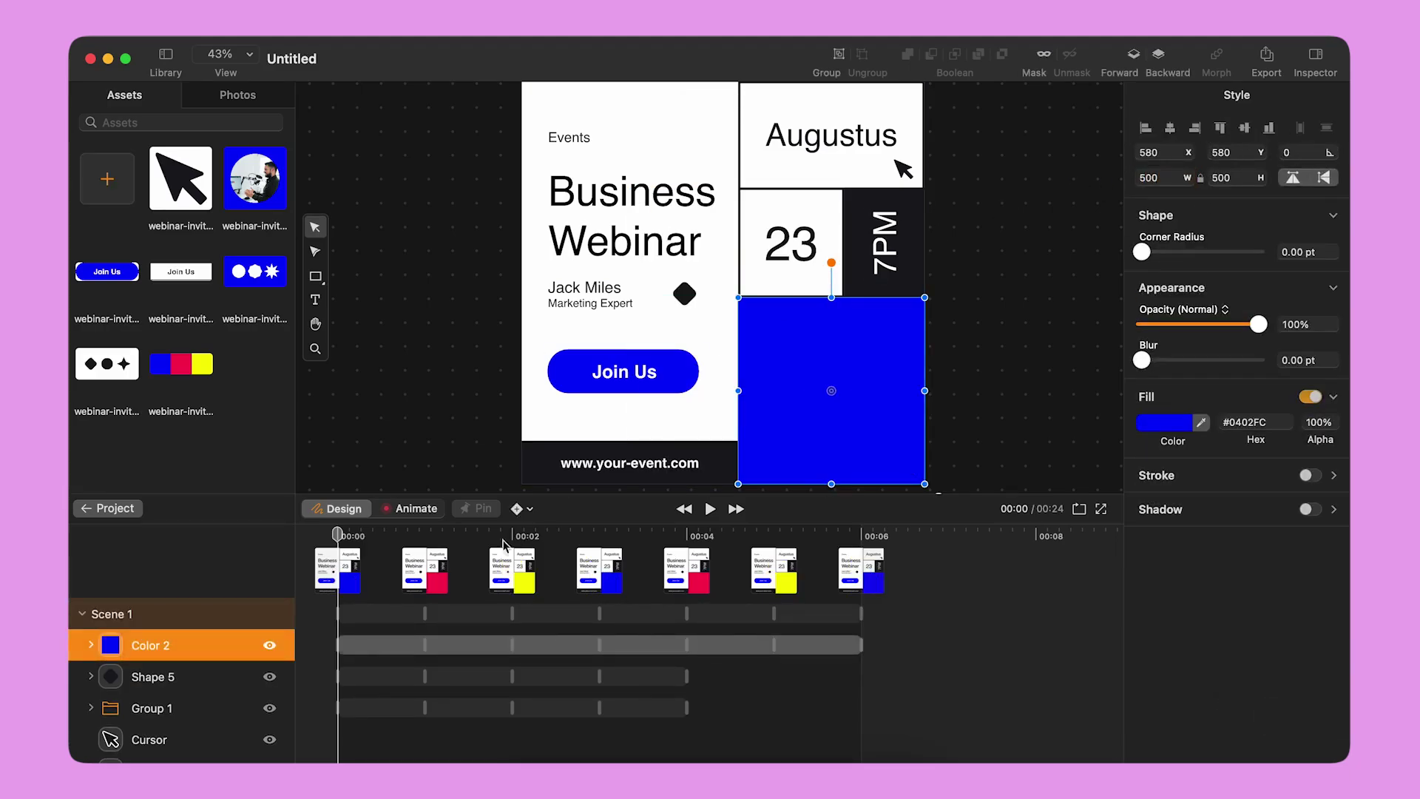
right_click(216, 645)
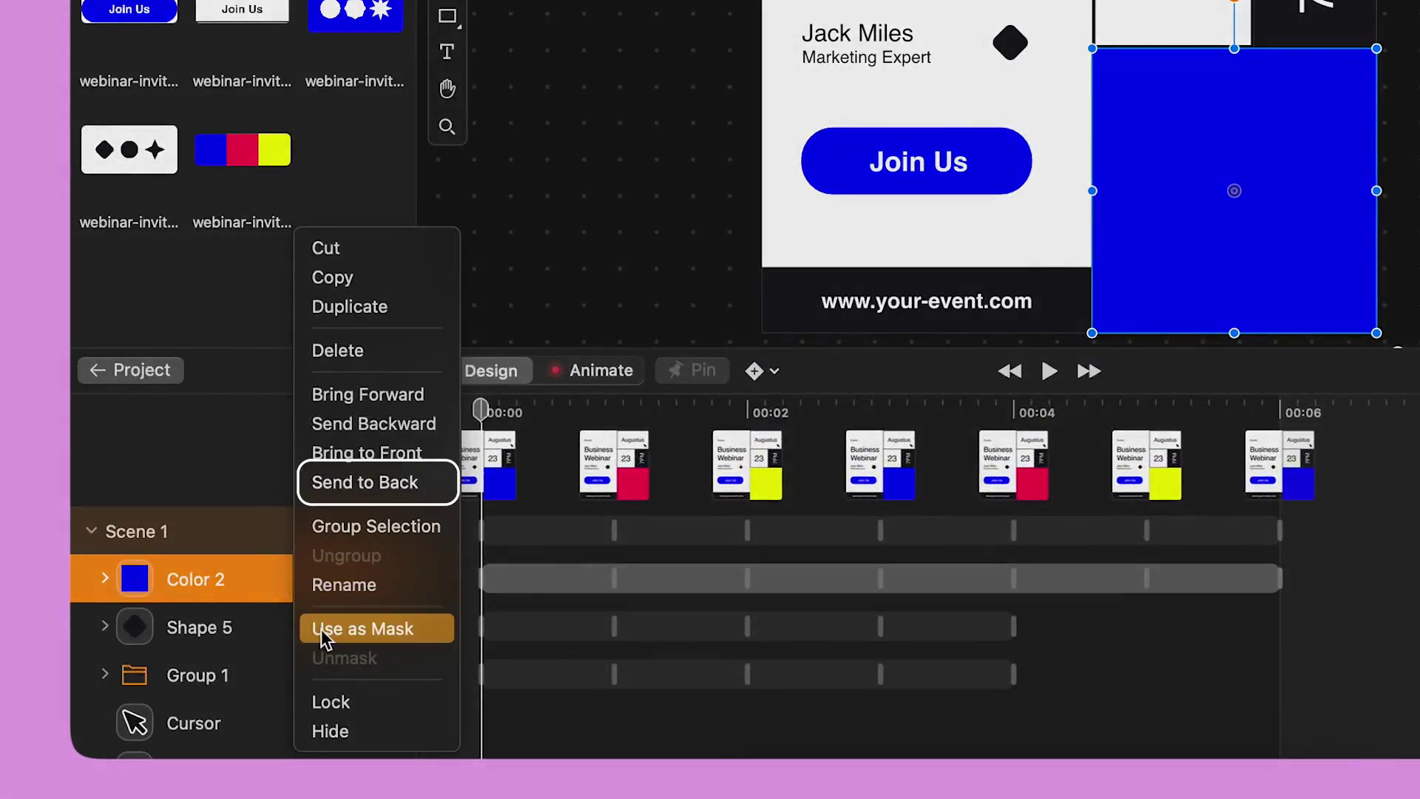
left_click(387, 481)
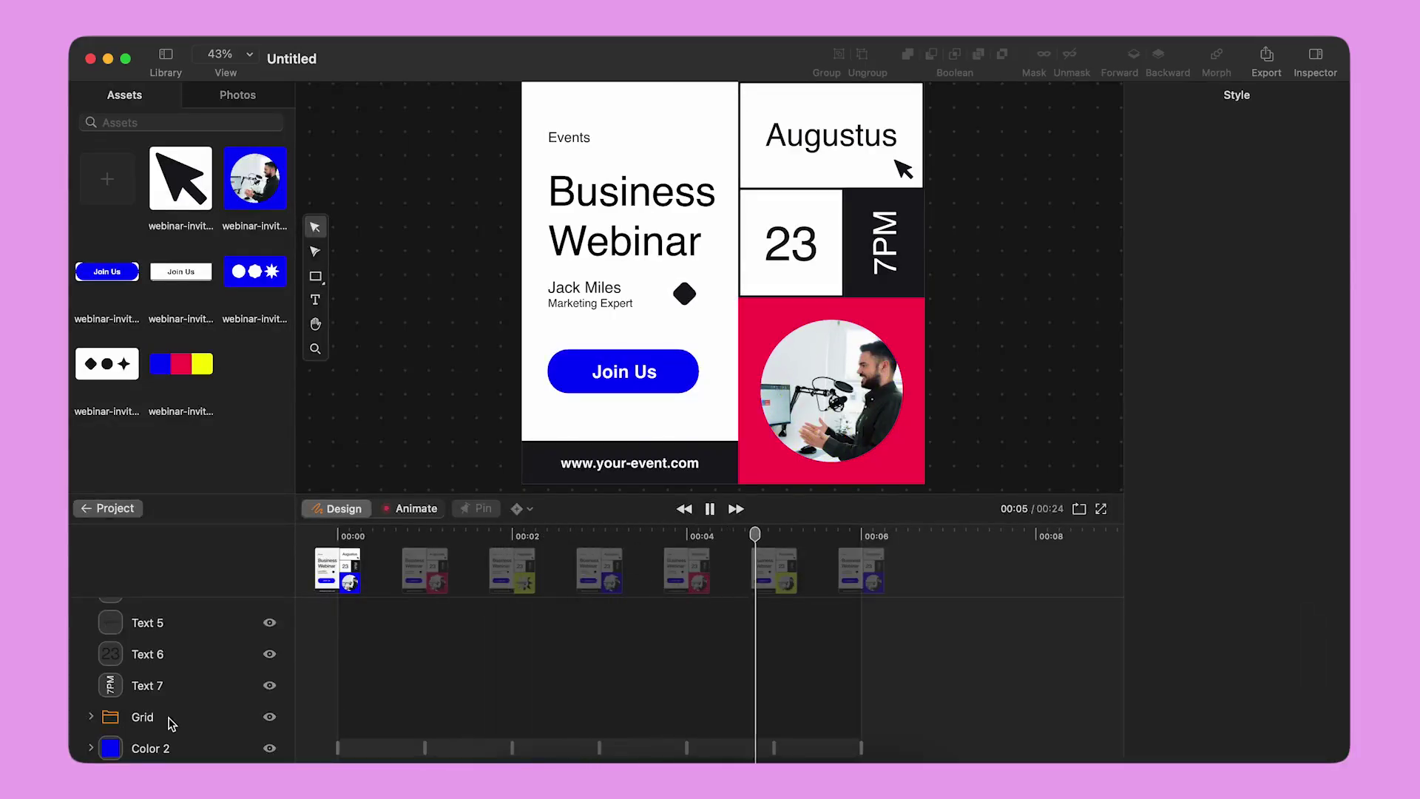
Copy the Join Us button group (Group 1) from Scene 2
left_click(107, 508)
double_click(478, 643)
left_click(194, 659)
key("super+c")
left_click(112, 507)
Paste the Join Us group over Scene 1's blue button and play the scene
double_click(271, 643)
key("super+v")
left_click_drag(743, 288, 645, 378)
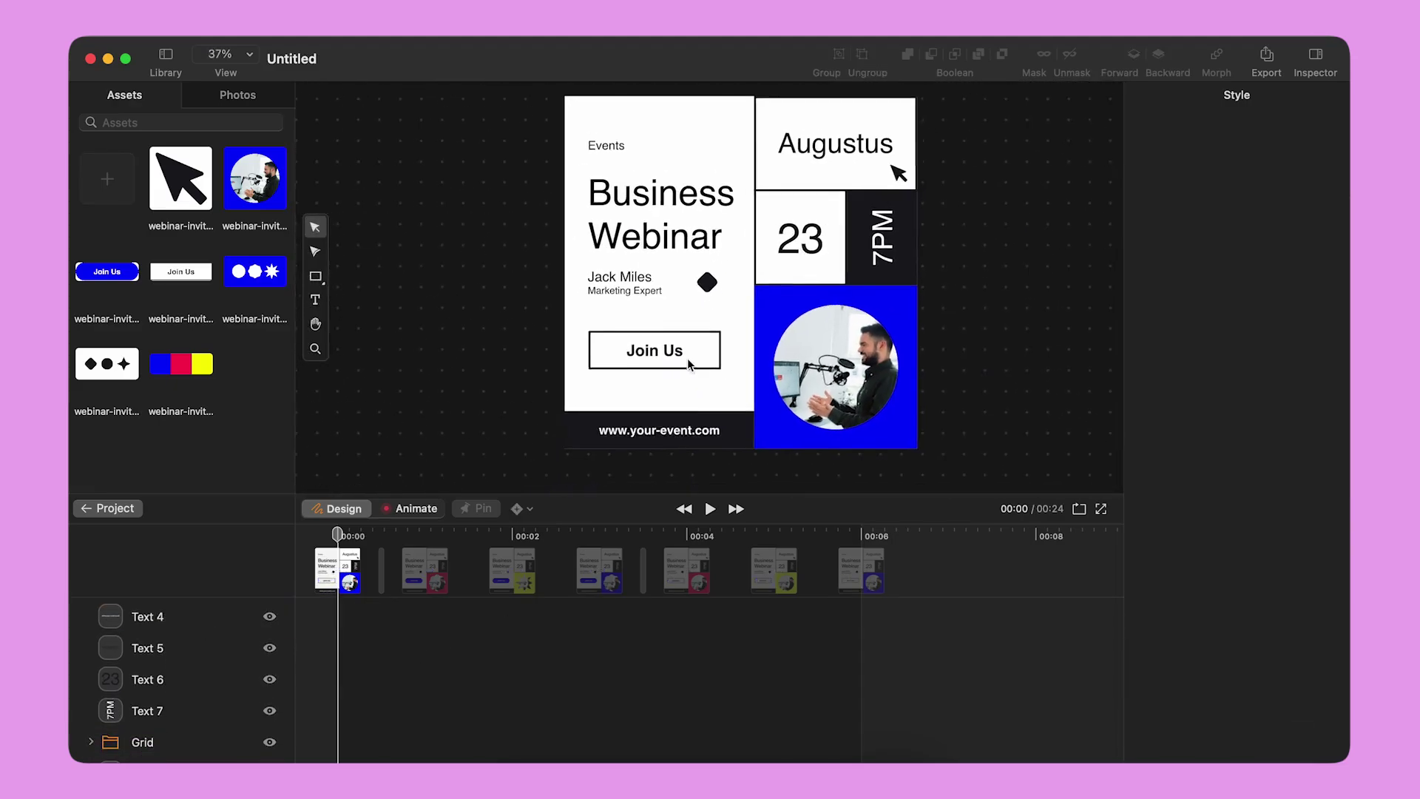
left_click(710, 510)
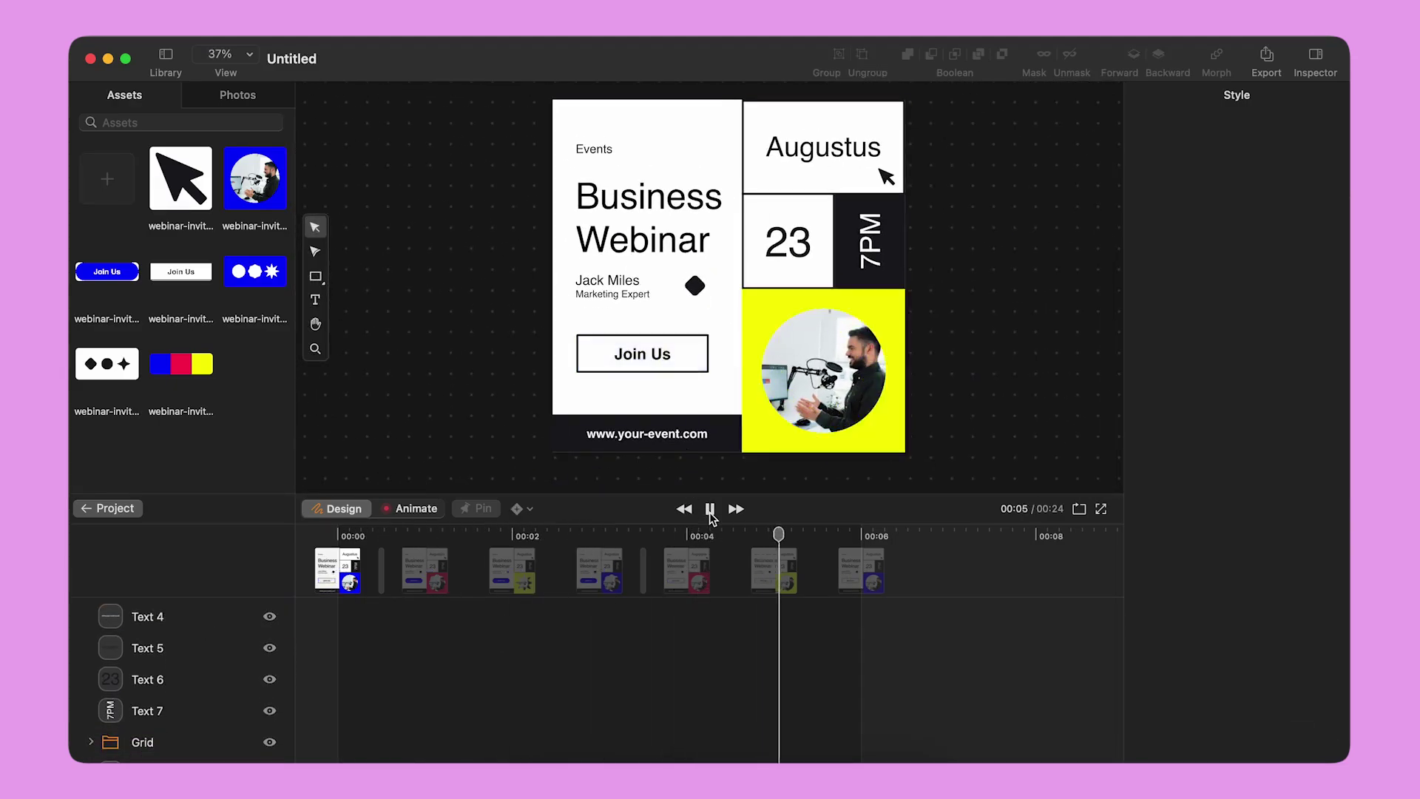
In Animate mode, play Scene 1 to check when the cursor reaches the button
left_click(409, 508)
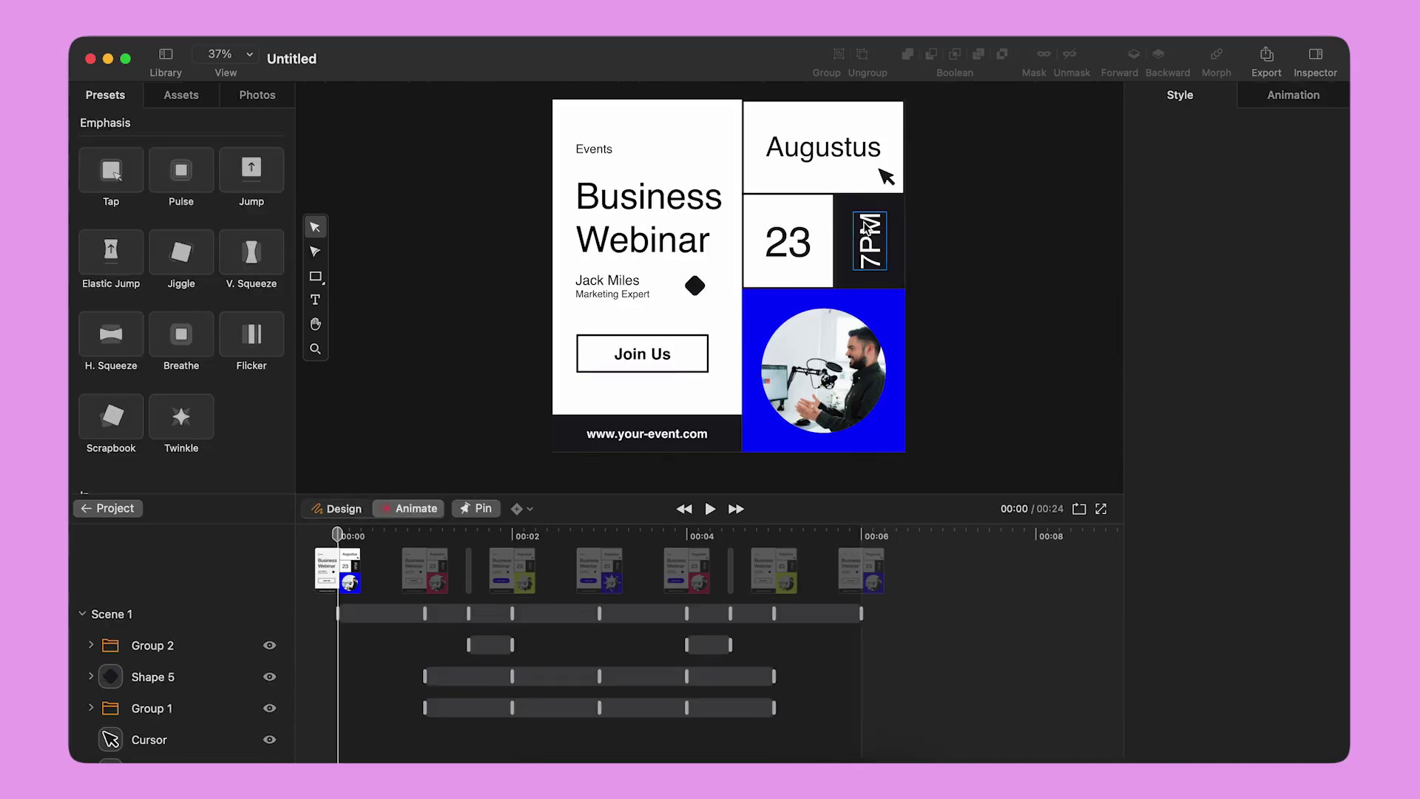
left_click(888, 178)
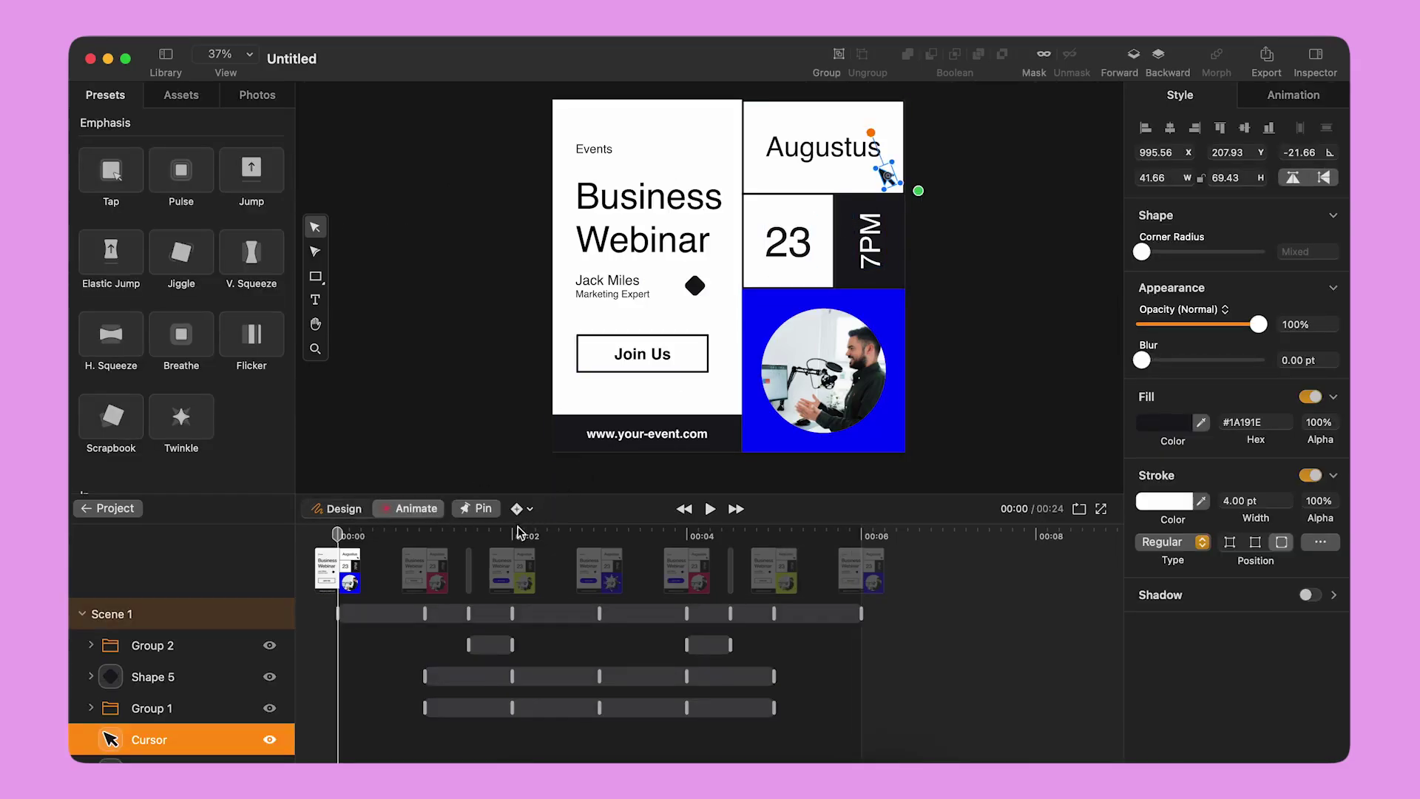
left_click_drag(484, 537, 512, 541)
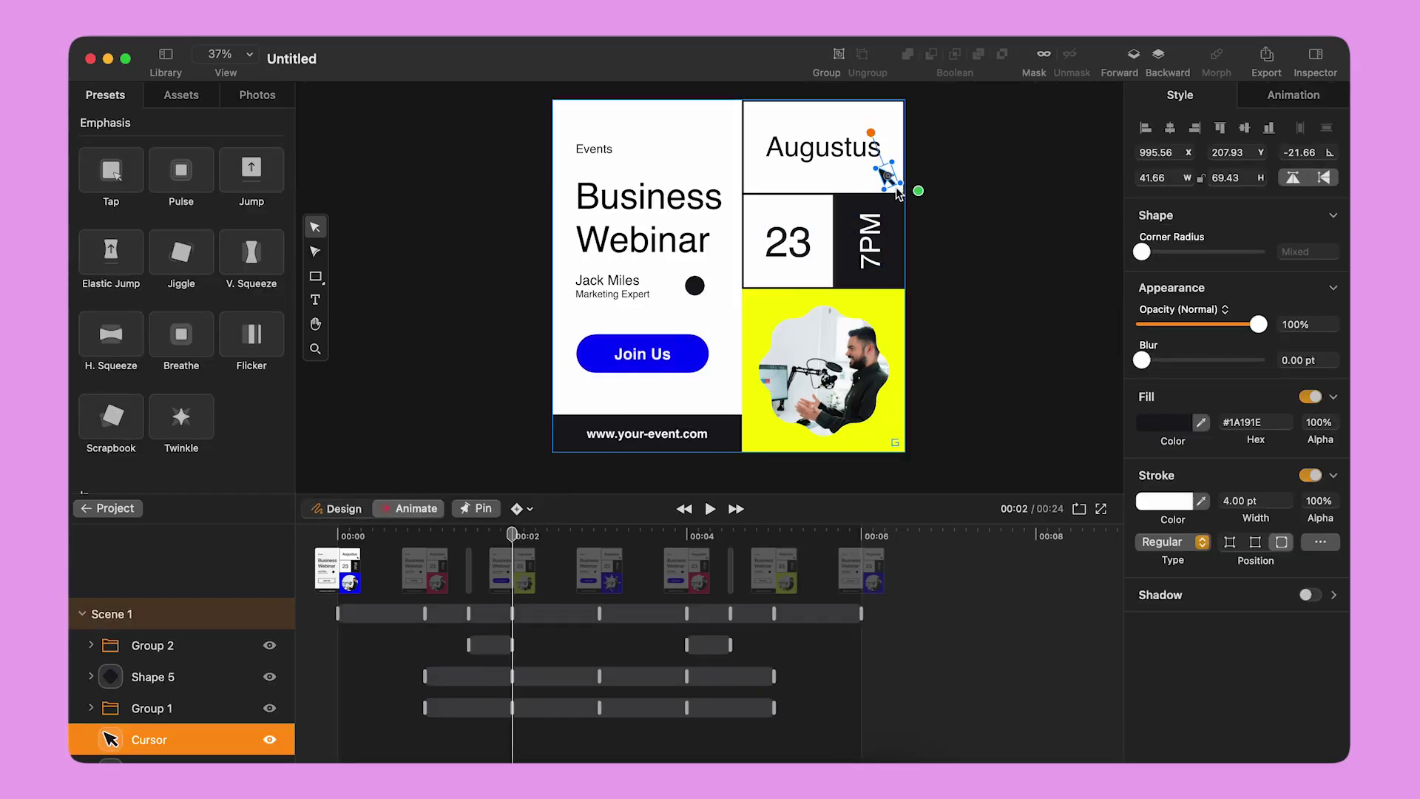
left_click(710, 508)
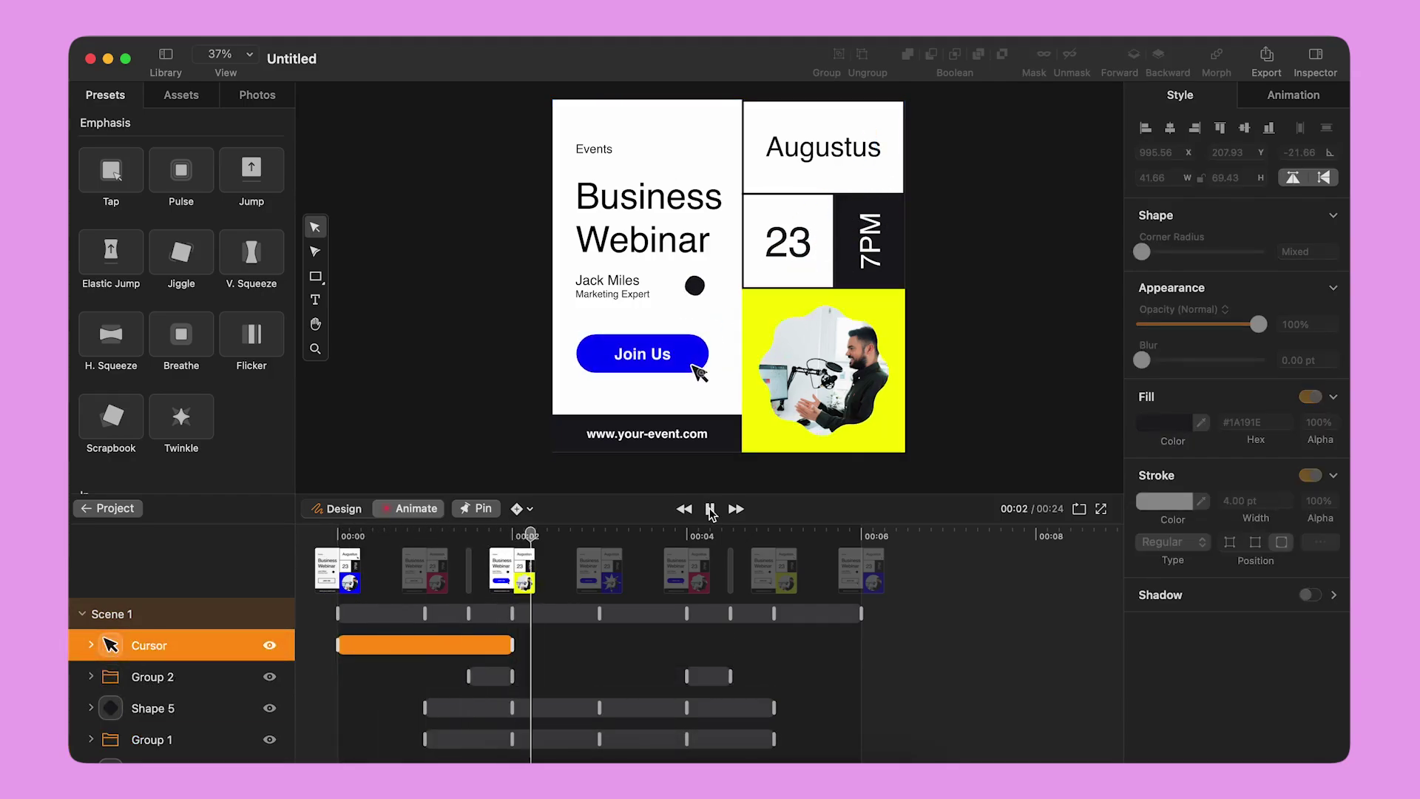
left_click(710, 511)
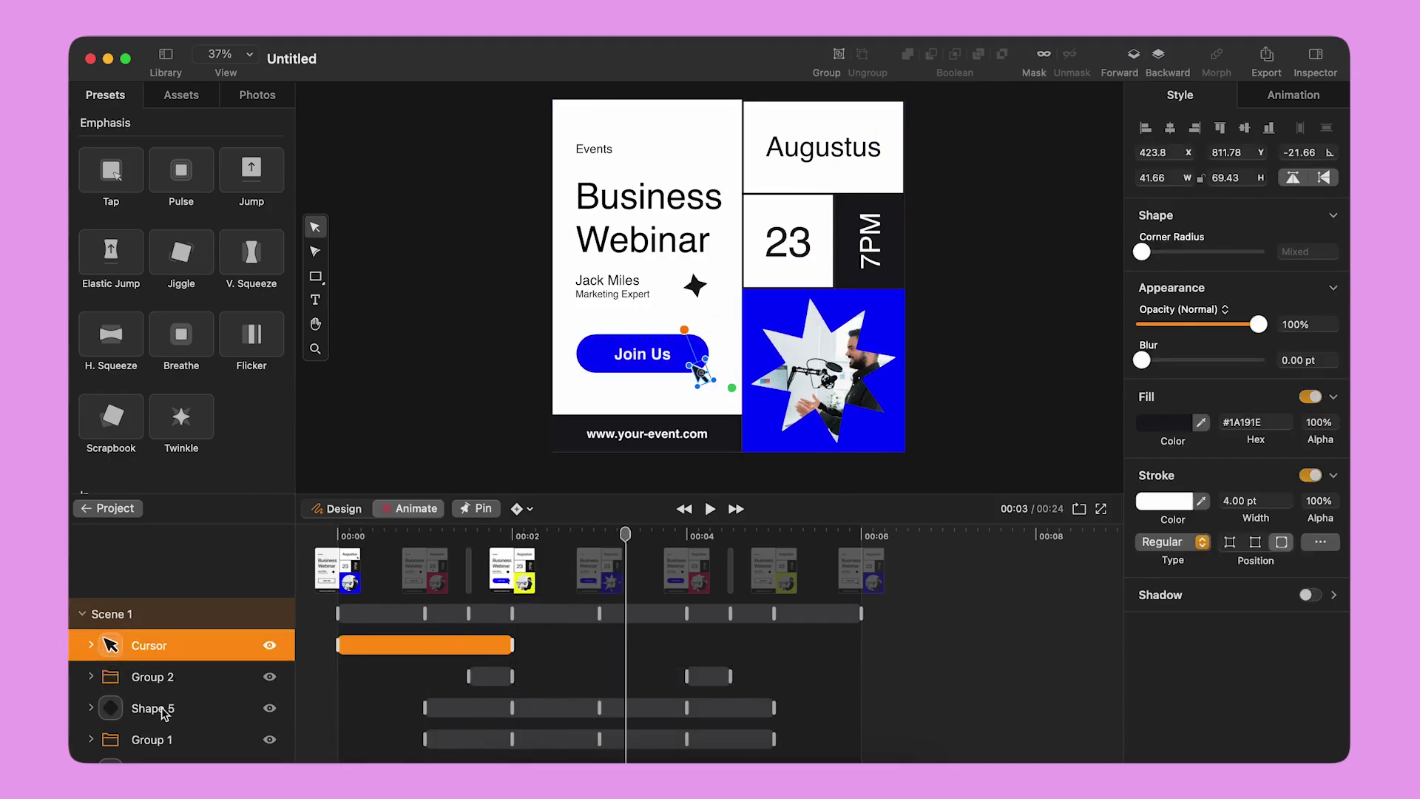
Apply the Tap preset to Group 2's Rectangle 1 at about 00:02.5
left_click(152, 676)
left_click(91, 676)
left_click(170, 739)
scroll(713, 590, "up", 3)
scroll(712, 590, "up", 2)
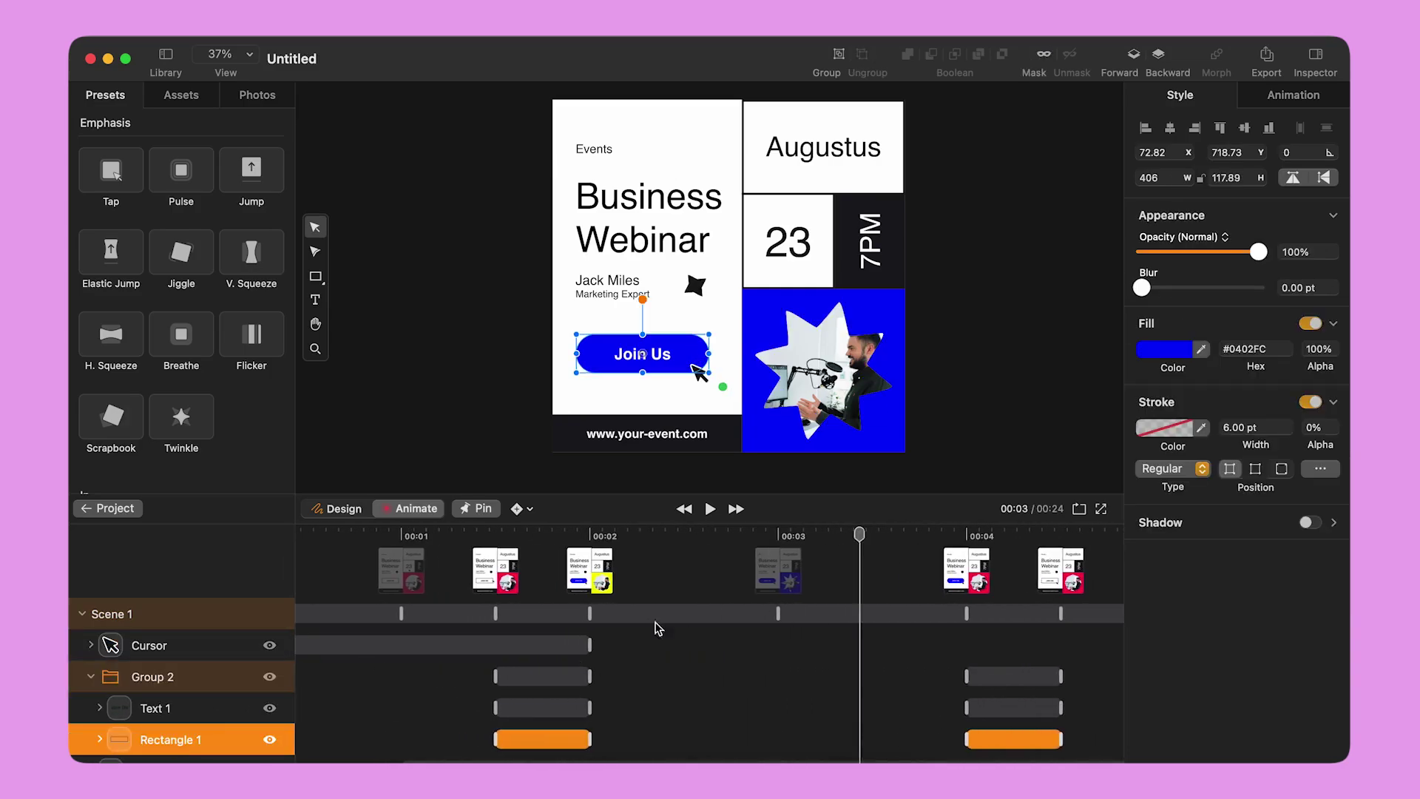
left_click(688, 535)
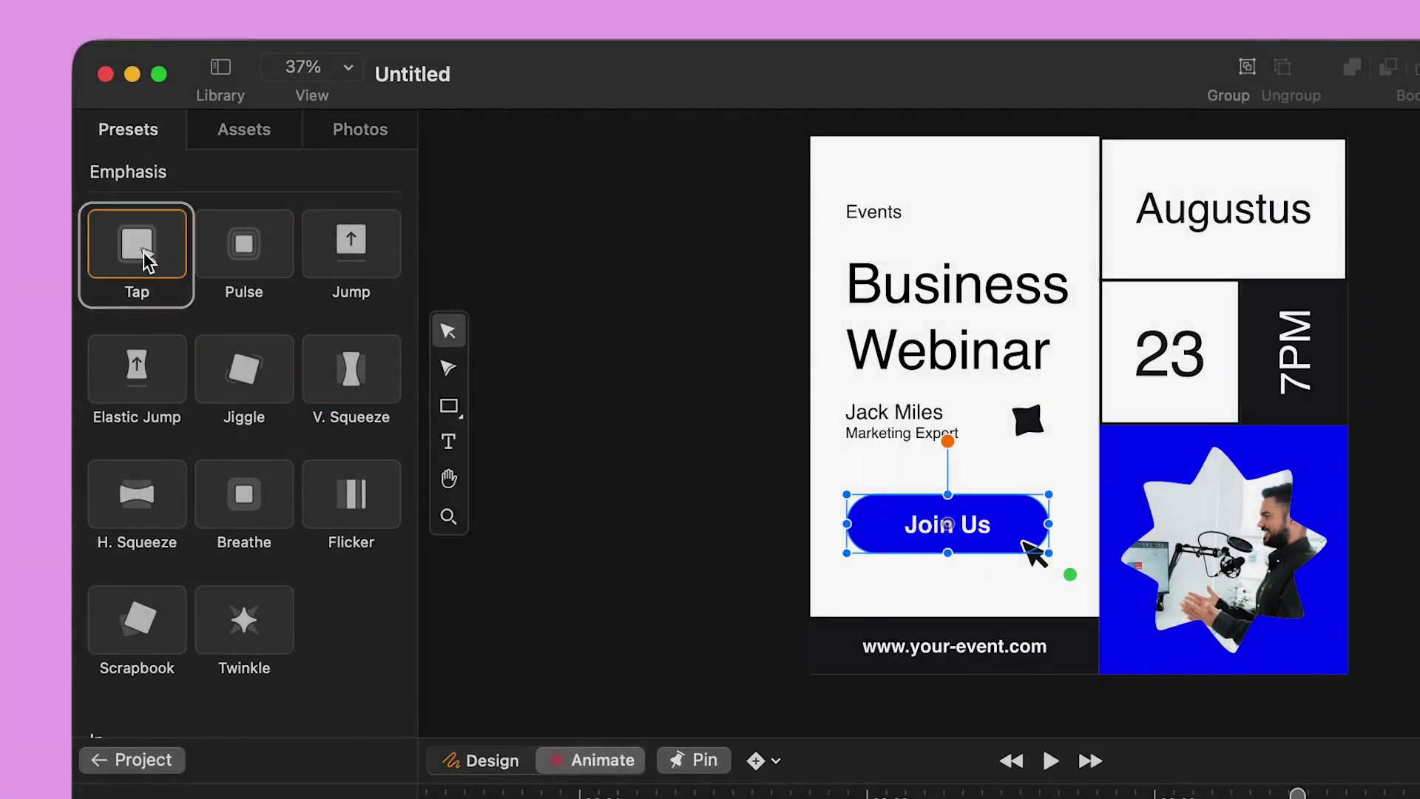
left_click(142, 258)
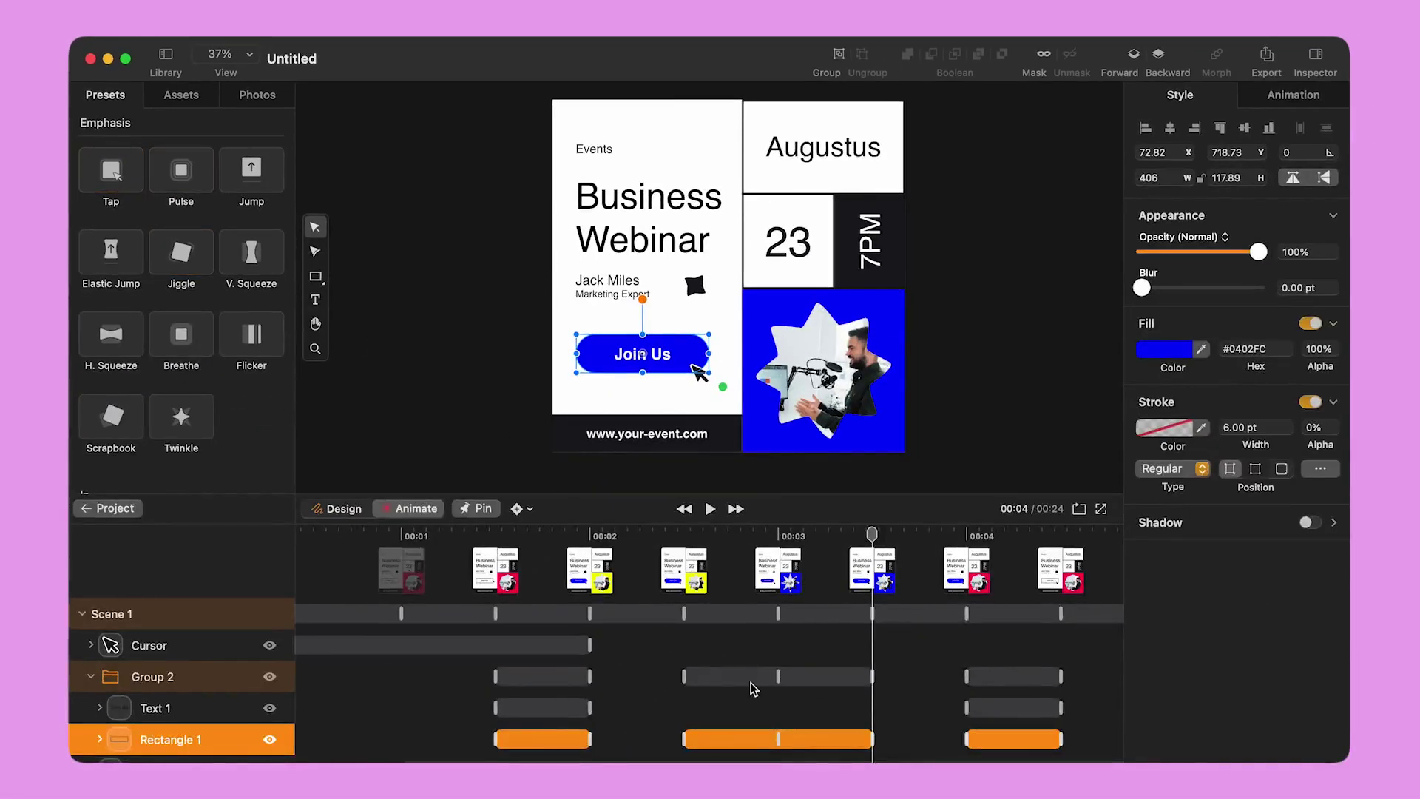
scroll(750, 689, "down", 2)
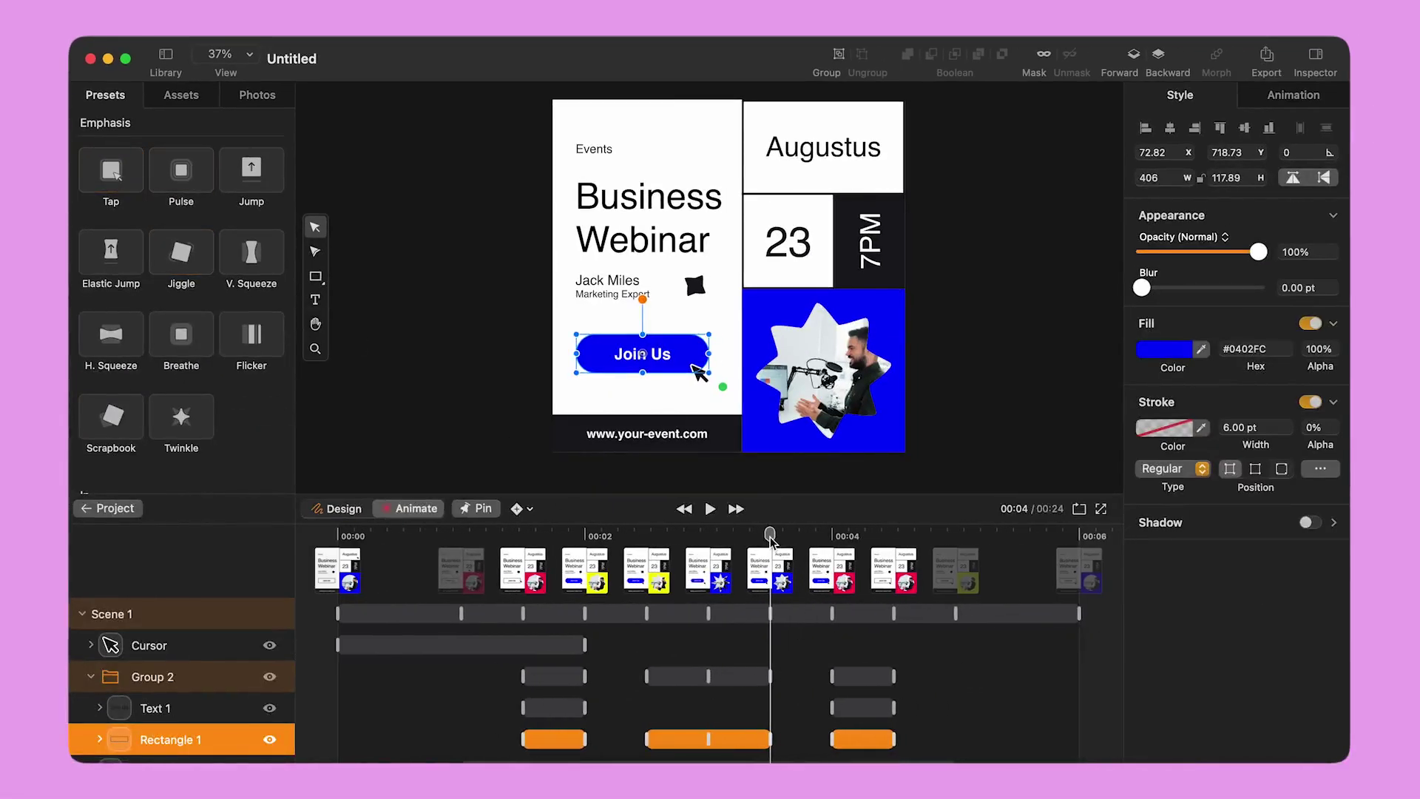
Copy the Cursor layer's Position animation and paste it at 00:04
left_click_drag(770, 537, 833, 537)
left_click(91, 645)
left_click(161, 676)
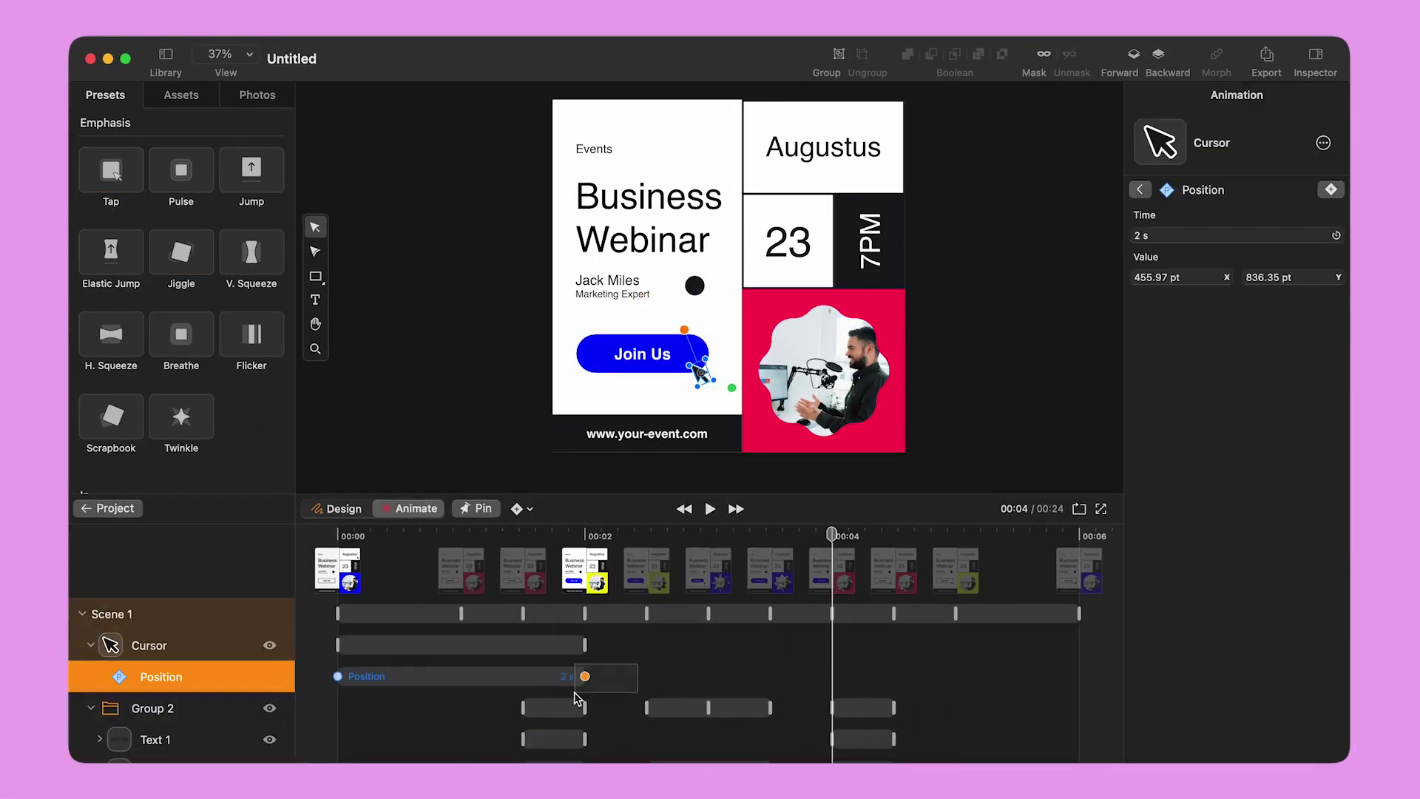
key("super+v")
left_click(330, 687)
key("super+v")
scroll(646, 706, "down", 2)
Collapse the Cursor and Group 2 tracks and play the animation
left_click(92, 644)
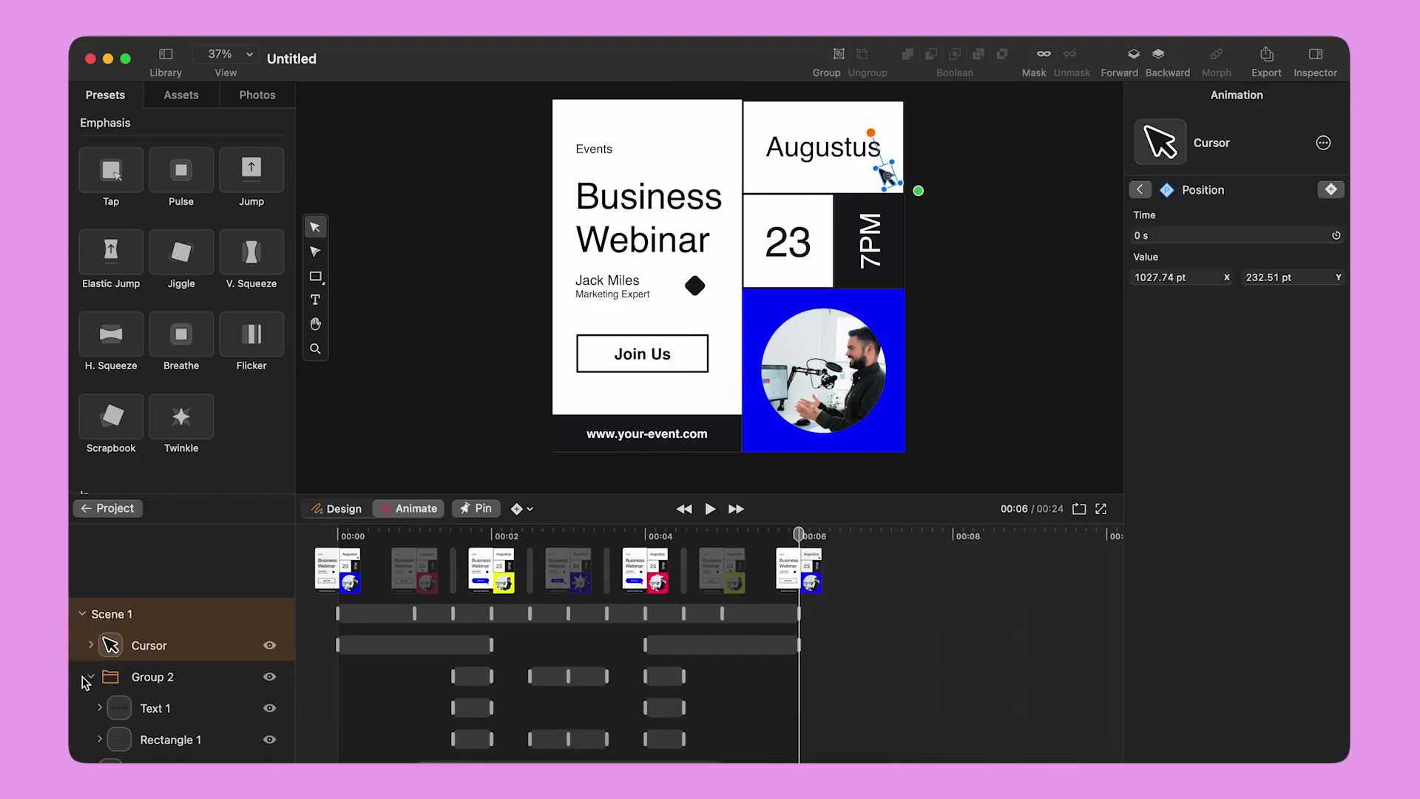
left_click(91, 676)
key("space")
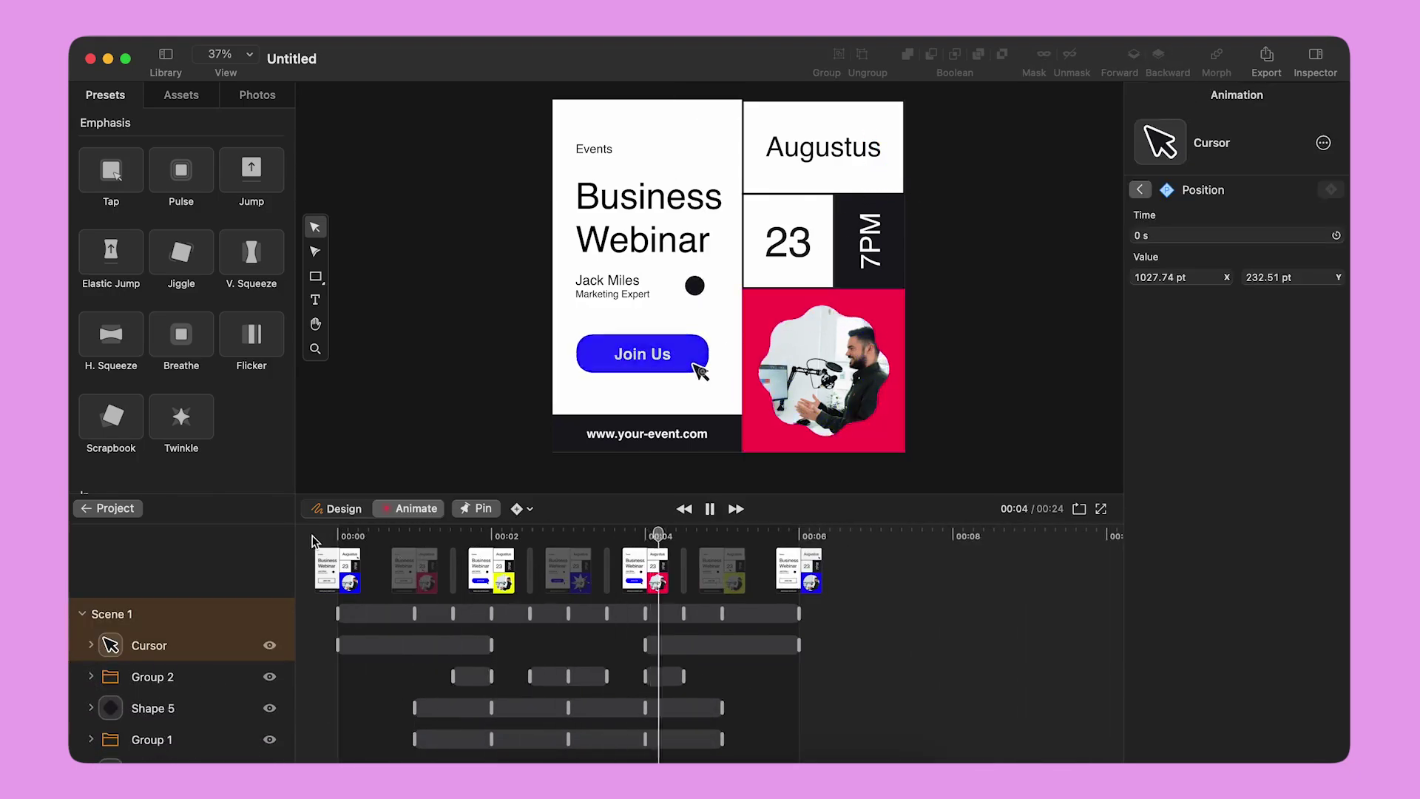
With Pin on, nudge the Jack Miles, Events and Augustus texts down and set opacity 0%
left_click(573, 657)
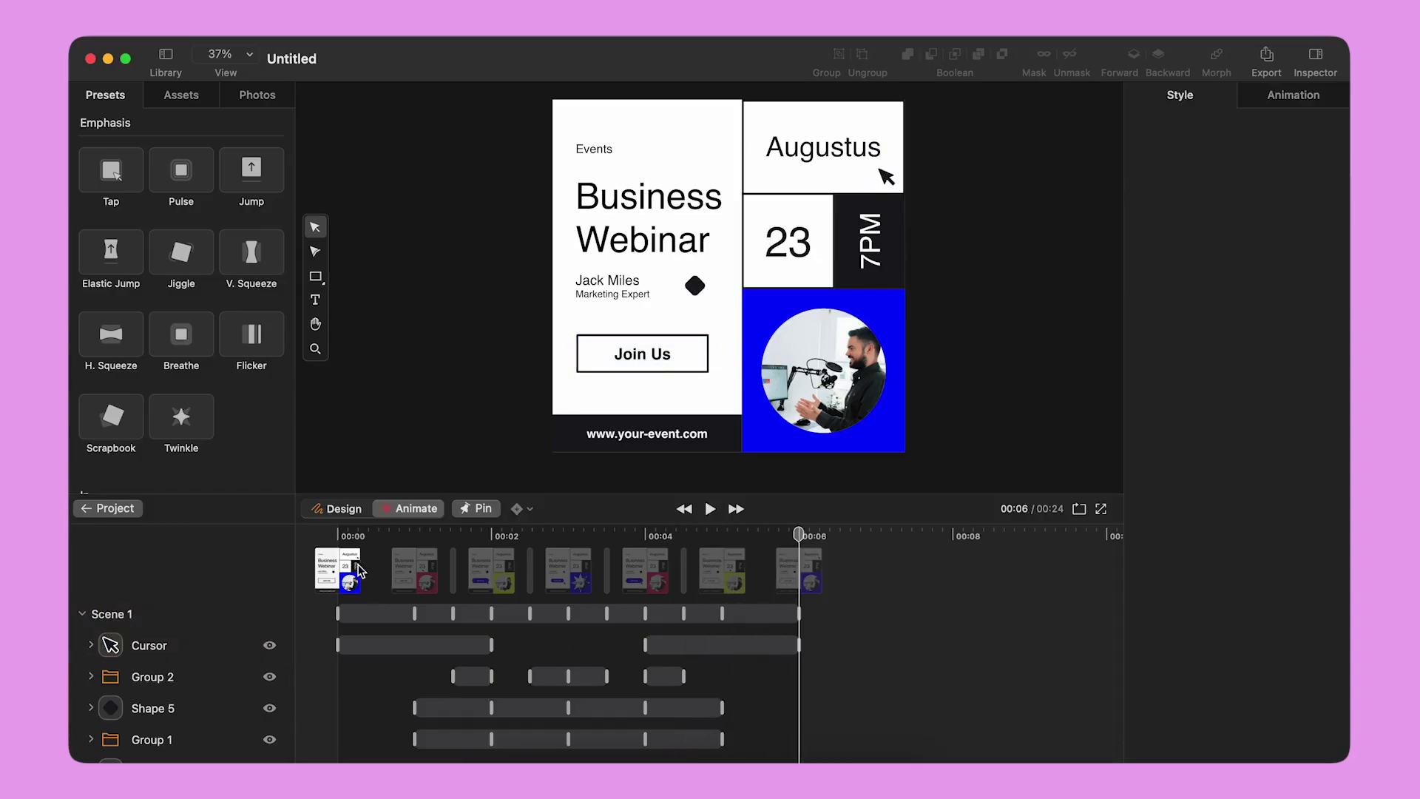
left_click(476, 511)
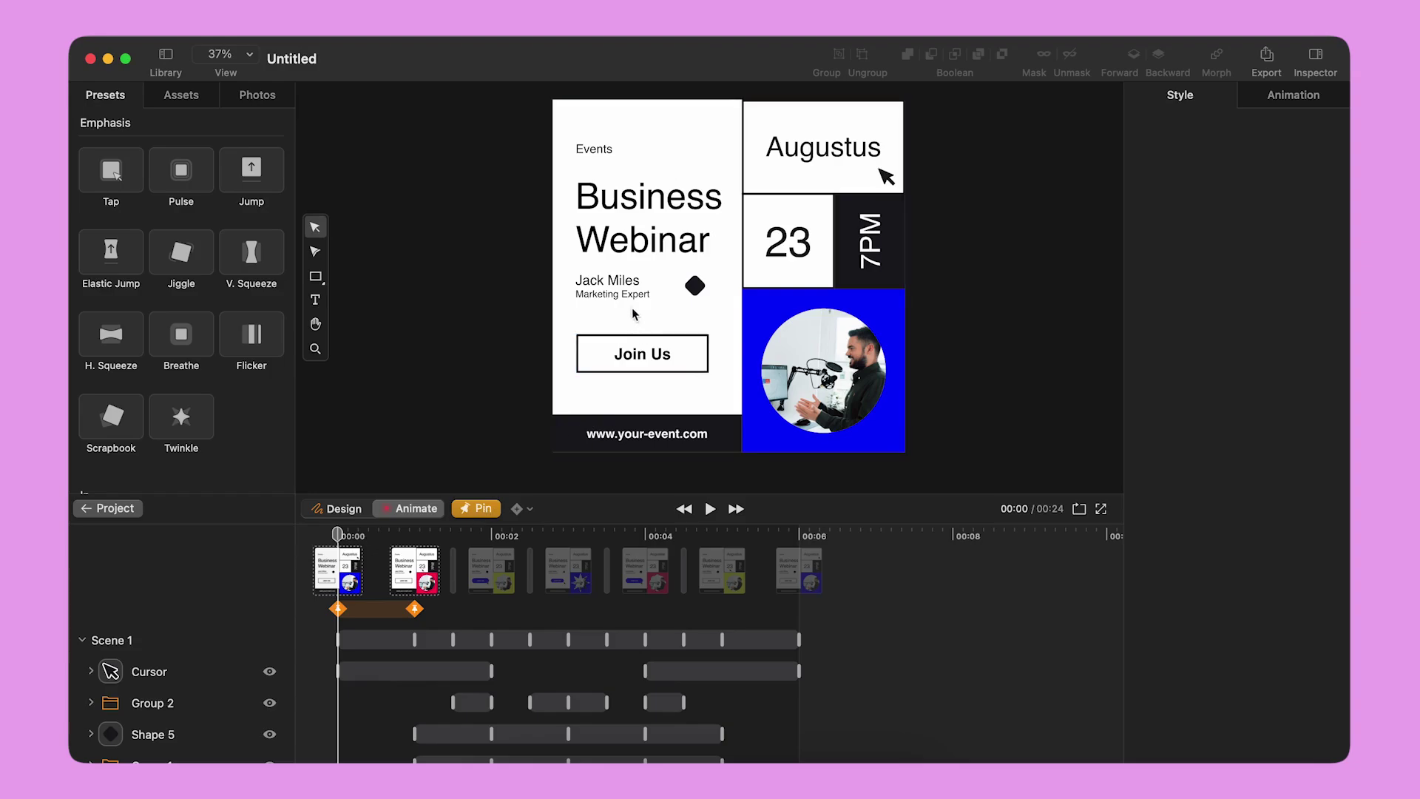
left_click(635, 273)
left_click(594, 150, "shift")
left_click(816, 163, "shift")
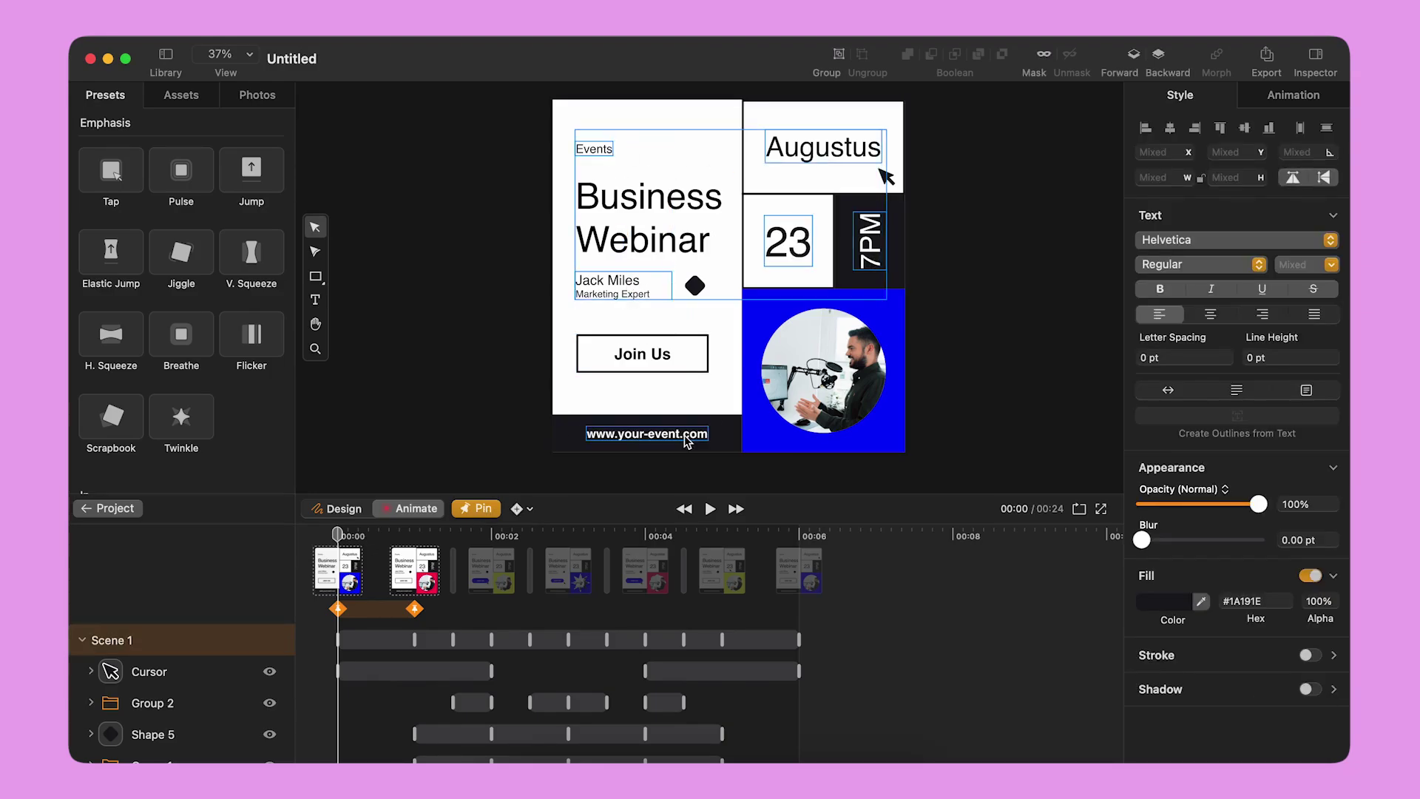
key("shift+Down")
key("shift+Down")
key("shift+Down")
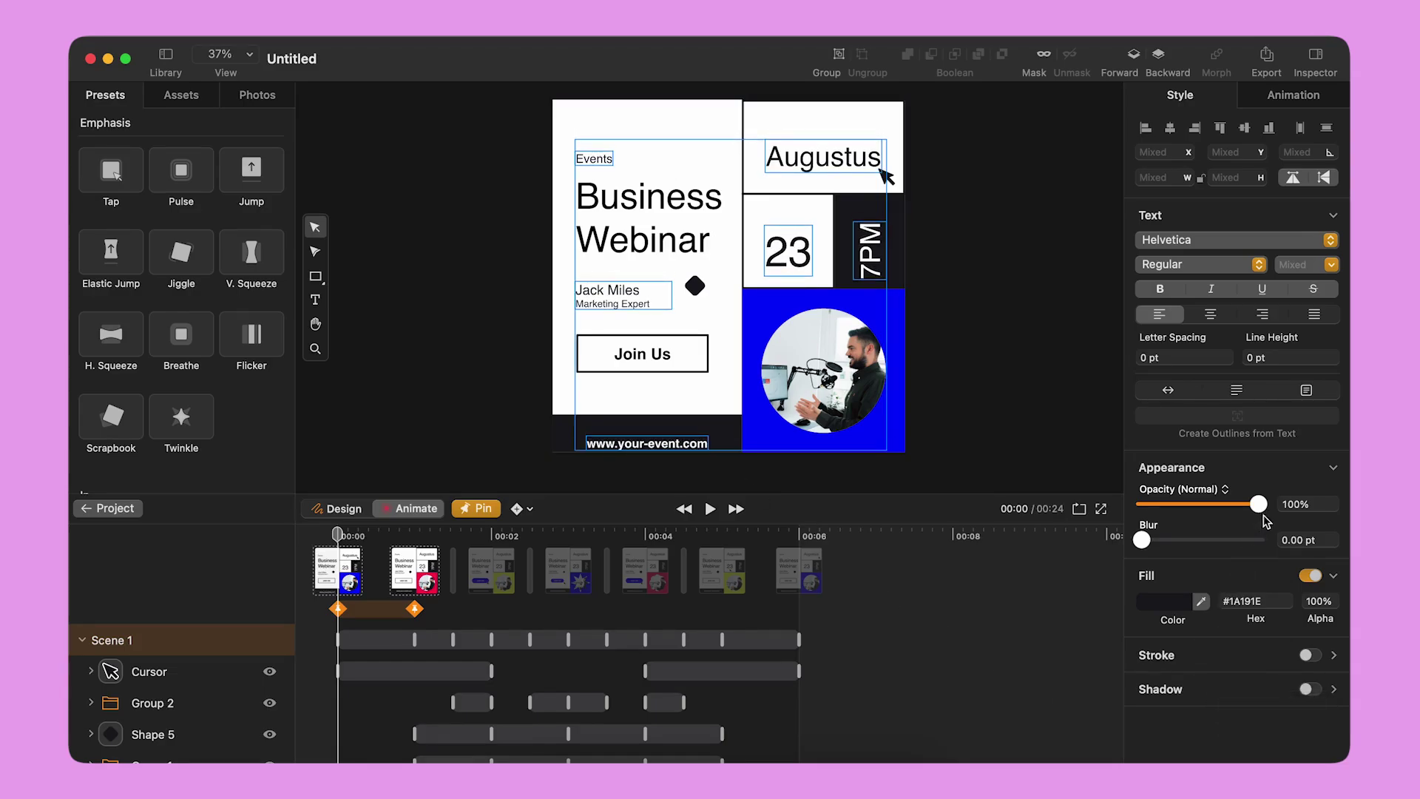
left_click_drag(1266, 506, 1083, 513)
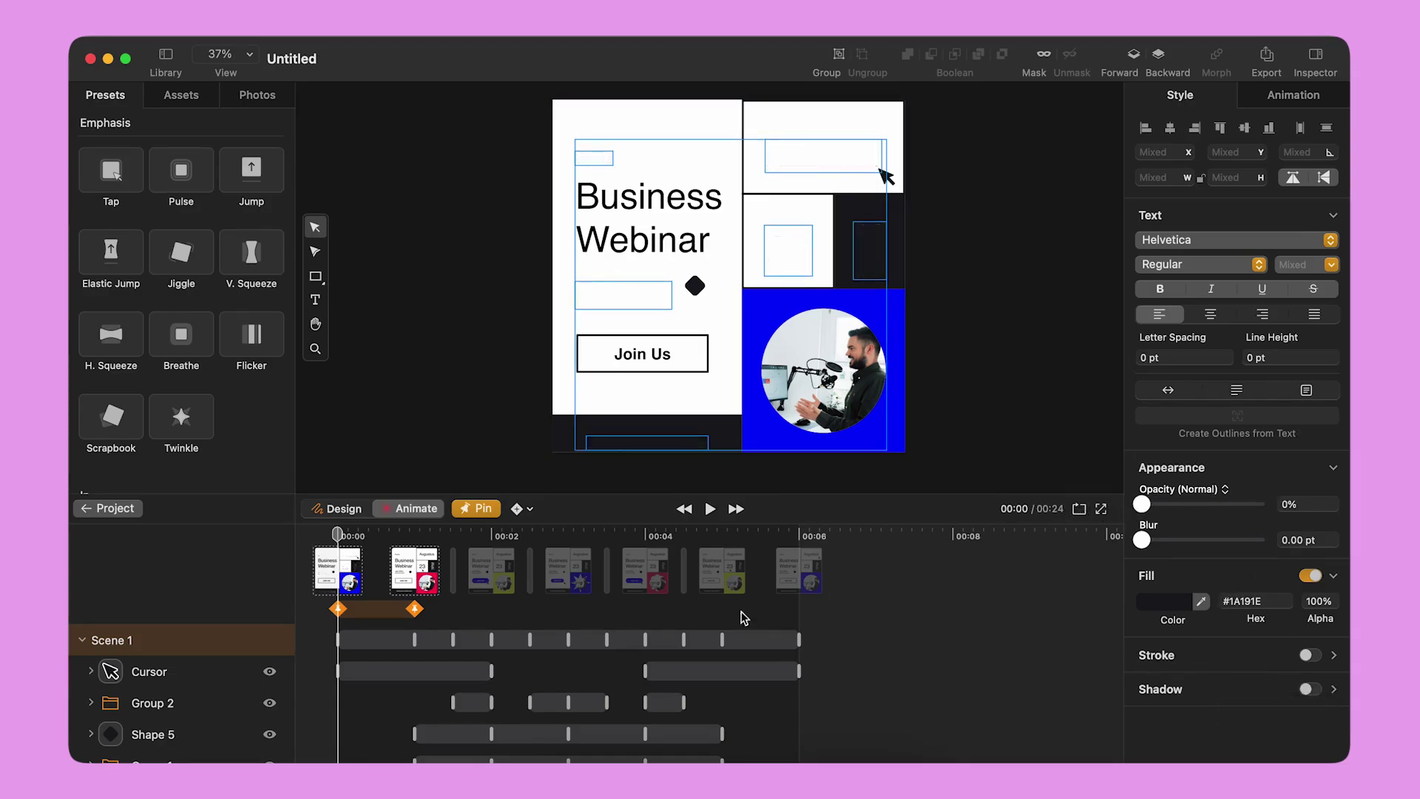
Pin range 00:05–00:06: nudge texts up, set opacity 0% at 00:06, and replay
left_click(495, 611)
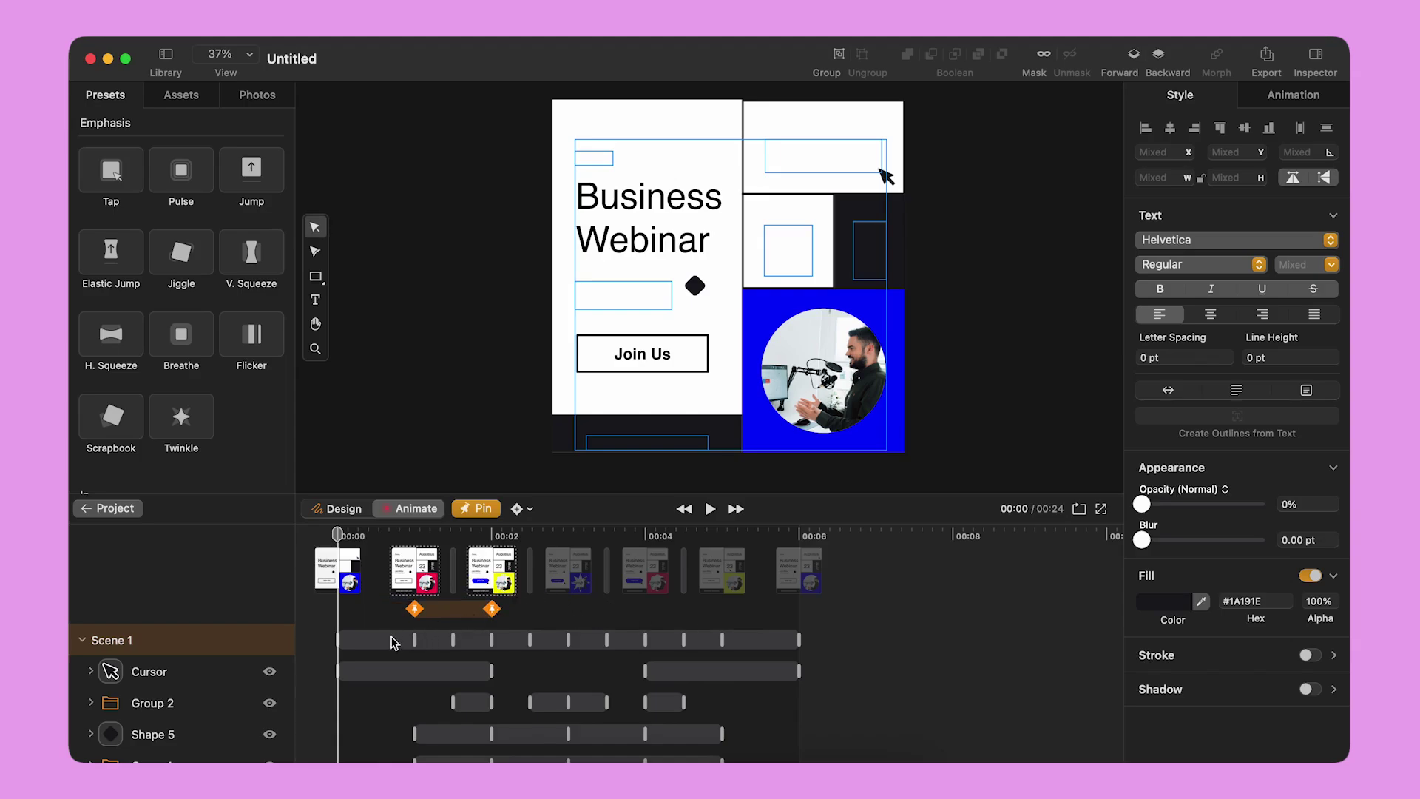
left_click_drag(456, 614, 761, 633)
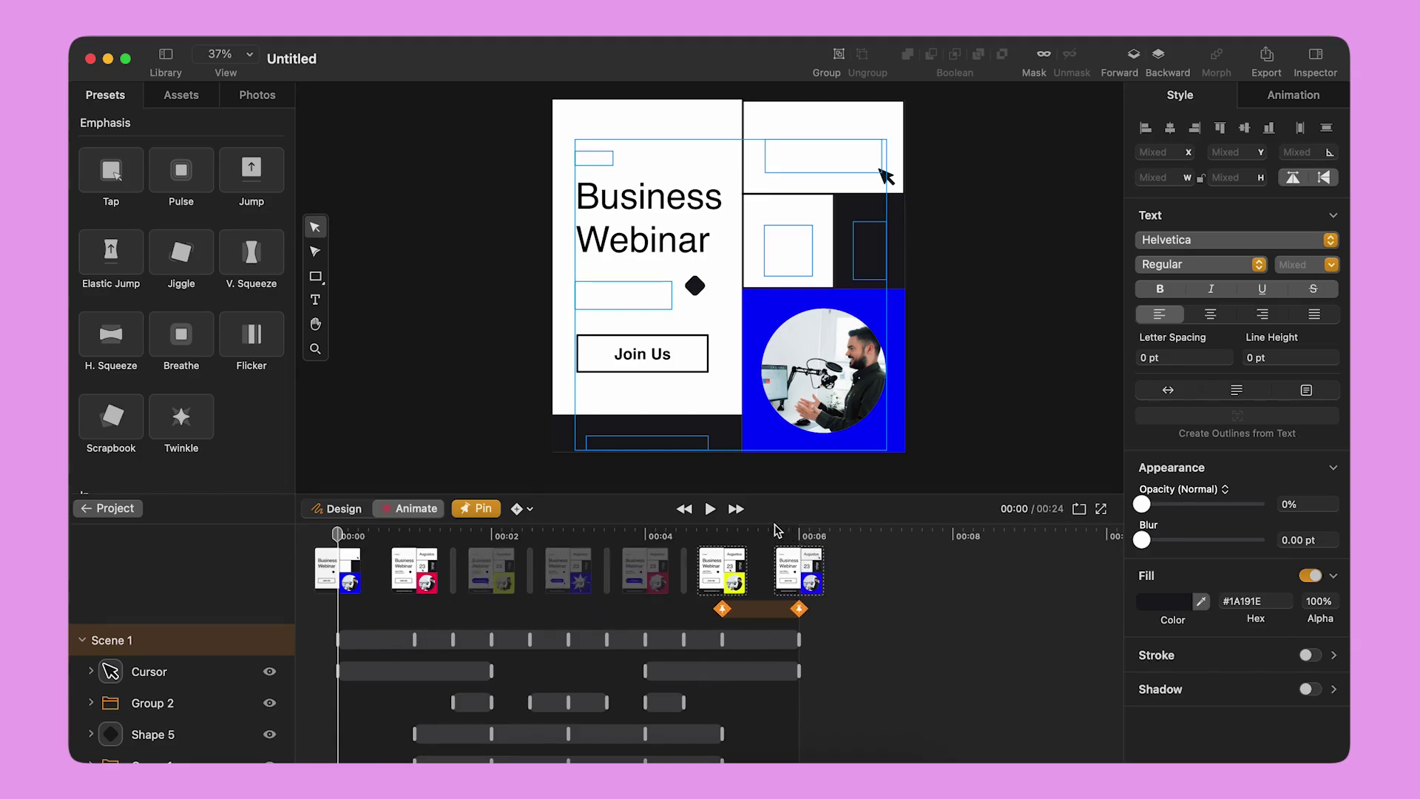
left_click(795, 534)
left_click_drag(795, 535, 799, 536)
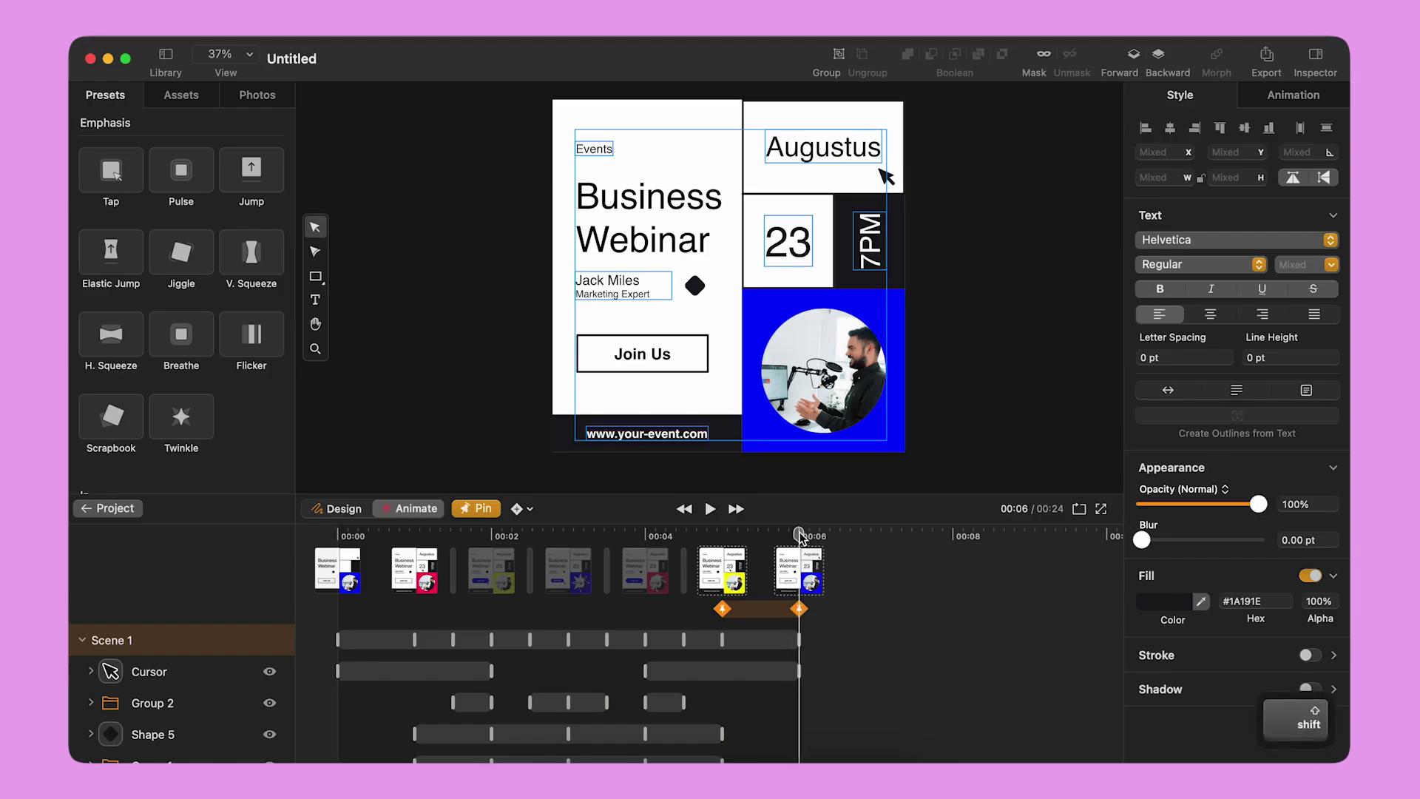
key("shift+Up")
key("shift+Up")
key("shift+Up")
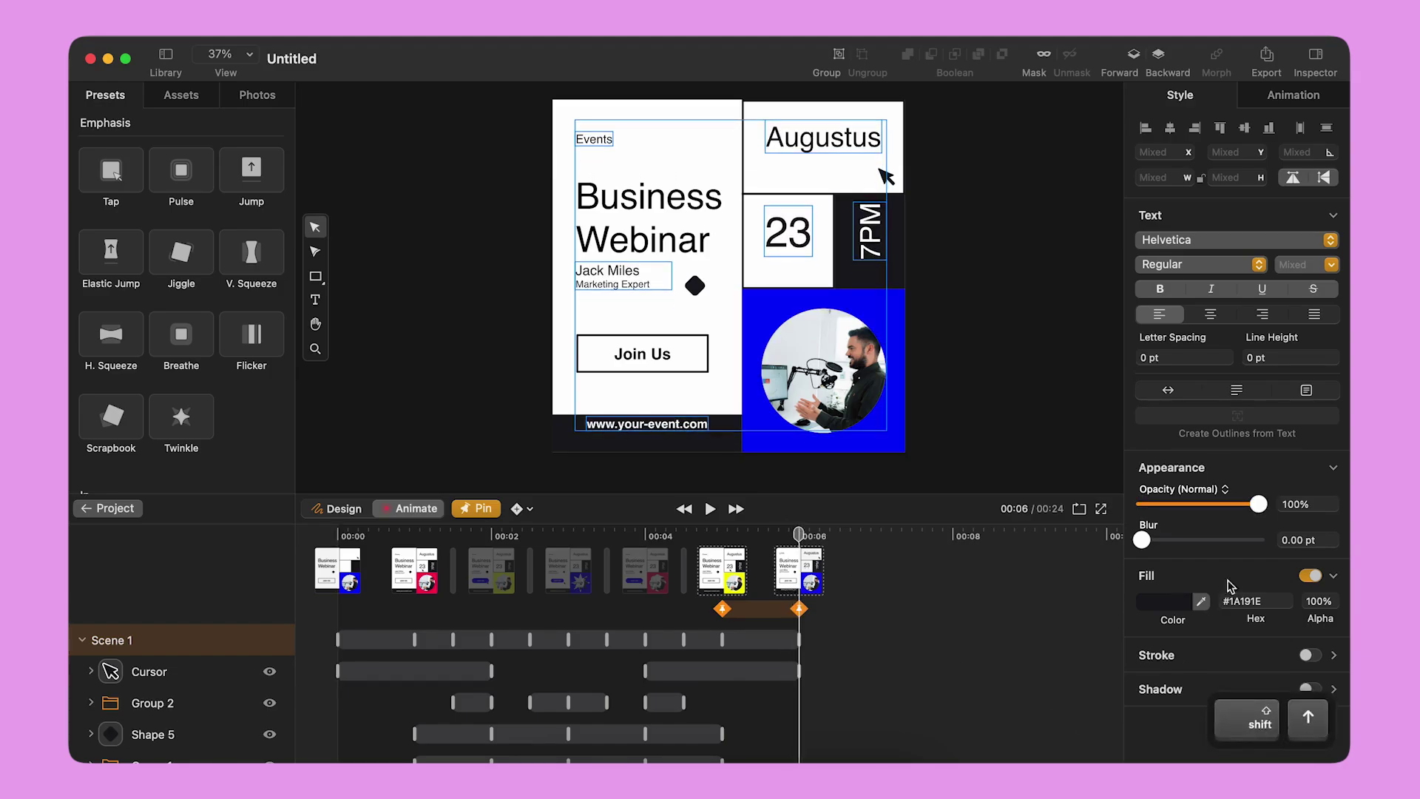
left_click_drag(1260, 504, 1058, 509)
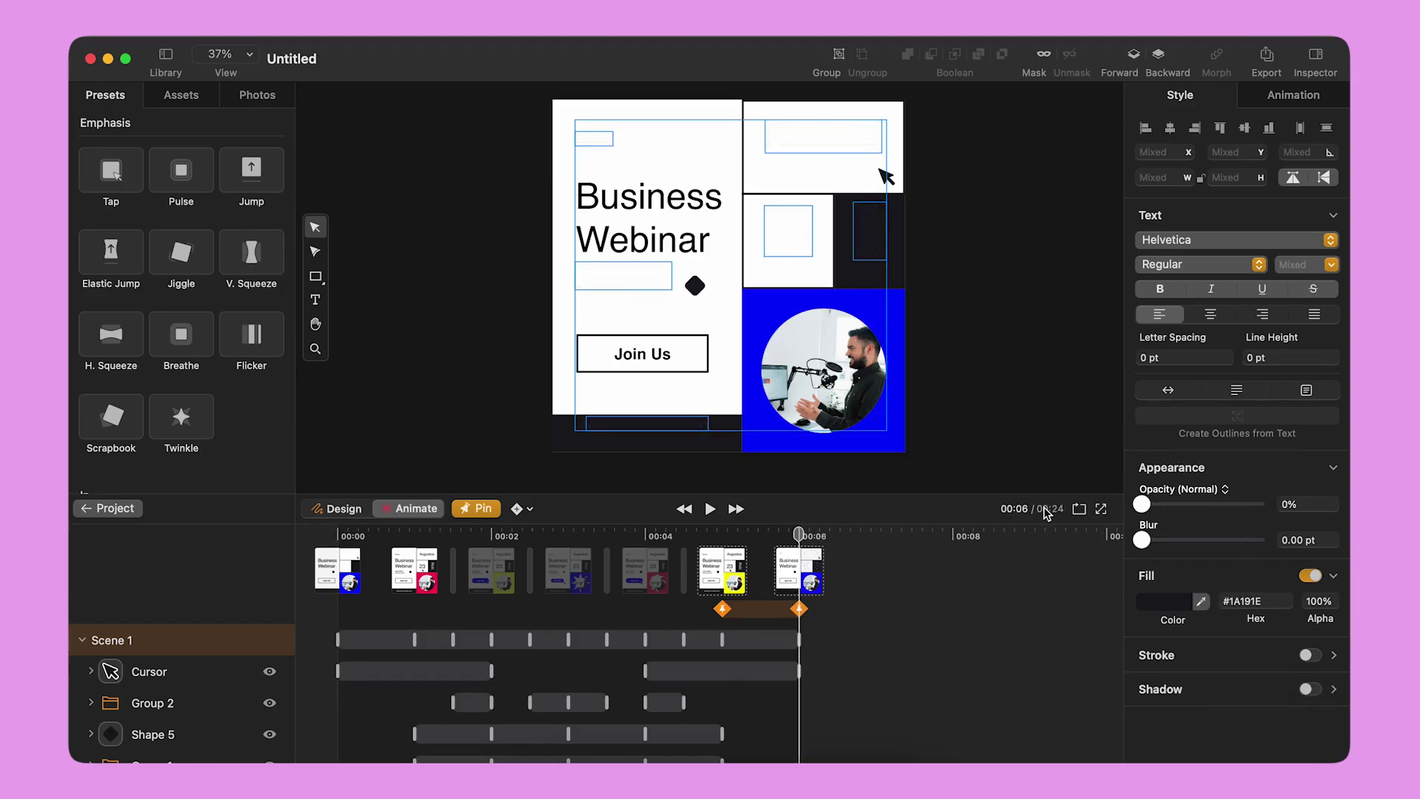
left_click(344, 536)
scroll(637, 667, "up", 3)
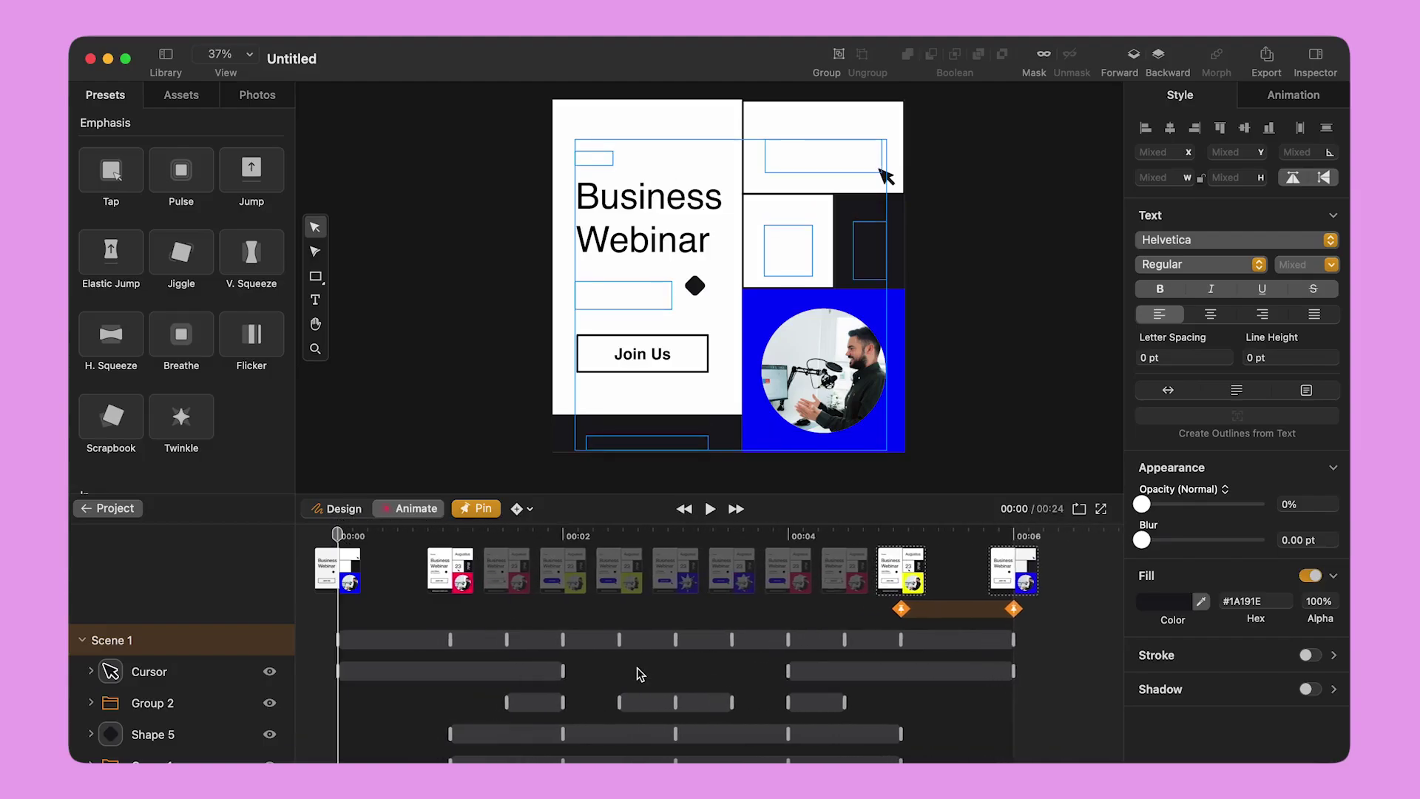
left_click(710, 509)
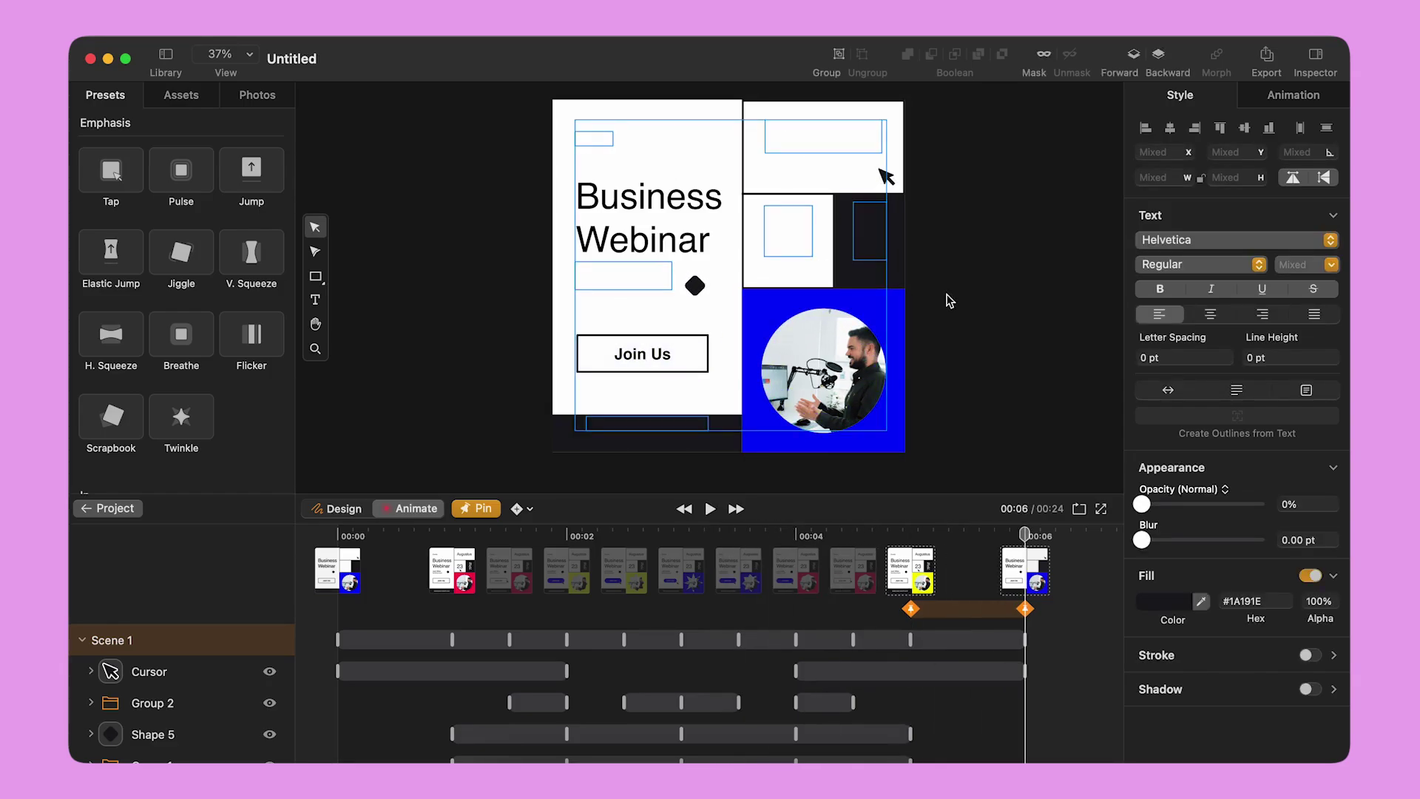
Delete Scenes 2, 3 and 4 from the project overview, leaving only Scene 1
left_click(114, 510)
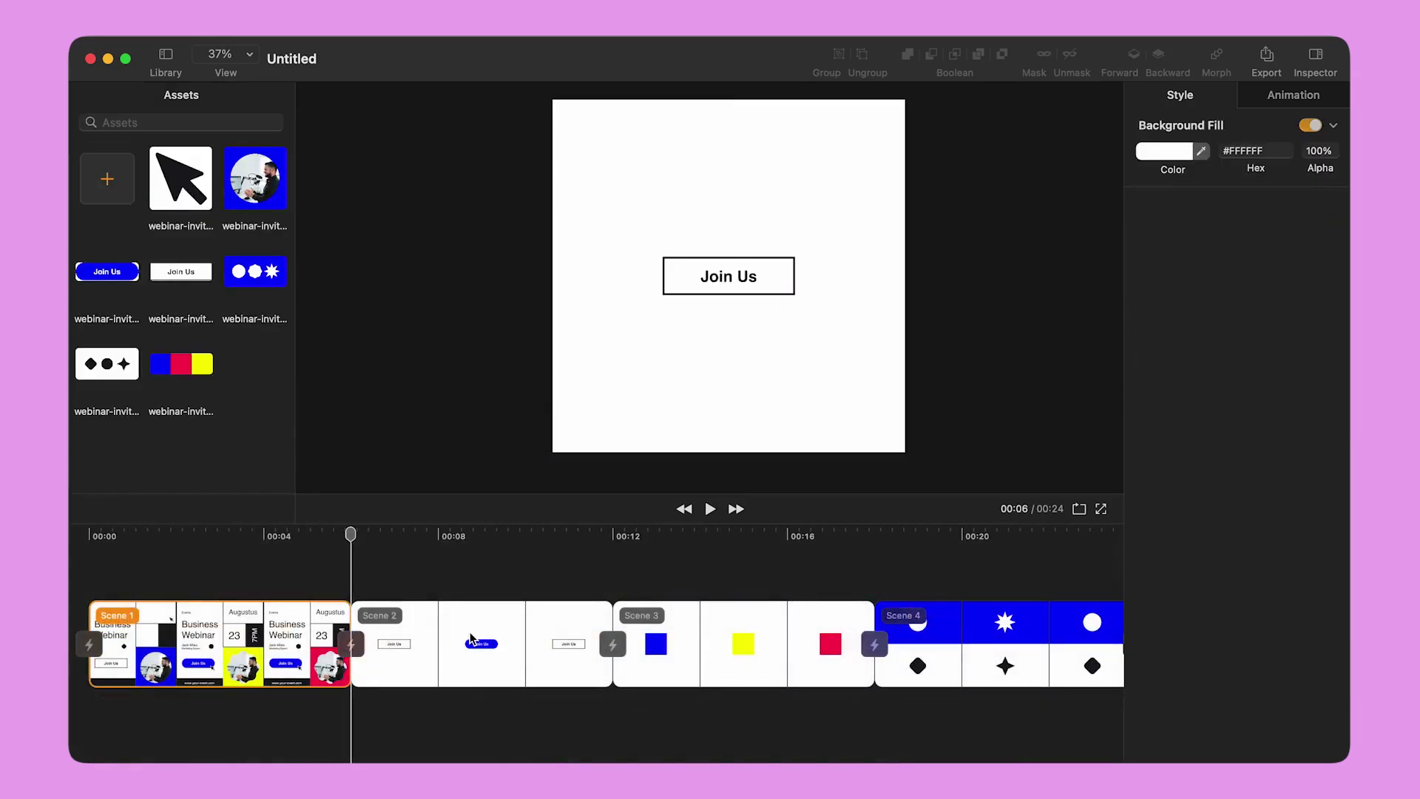
key("BackSpace")
key("BackSpace")
key("BackSpace")
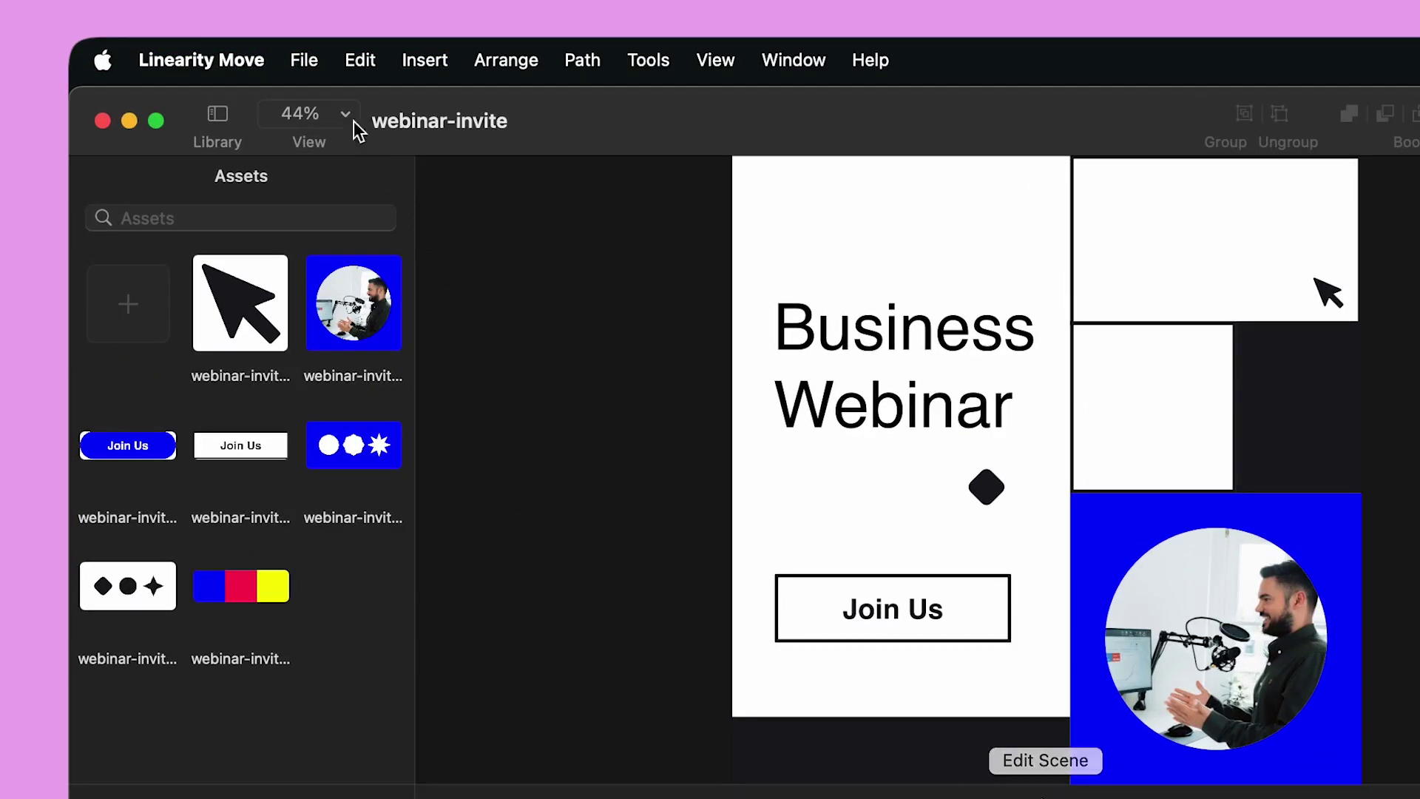
left_click(305, 60)
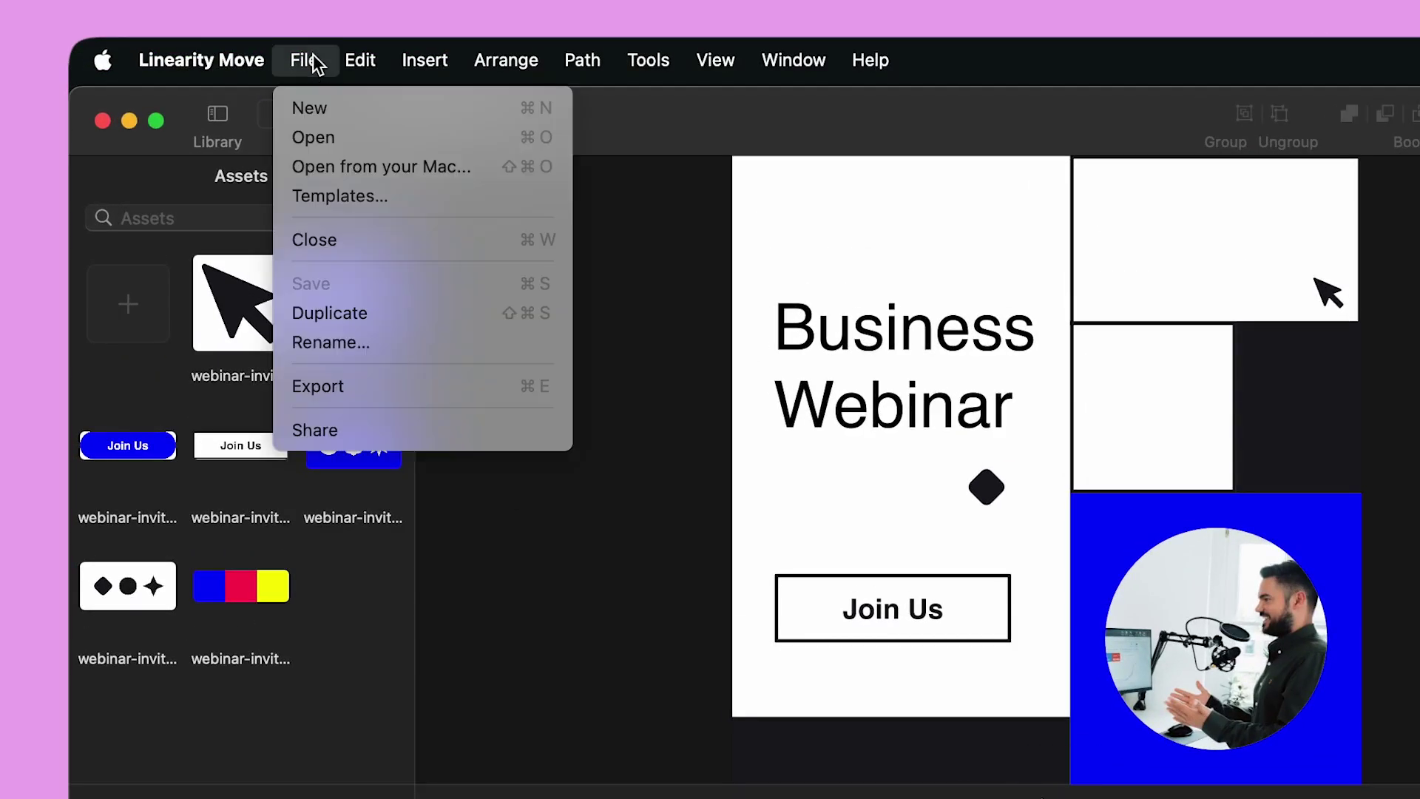
Export Scene 1 as a 1080×1080, 30 fps MP4 video
left_click(355, 396)
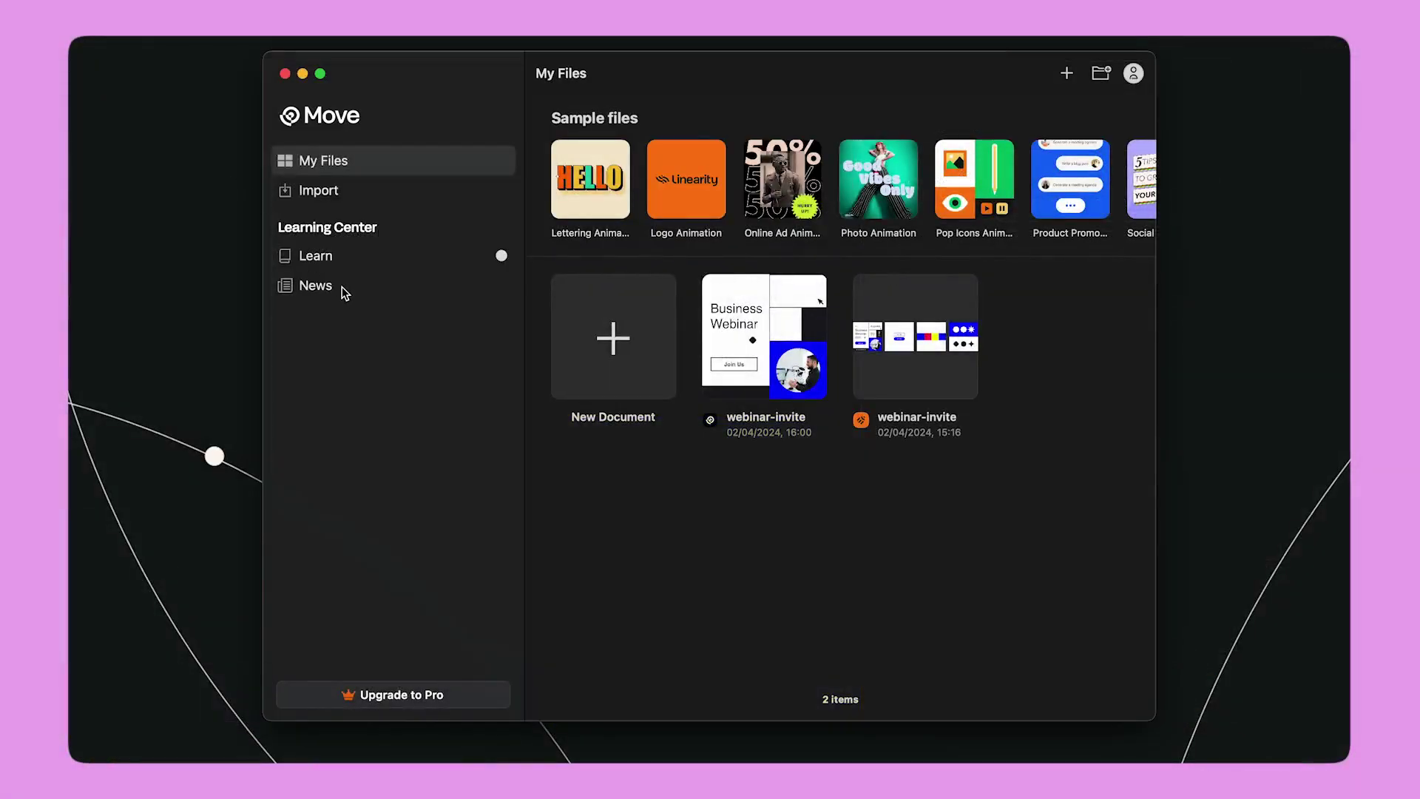
Open the Learn section of tutorials, user guides and quick tips
left_click(317, 255)
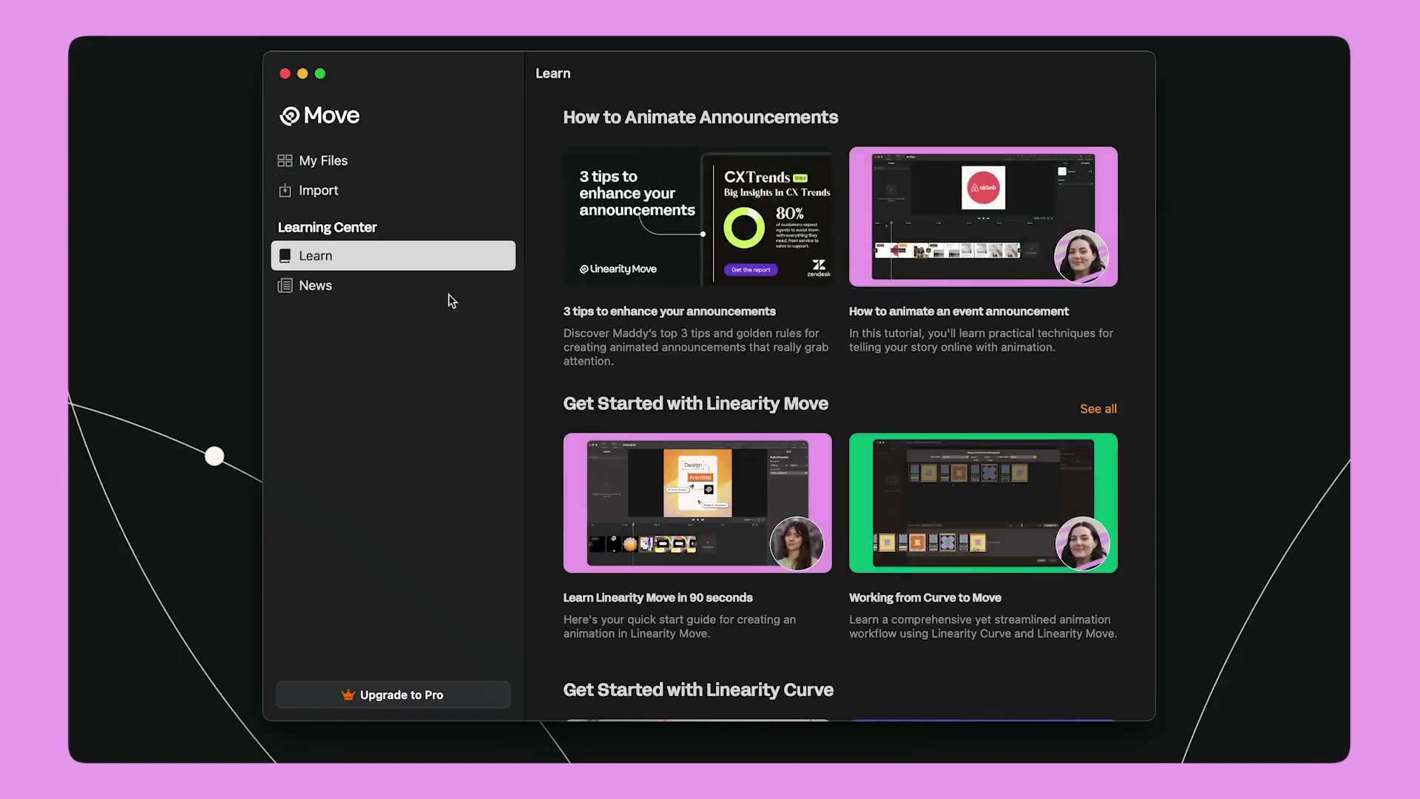
scroll(710, 381, "down", 3)
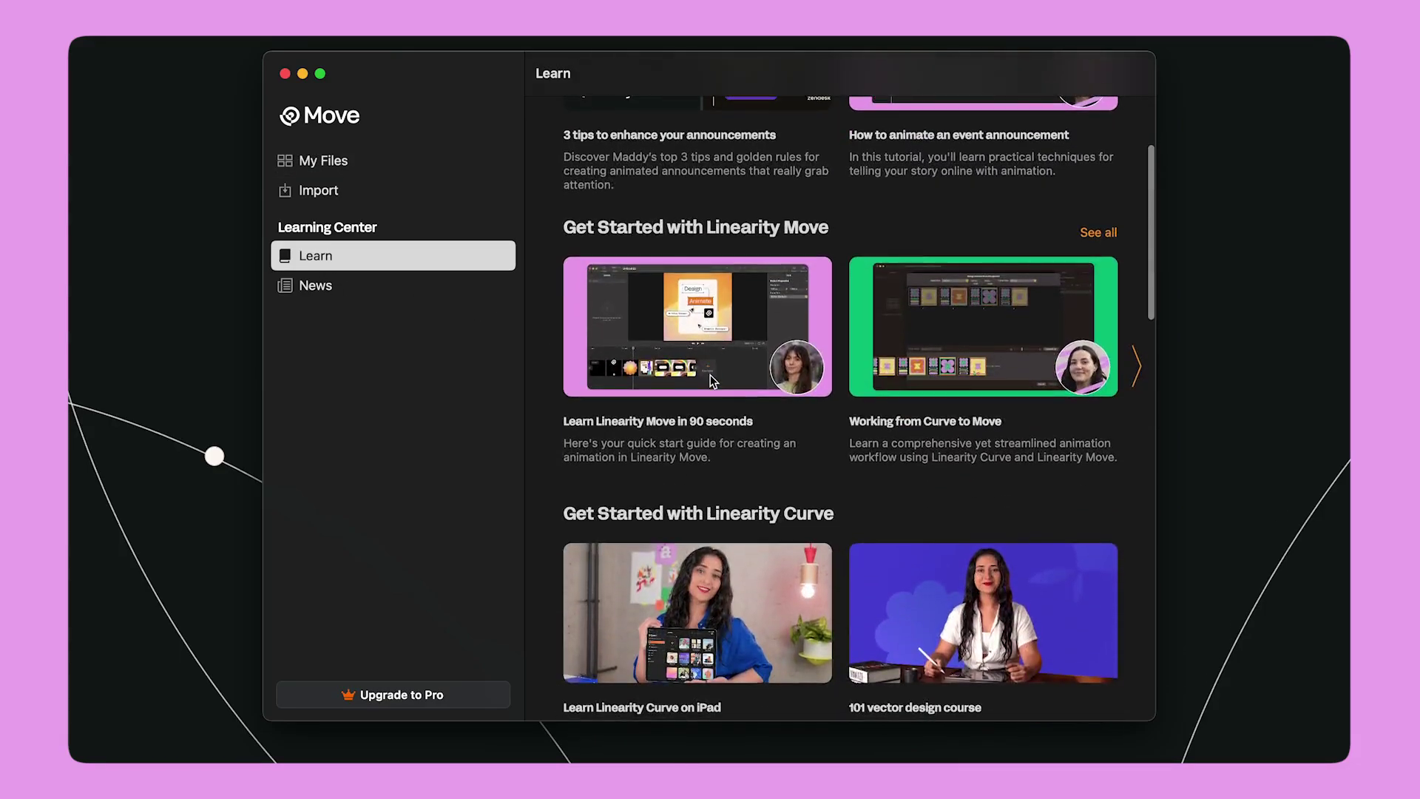
scroll(710, 381, "down", 4)
scroll(710, 375, "down", 2)
scroll(711, 375, "down", 2)
scroll(711, 375, "down", 2)
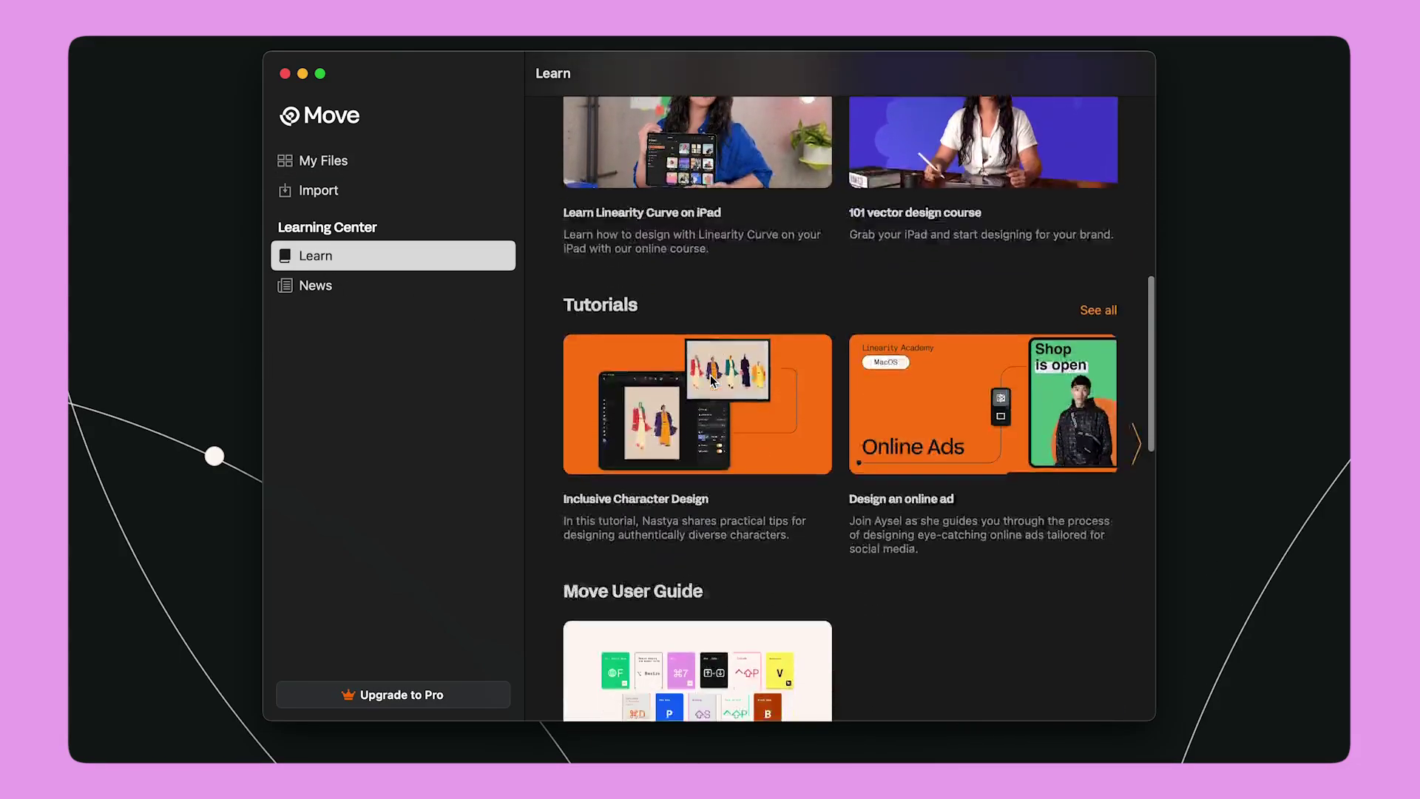
scroll(710, 375, "down", 2)
scroll(710, 381, "down", 2)
scroll(710, 381, "down", 2)
scroll(711, 380, "down", 2)
scroll(710, 380, "down", 2)
scroll(711, 381, "down", 1)
scroll(712, 381, "down", 3)
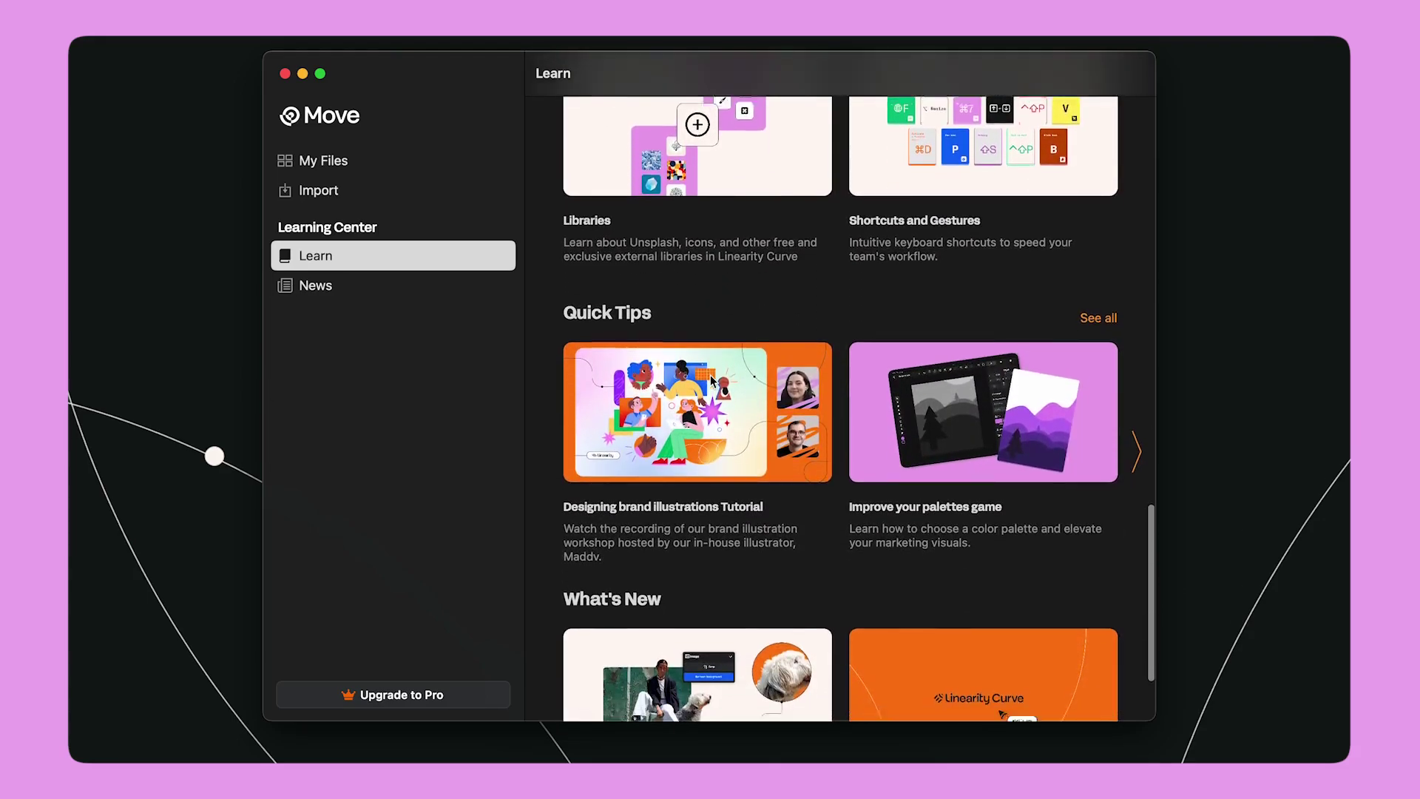